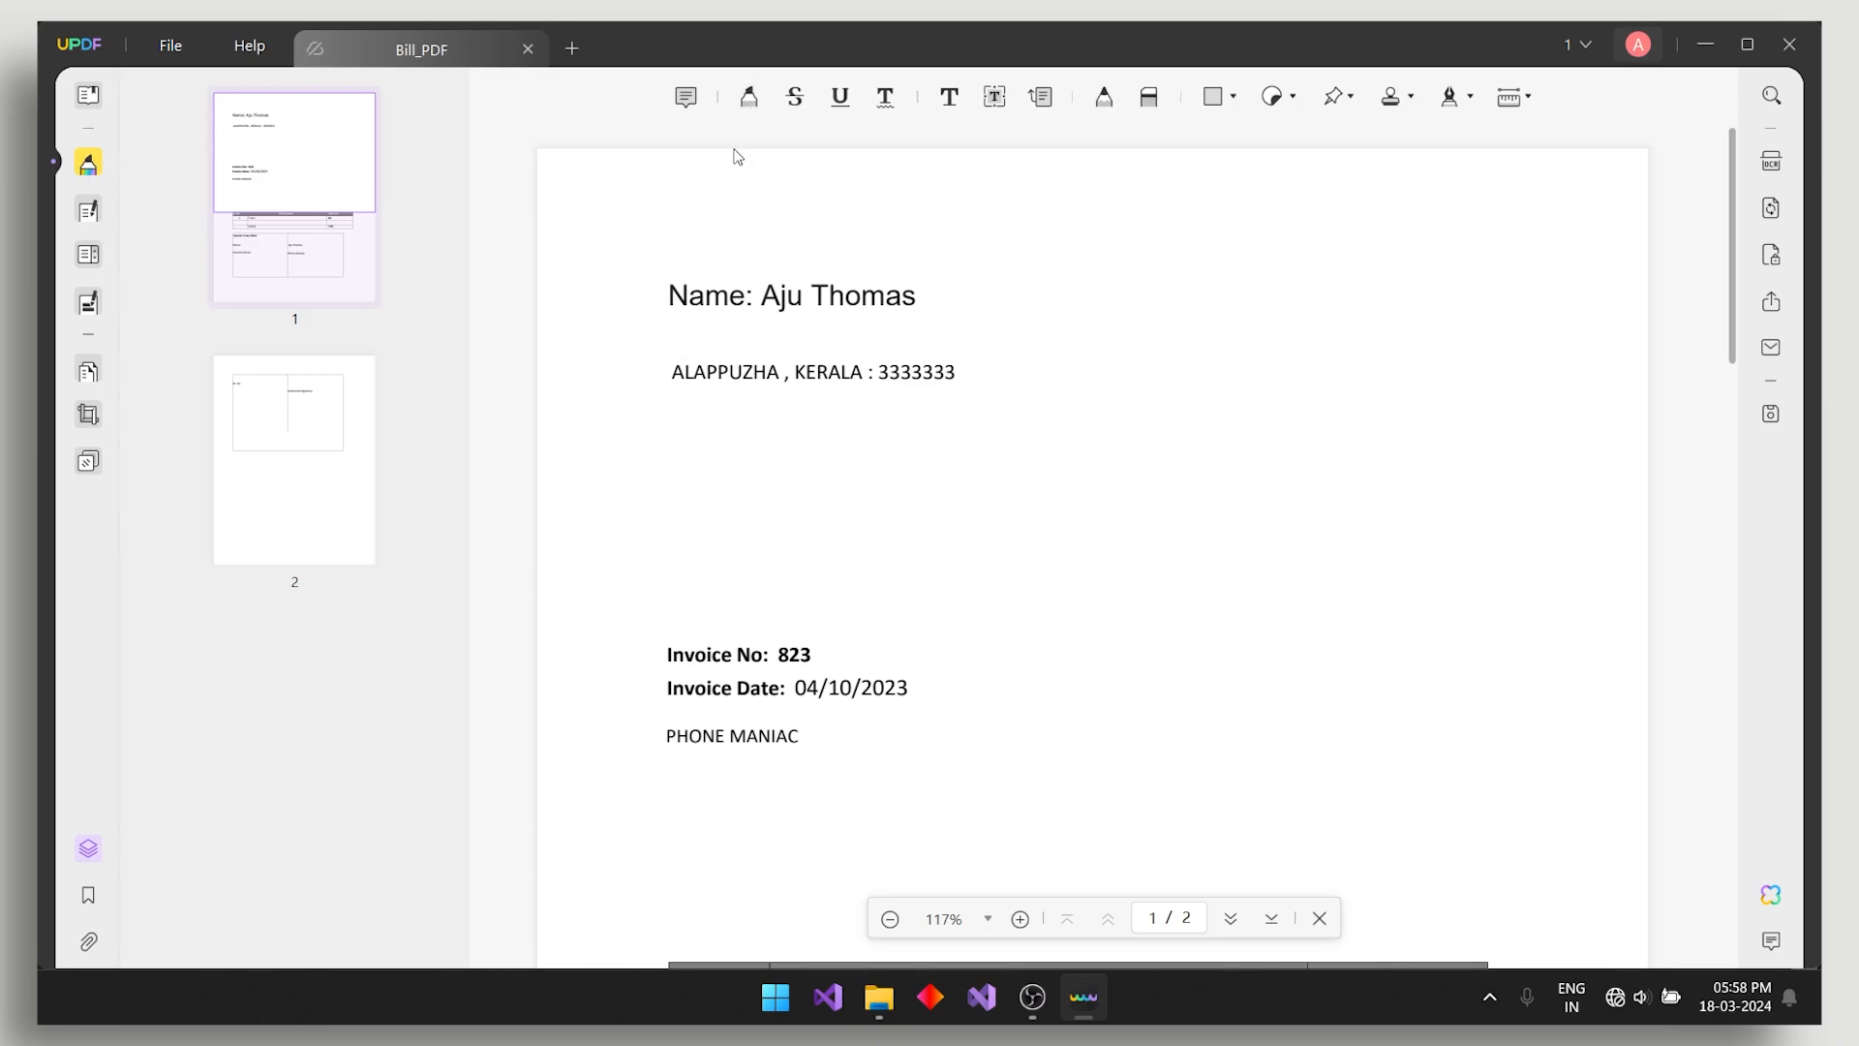
- Highlight ALAPPUZHA in yellow and underline the rest of the address line
{"action": "left_click", "coordinate": [748, 96]}
{"action": "left_click_drag", "start_coordinate": [675, 374], "coordinate": [782, 375]}
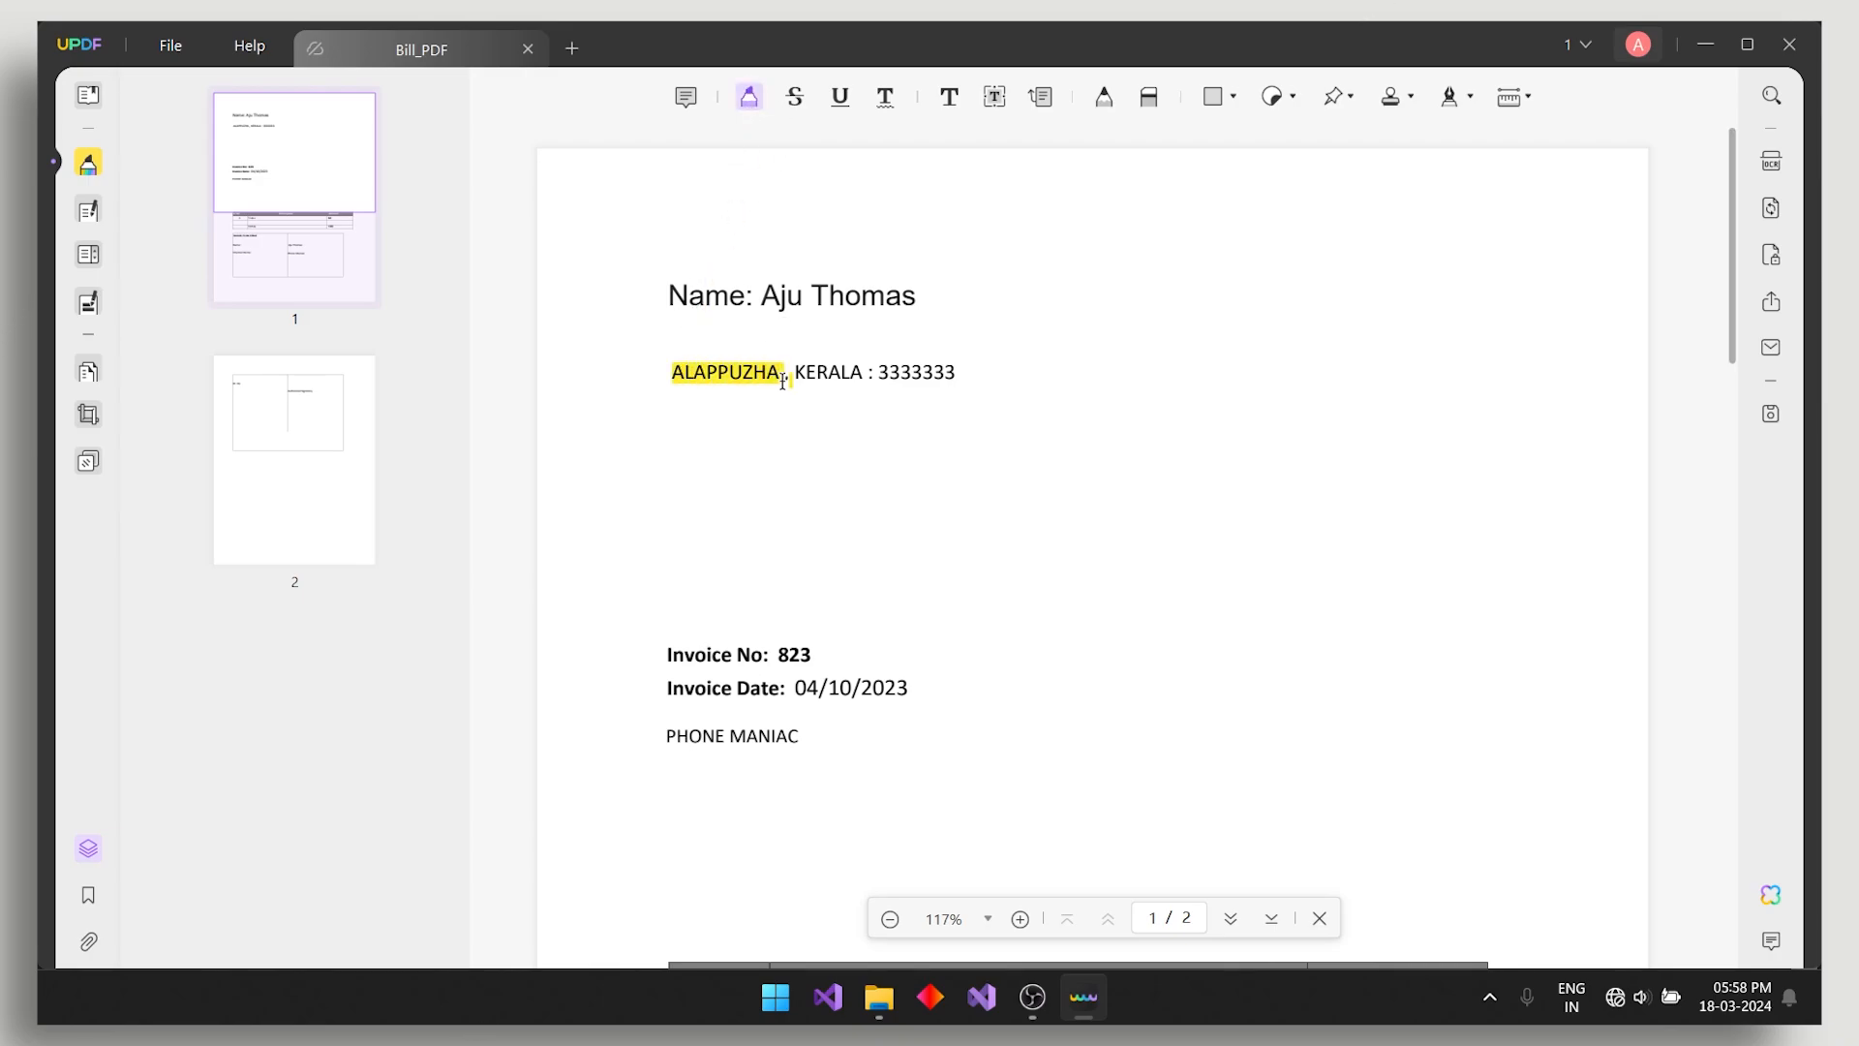
{"action": "left_click", "coordinate": [830, 101]}
{"action": "left_click_drag", "start_coordinate": [790, 377], "coordinate": [934, 377]}
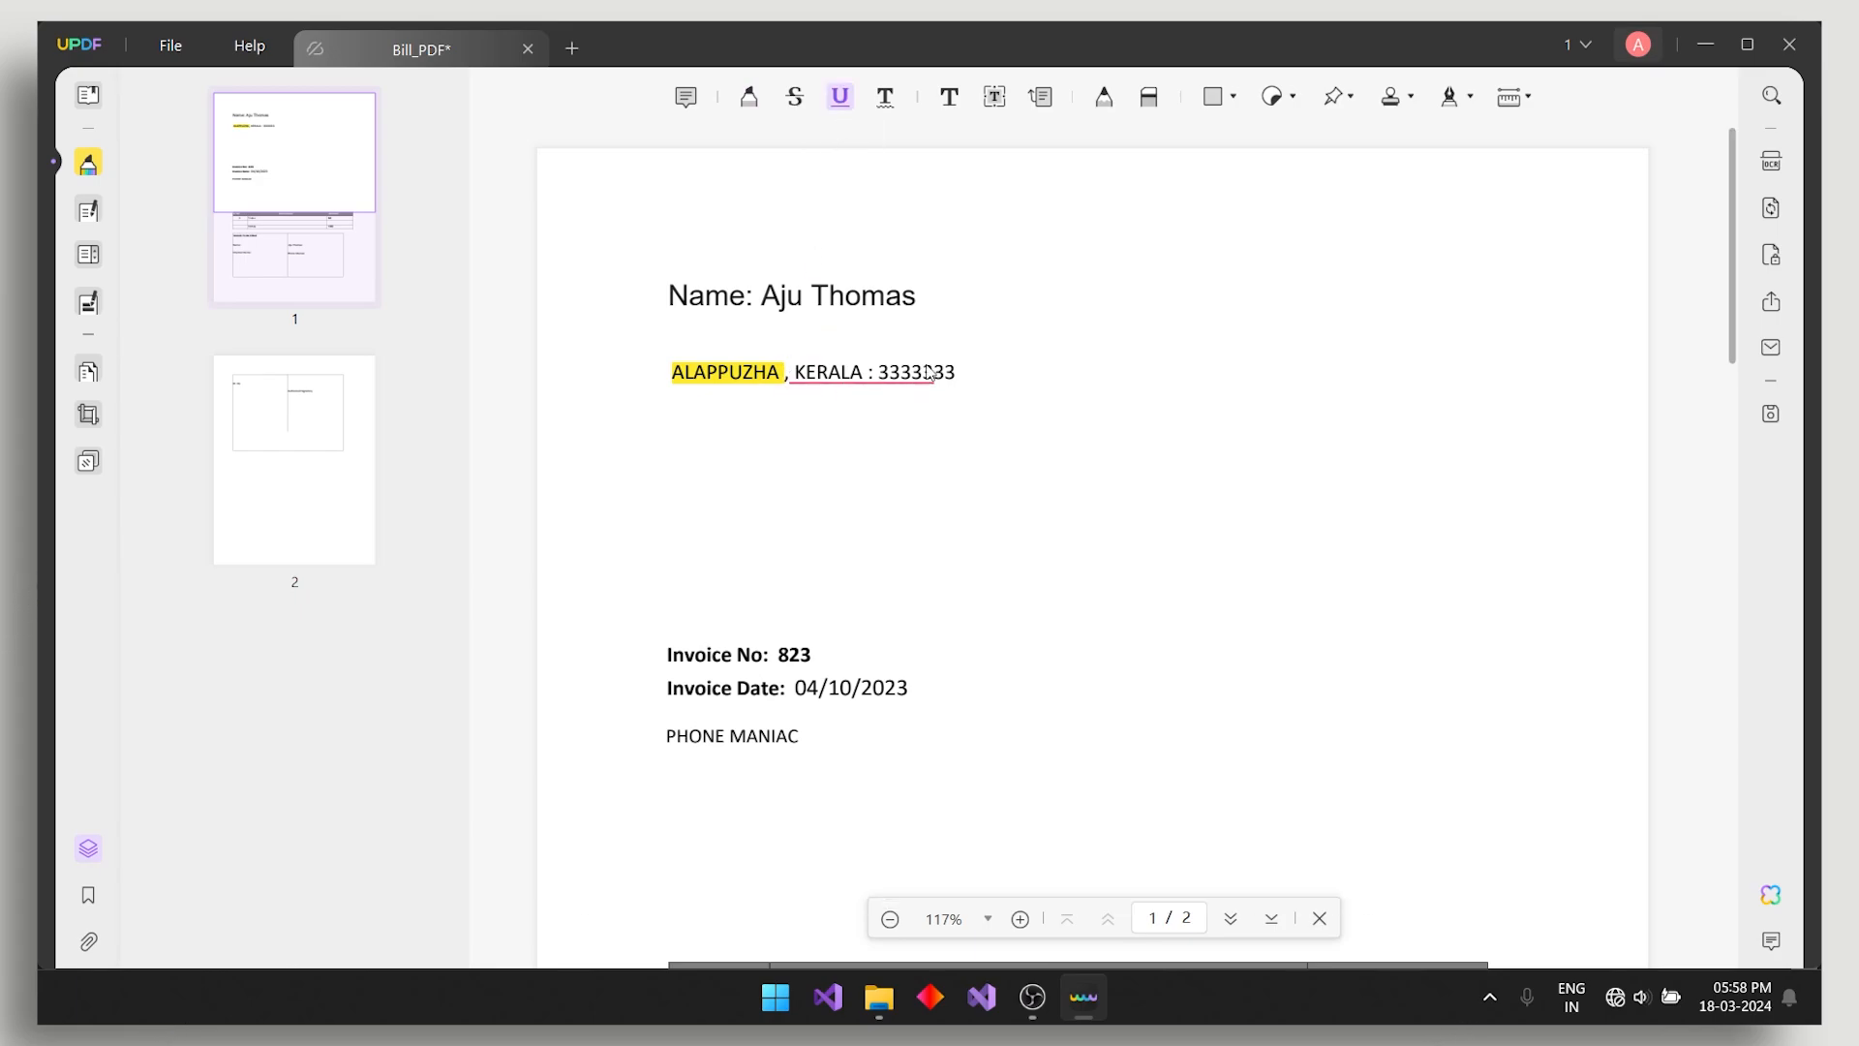
- Strike through ALAPPUZHA and try the text comment tool
{"action": "left_click", "coordinate": [794, 96]}
{"action": "left_click_drag", "start_coordinate": [765, 378], "coordinate": [782, 376]}
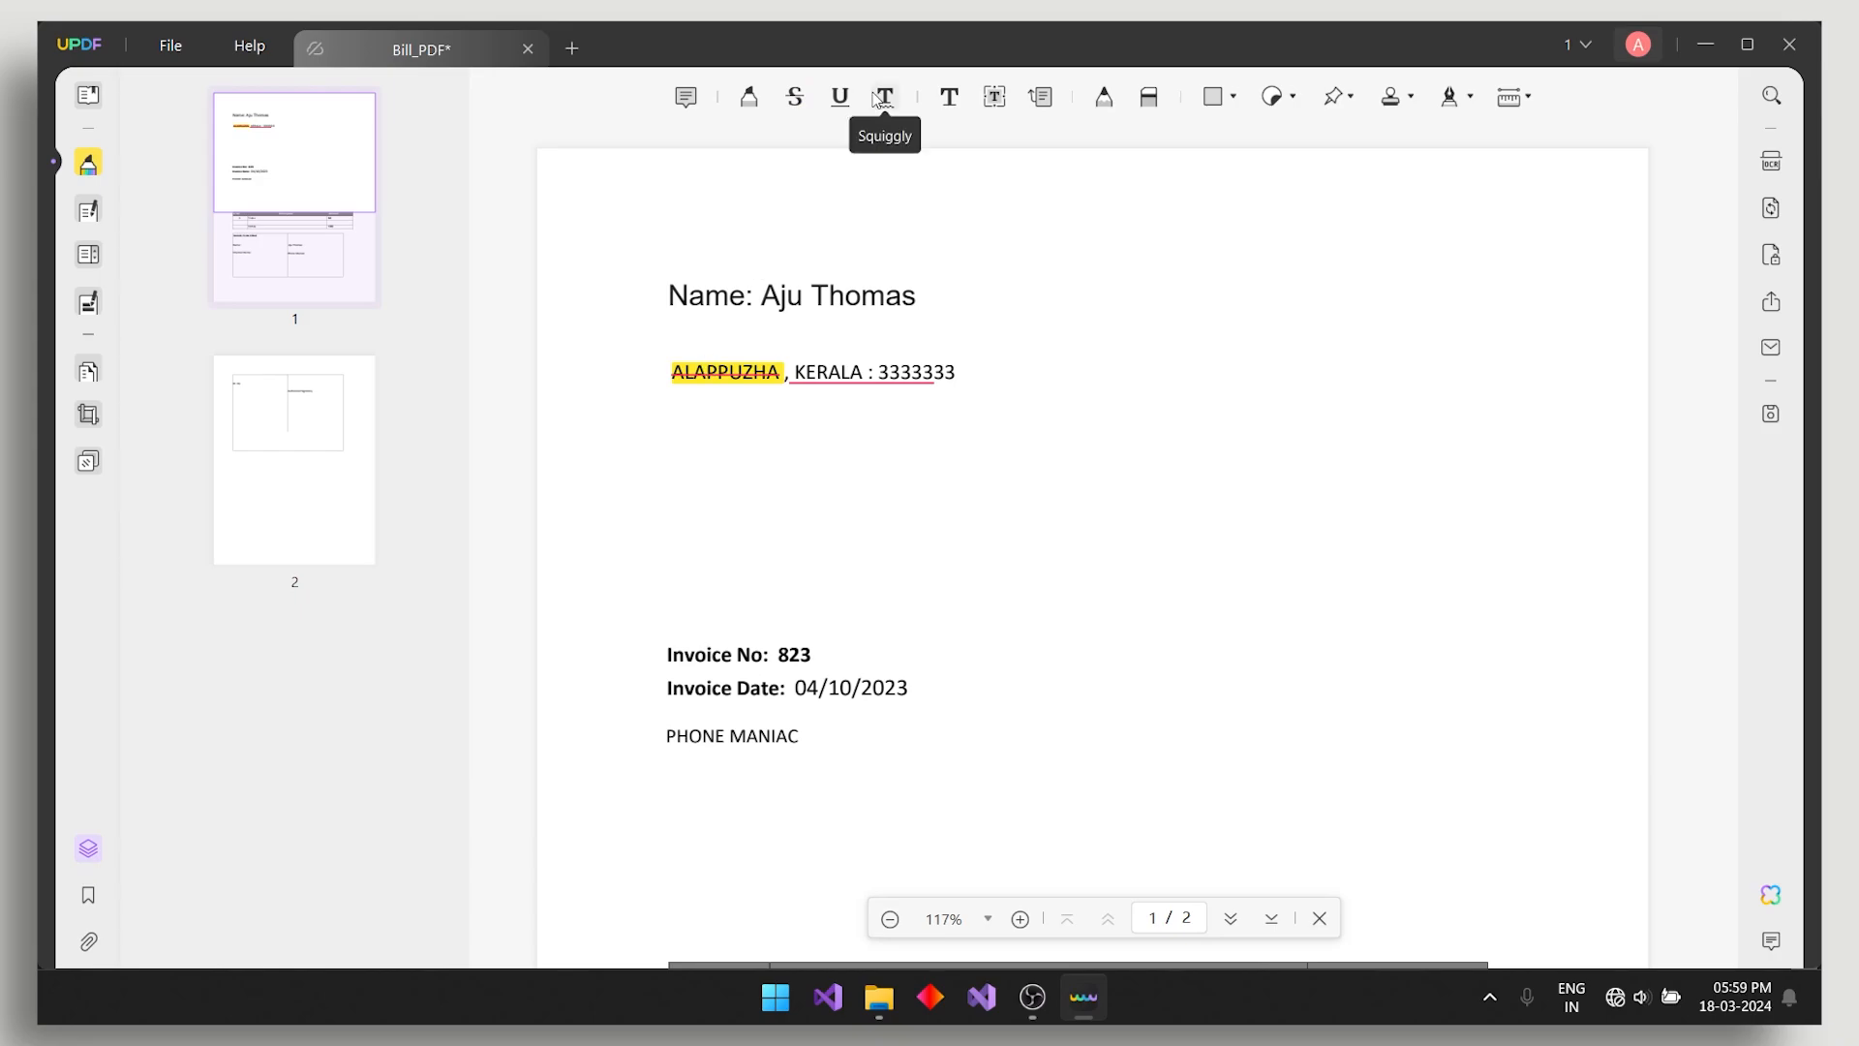
{"action": "left_click", "coordinate": [959, 105]}
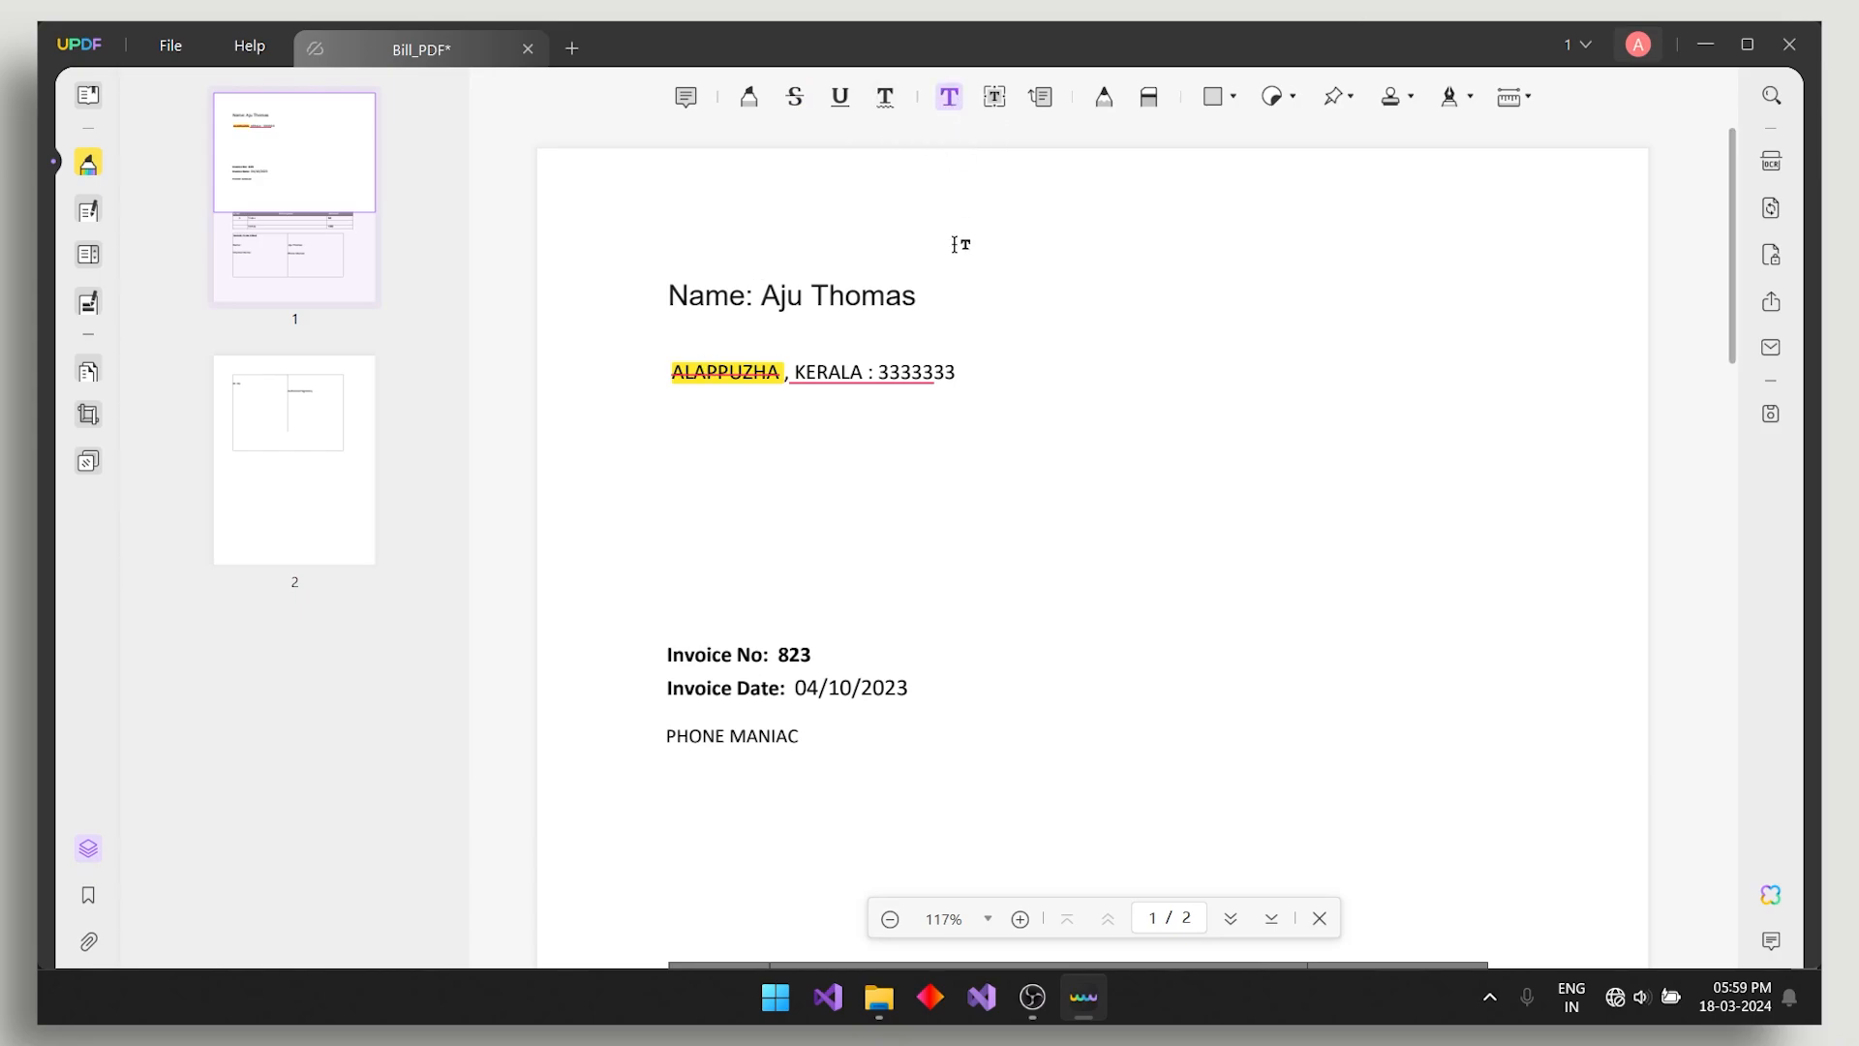
- Draw, erase and move a freehand scribble near the name, then delete it
{"action": "left_click", "coordinate": [1103, 99]}
{"action": "left_click_drag", "start_coordinate": [1070, 320], "coordinate": [1124, 291]}
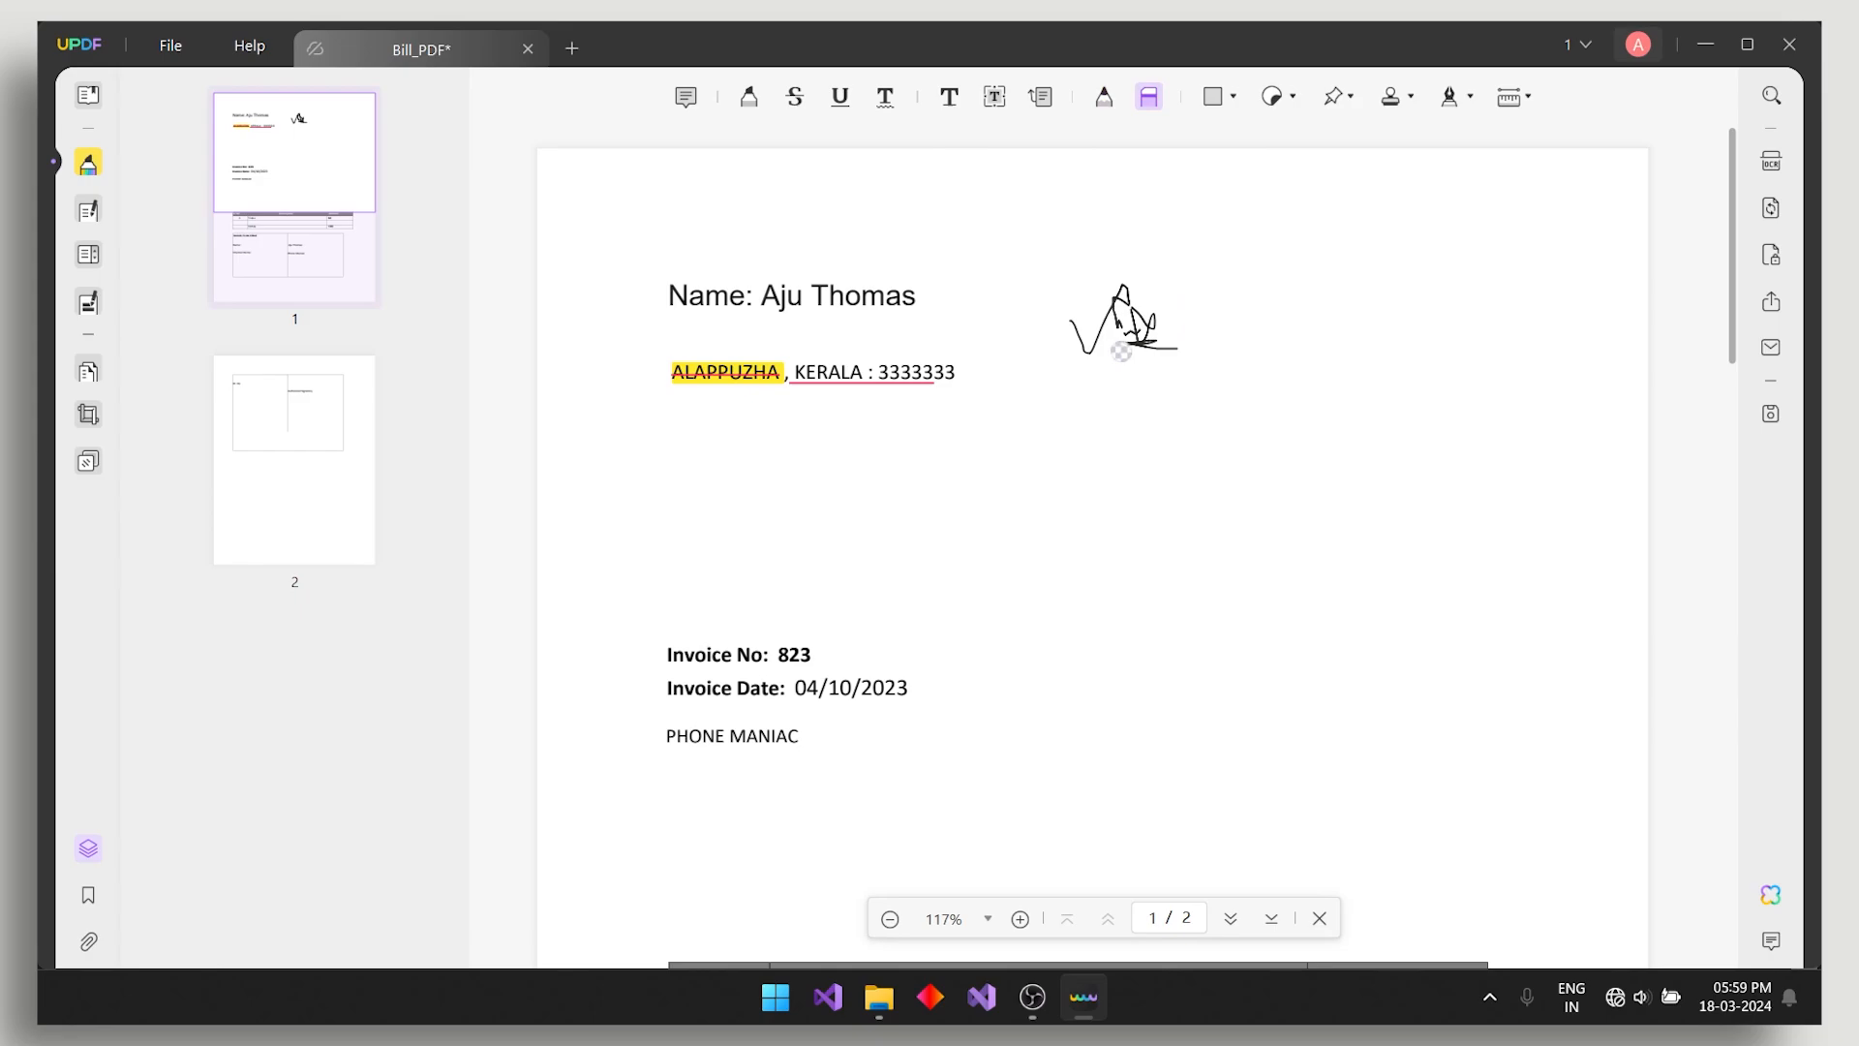
{"action": "mouse_move", "coordinate": [1121, 352]}
{"action": "left_mouse_down"}
{"action": "mouse_move", "coordinate": [1121, 268]}
{"action": "mouse_move", "coordinate": [1101, 378]}
{"action": "mouse_move", "coordinate": [1192, 232]}
{"action": "left_mouse_up"}
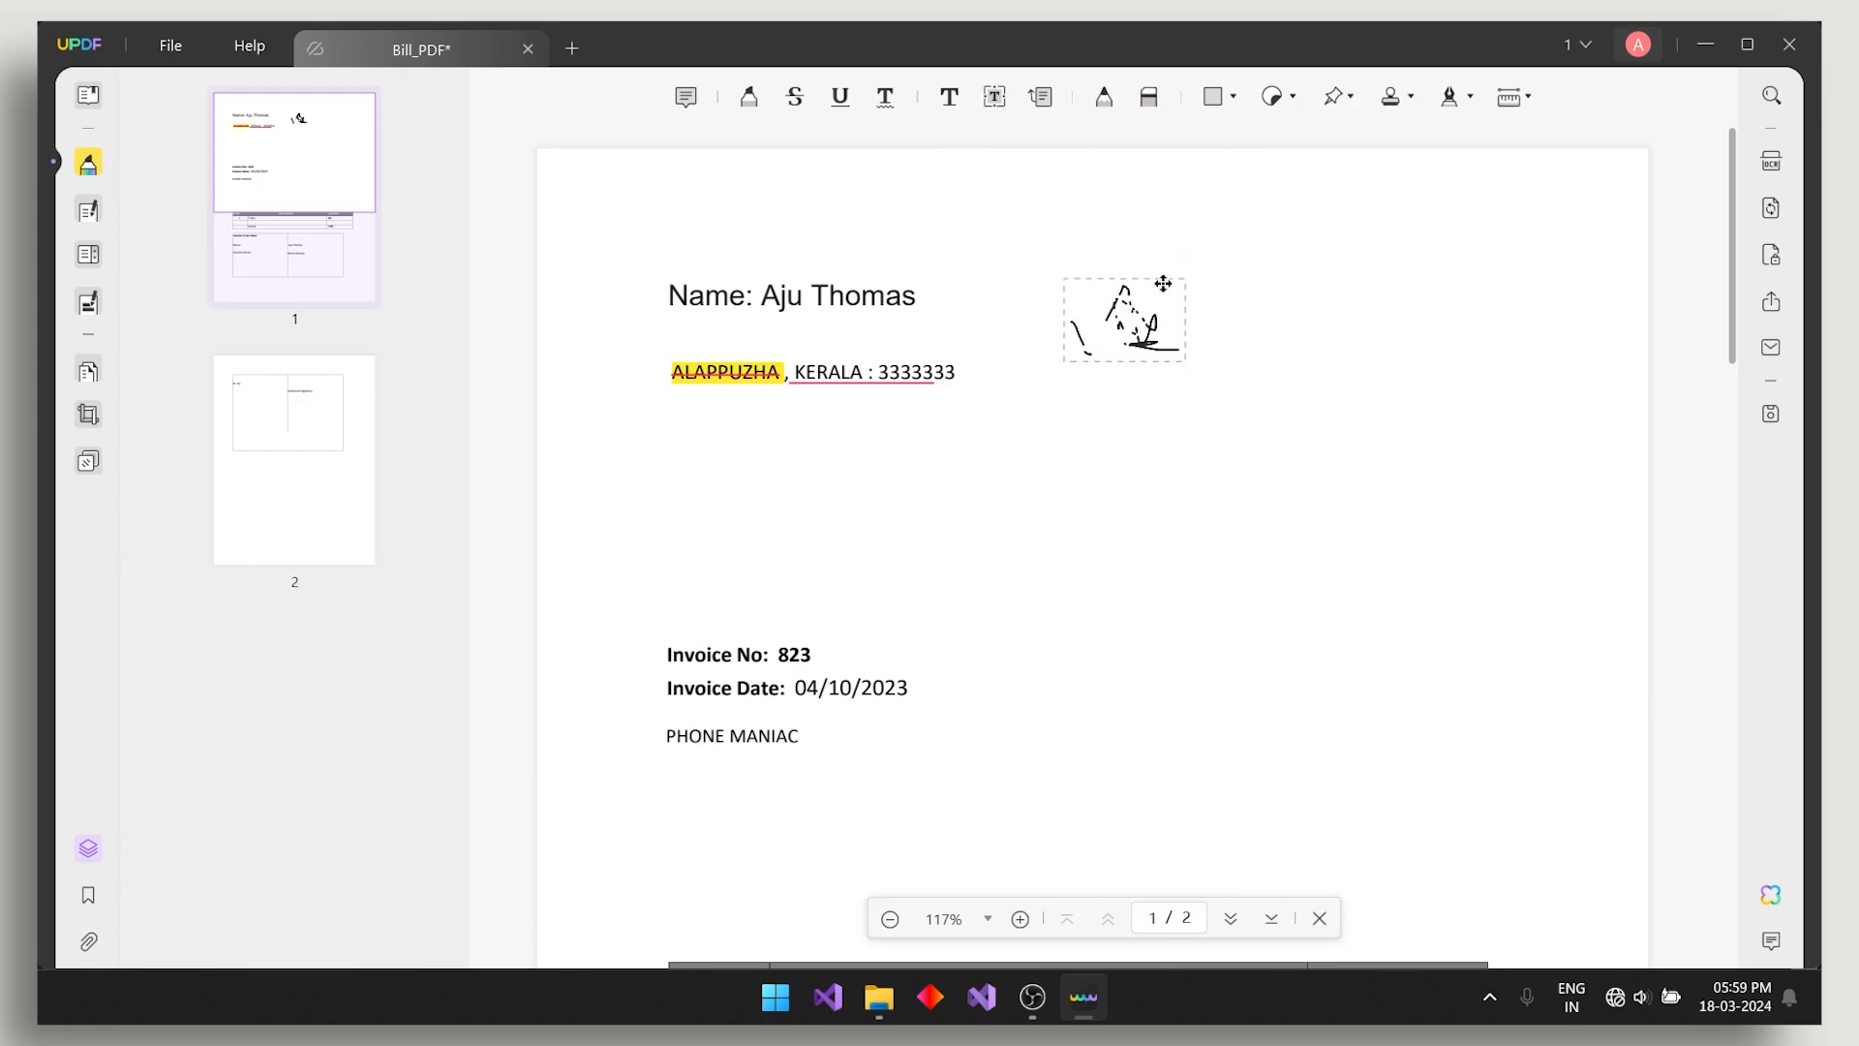
{"action": "left_click_drag", "start_coordinate": [1162, 282], "coordinate": [1163, 301]}
{"action": "right_click", "coordinate": [1155, 333]}
{"action": "left_click", "coordinate": [1208, 421]}
{"action": "left_click", "coordinate": [1233, 98]}
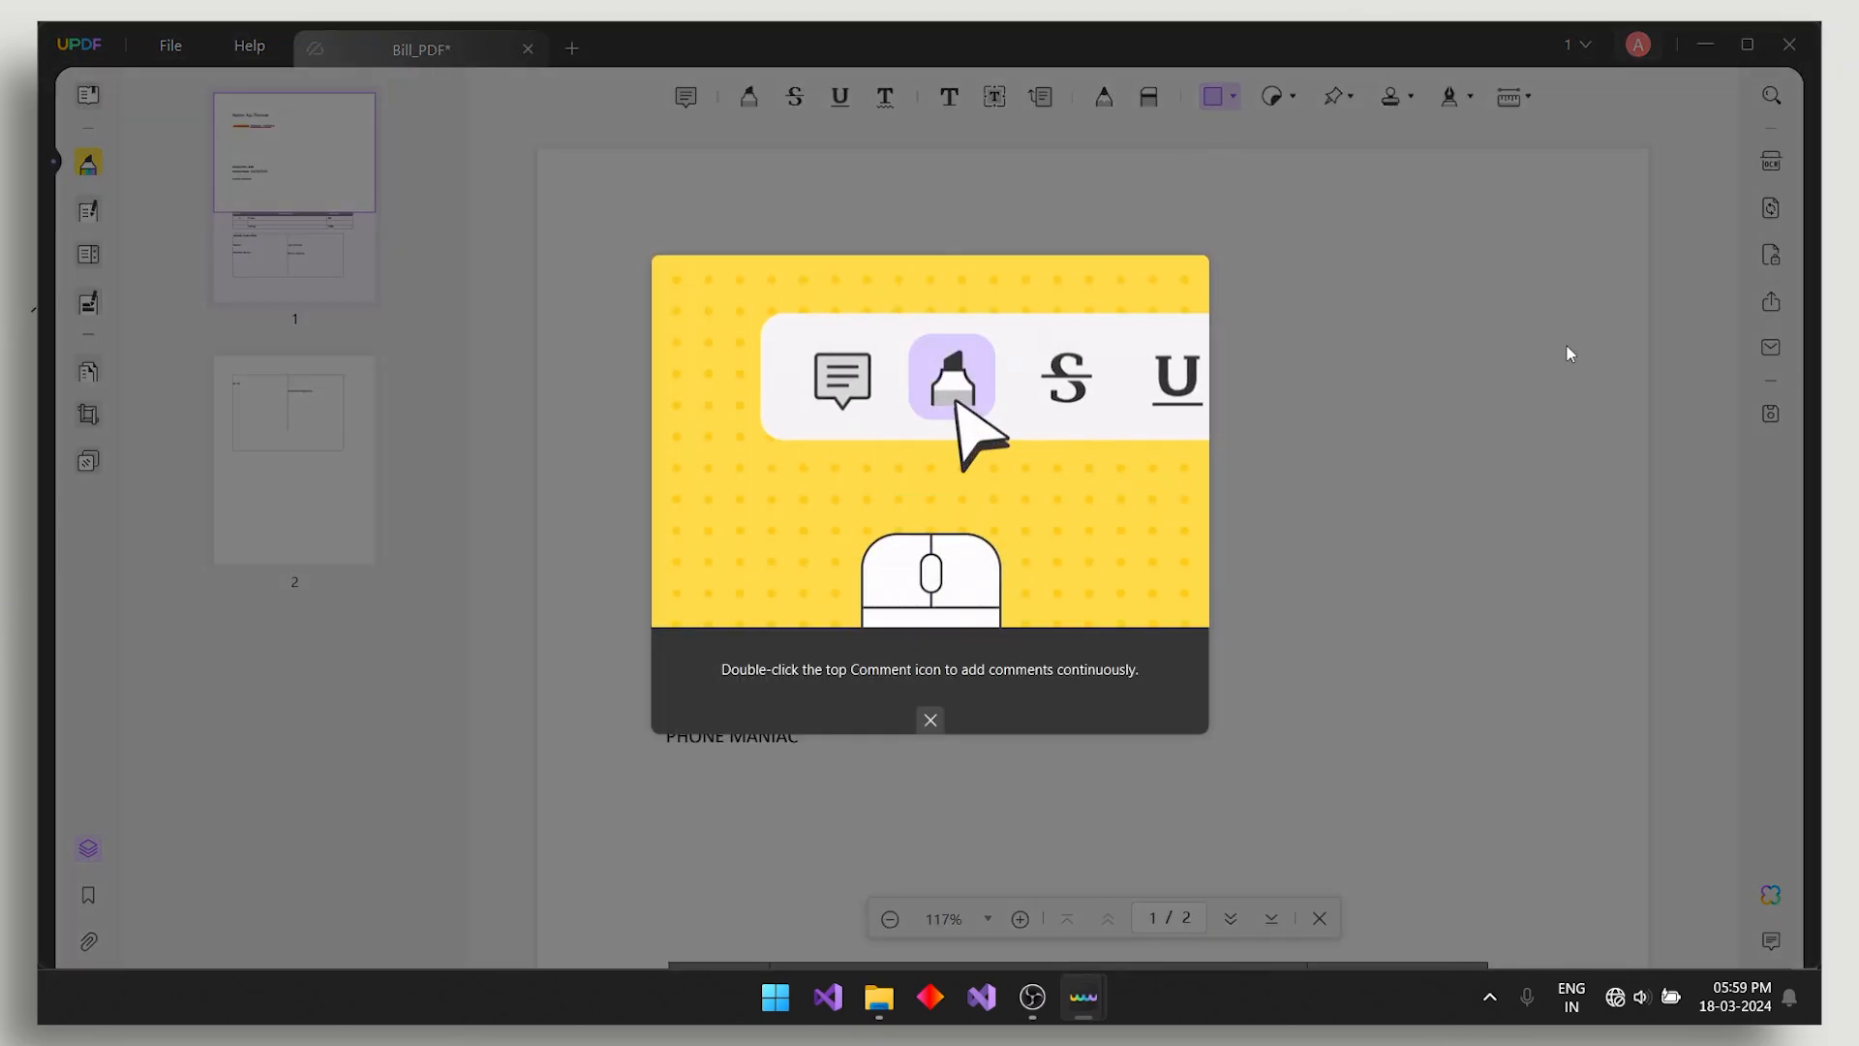
{"action": "left_click", "coordinate": [929, 719]}
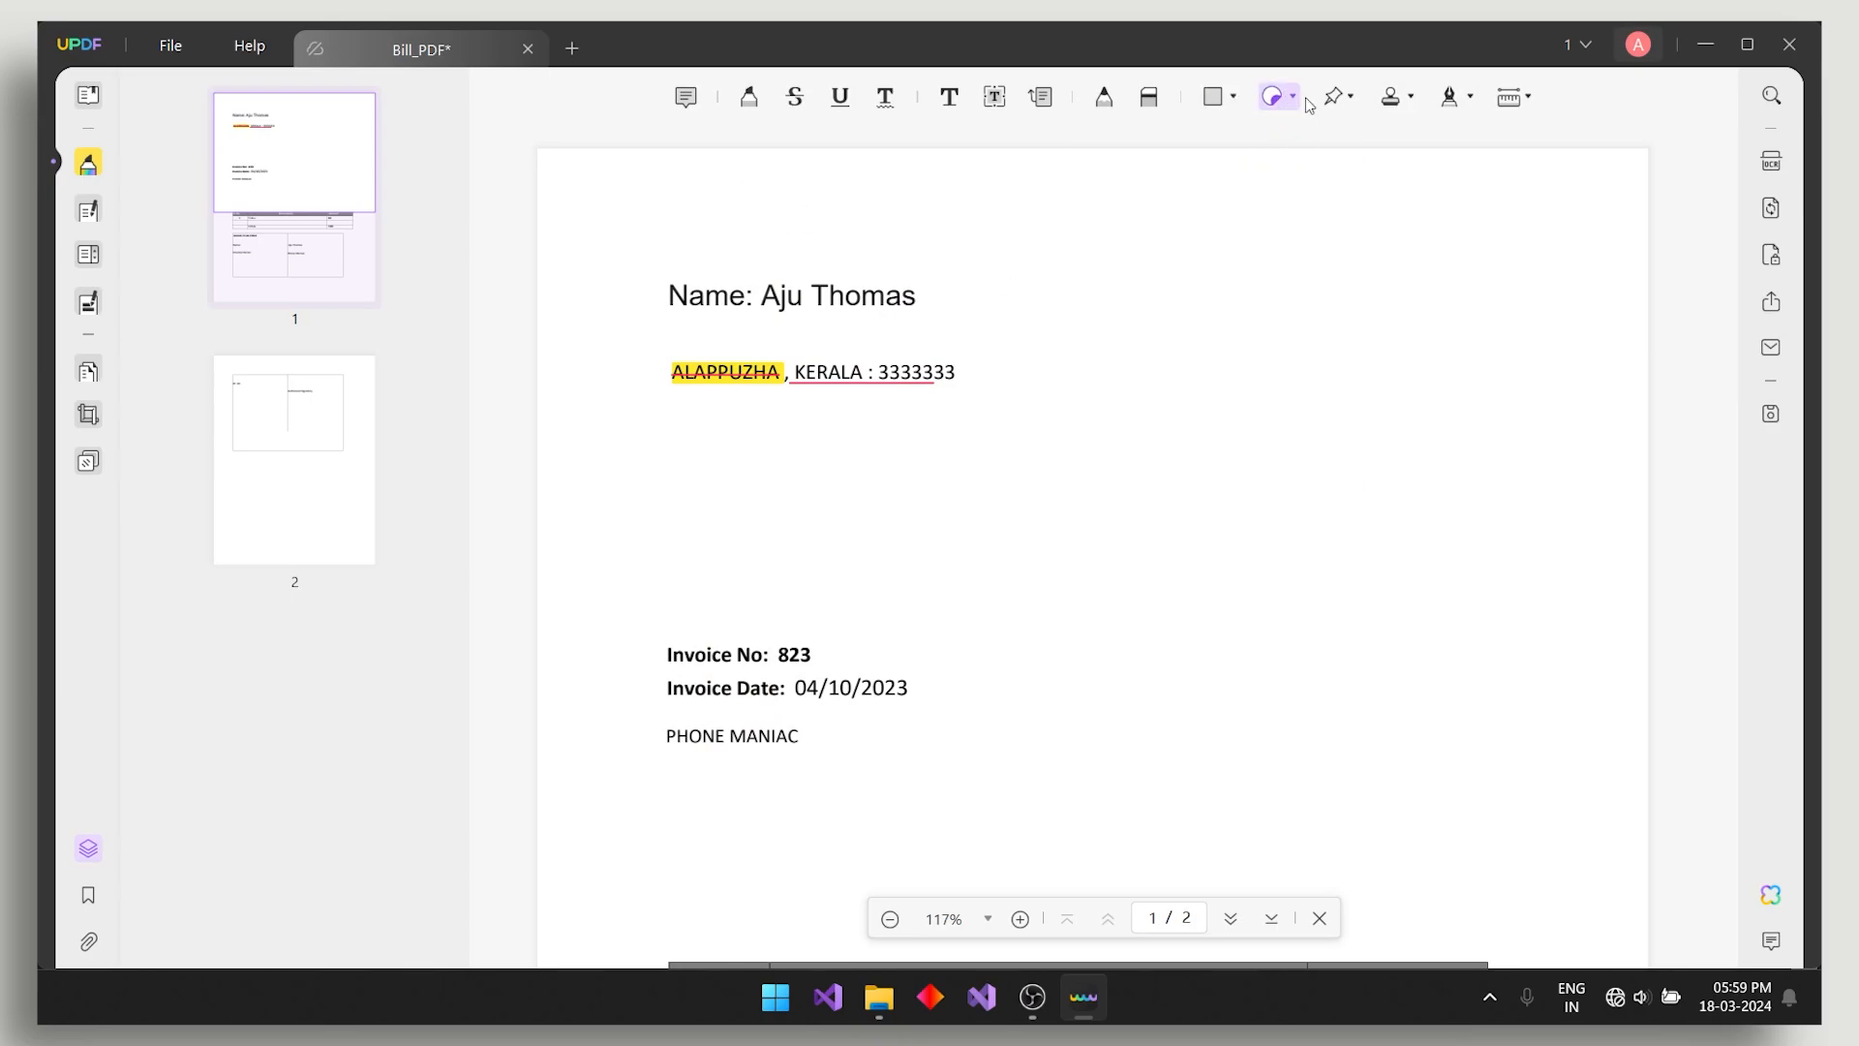
{"action": "left_click", "coordinate": [1336, 97]}
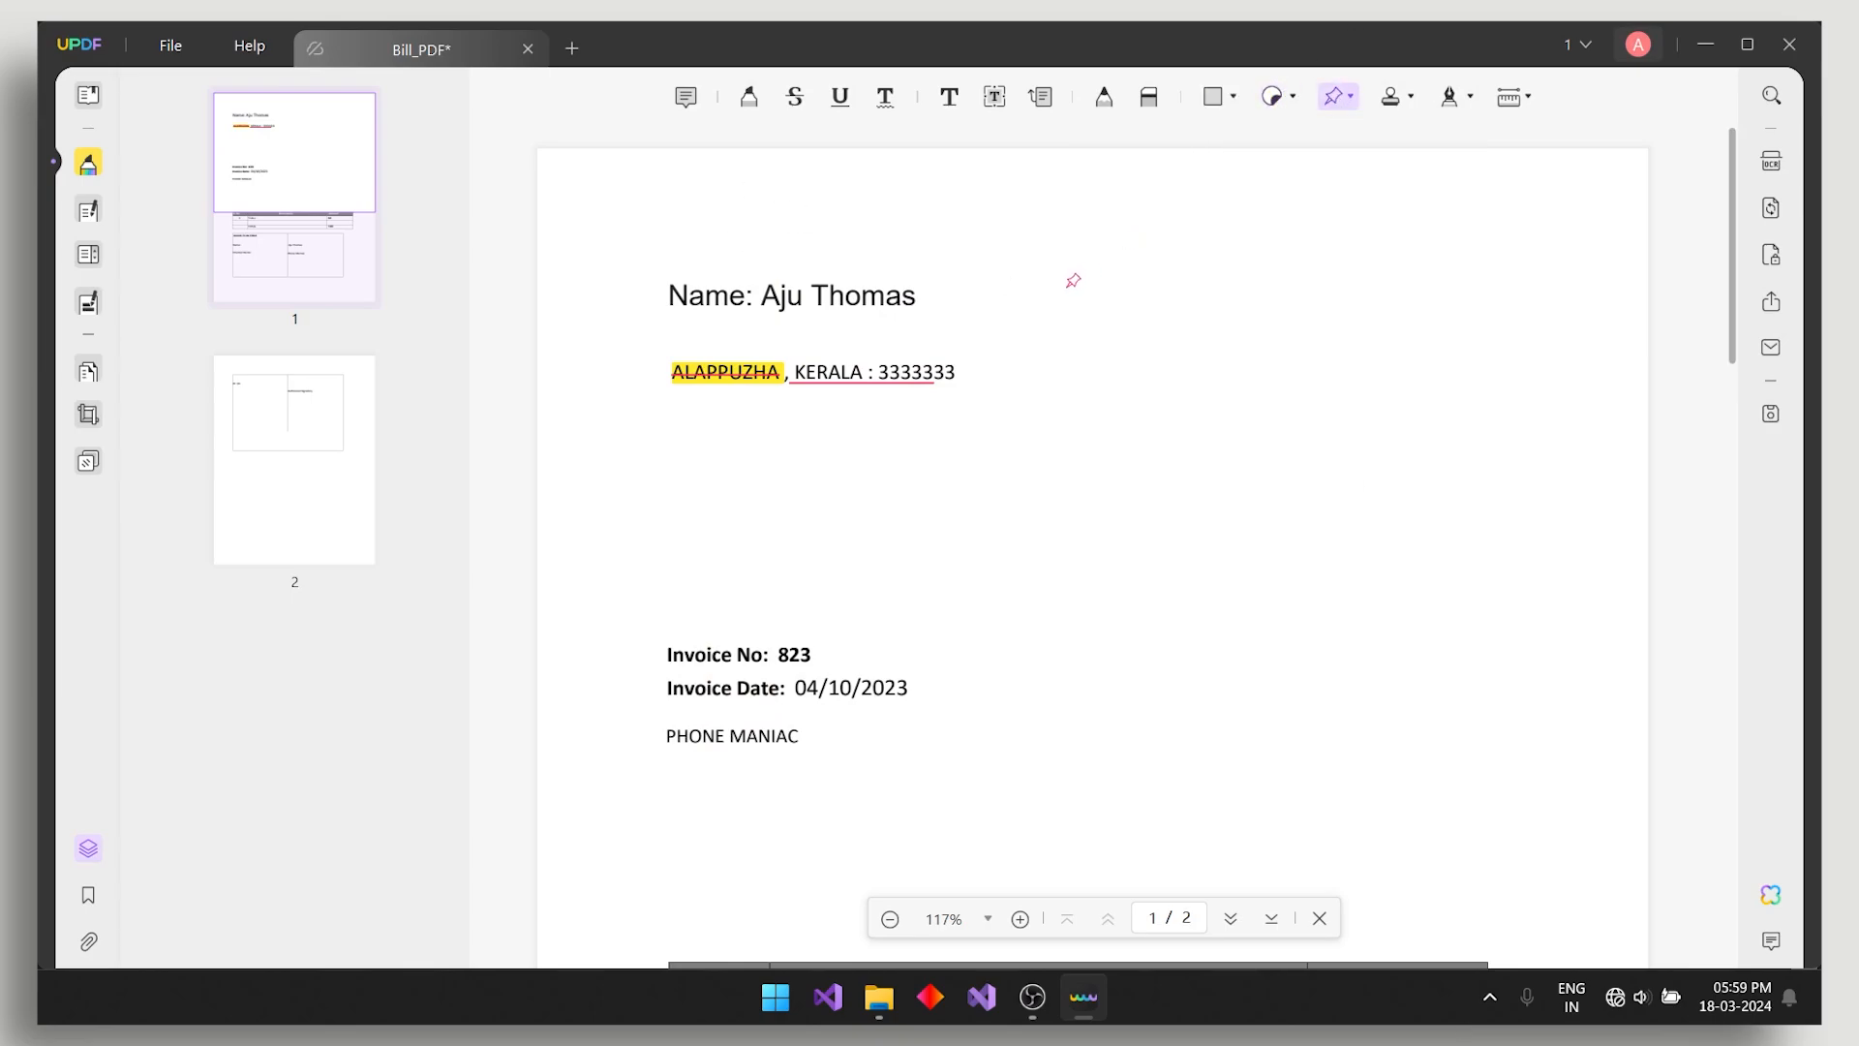
{"action": "mouse_move", "coordinate": [1340, 105]}
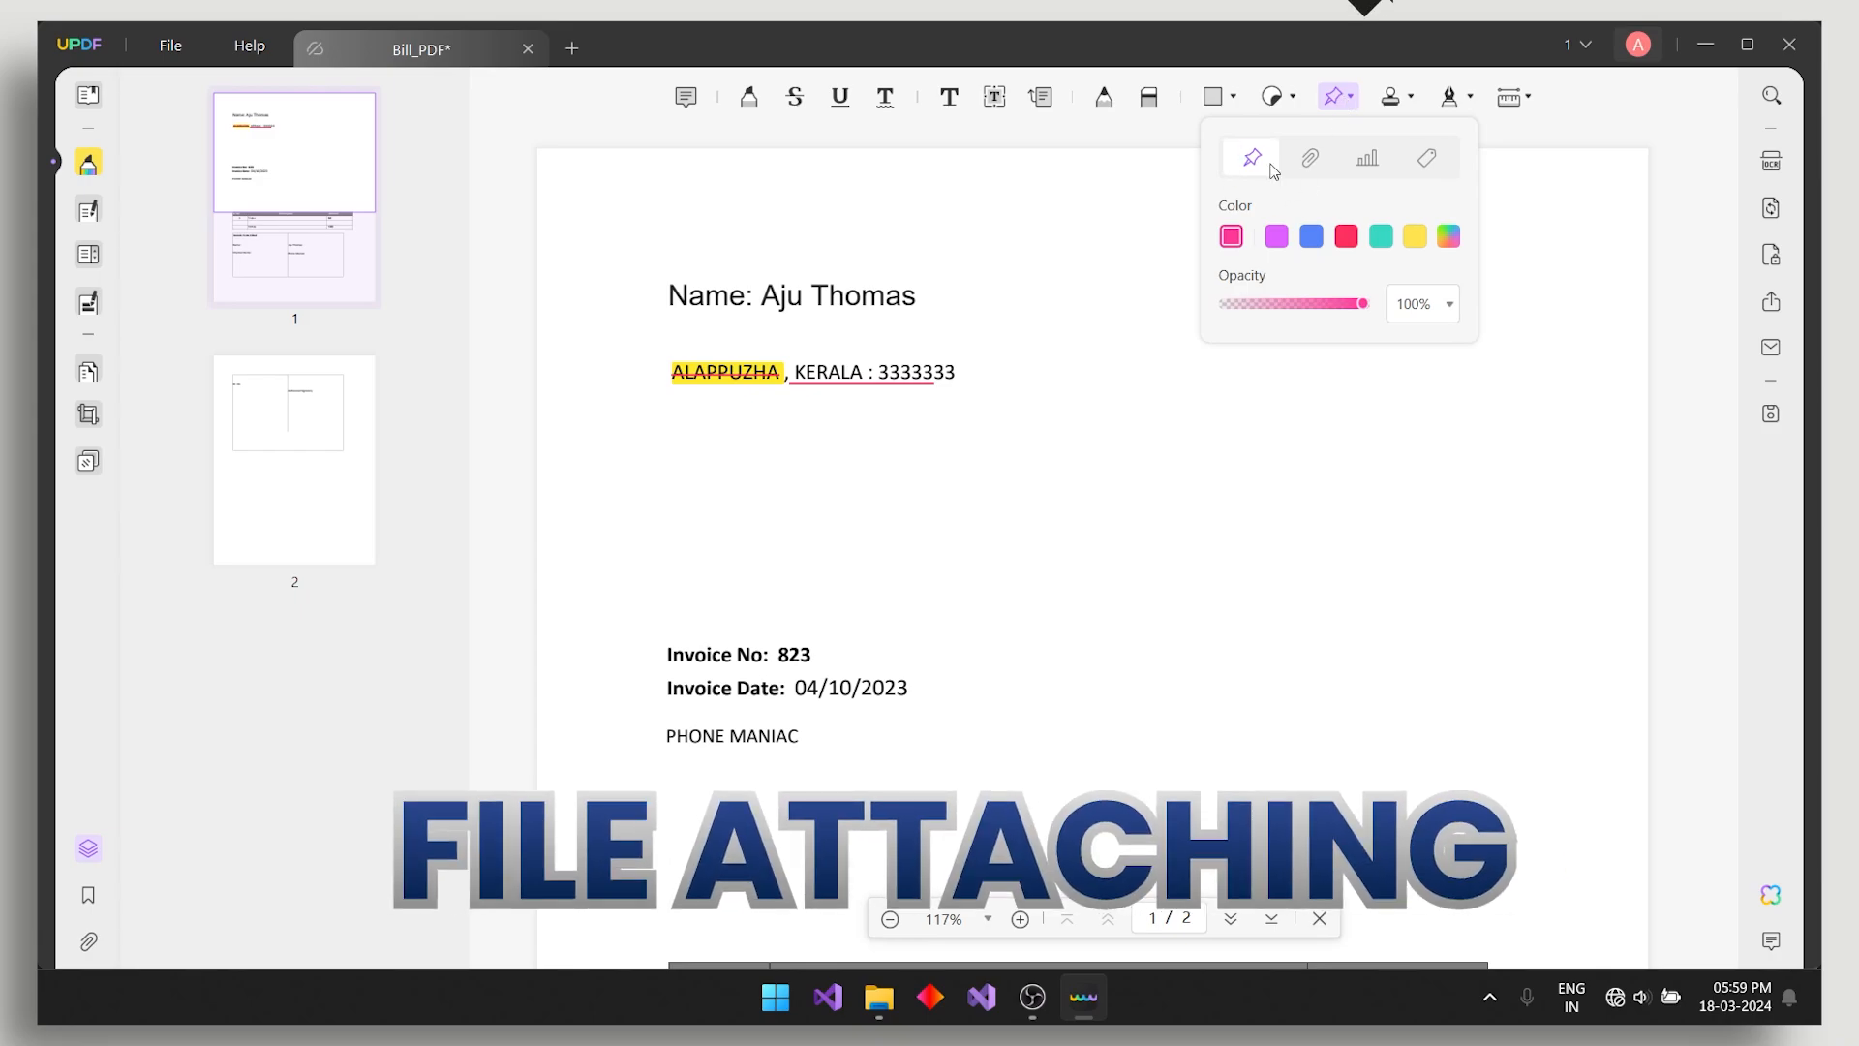
{"action": "left_click", "coordinate": [1309, 159]}
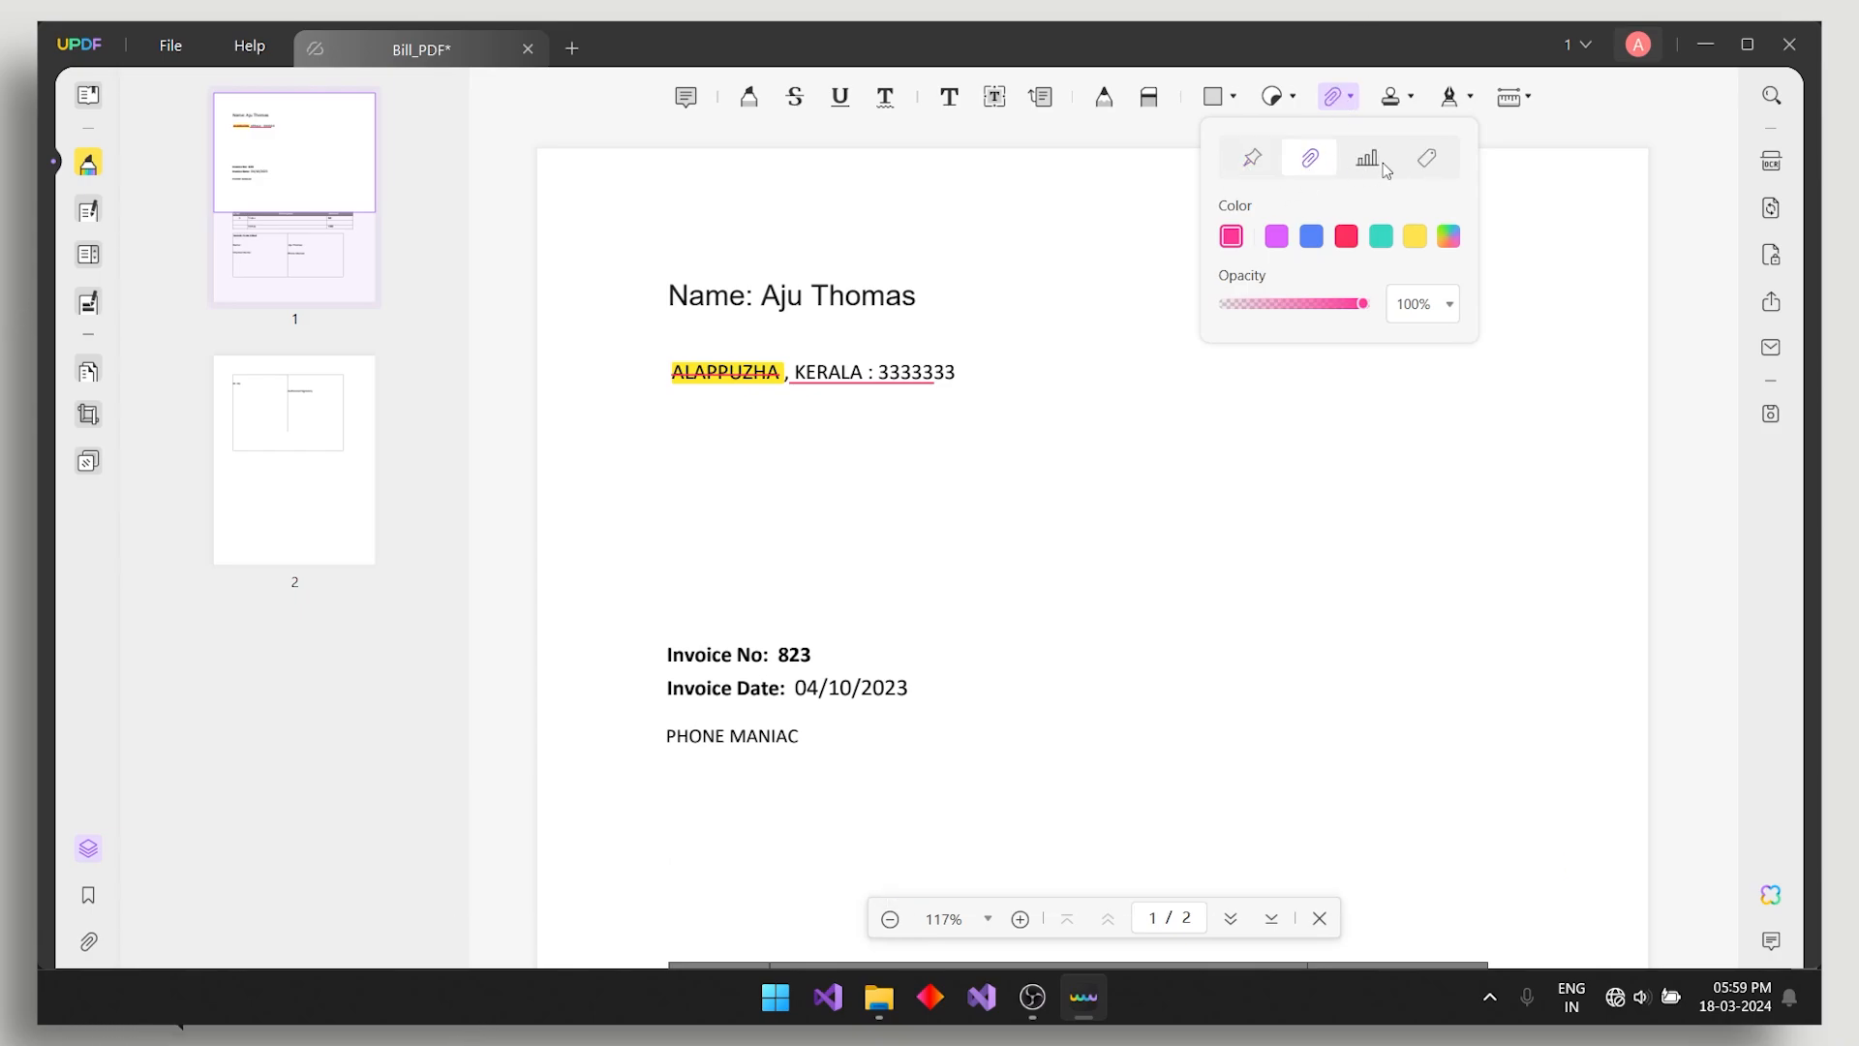
{"action": "left_click", "coordinate": [1427, 158]}
{"action": "left_click", "coordinate": [1512, 167]}
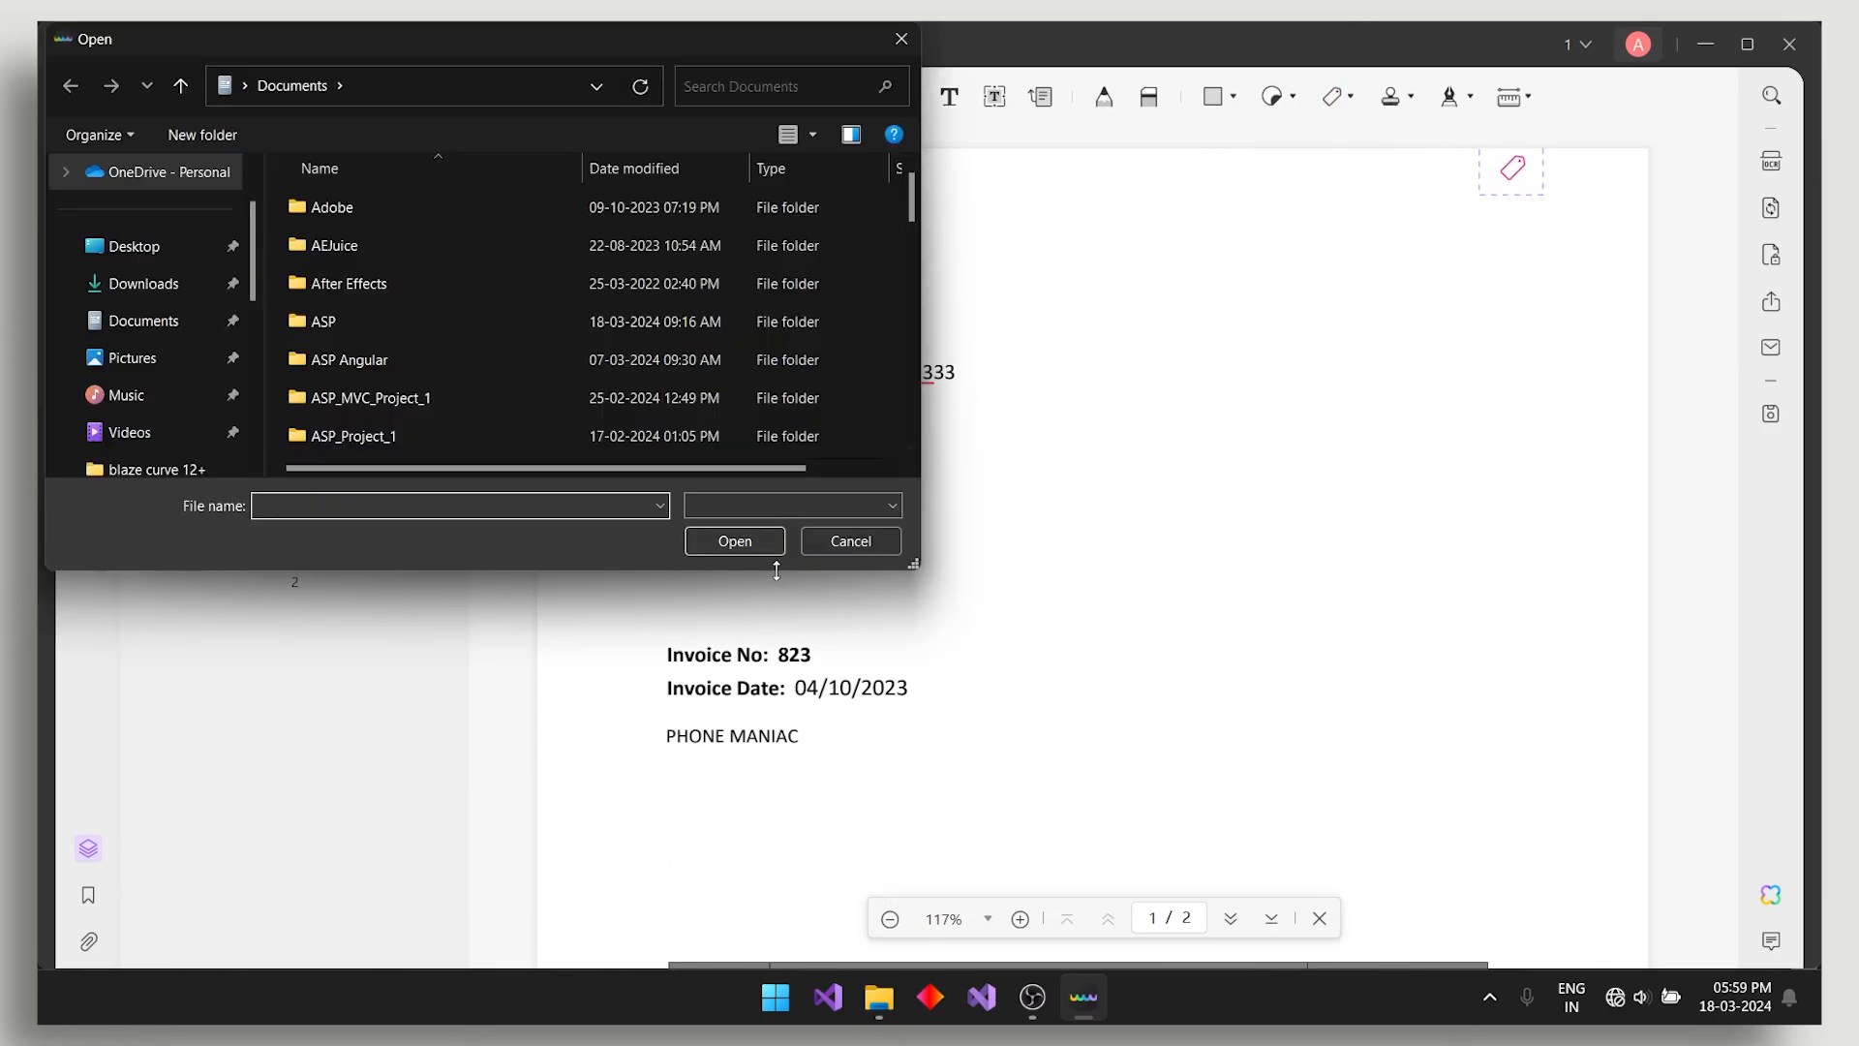
{"action": "left_click", "coordinate": [852, 541]}
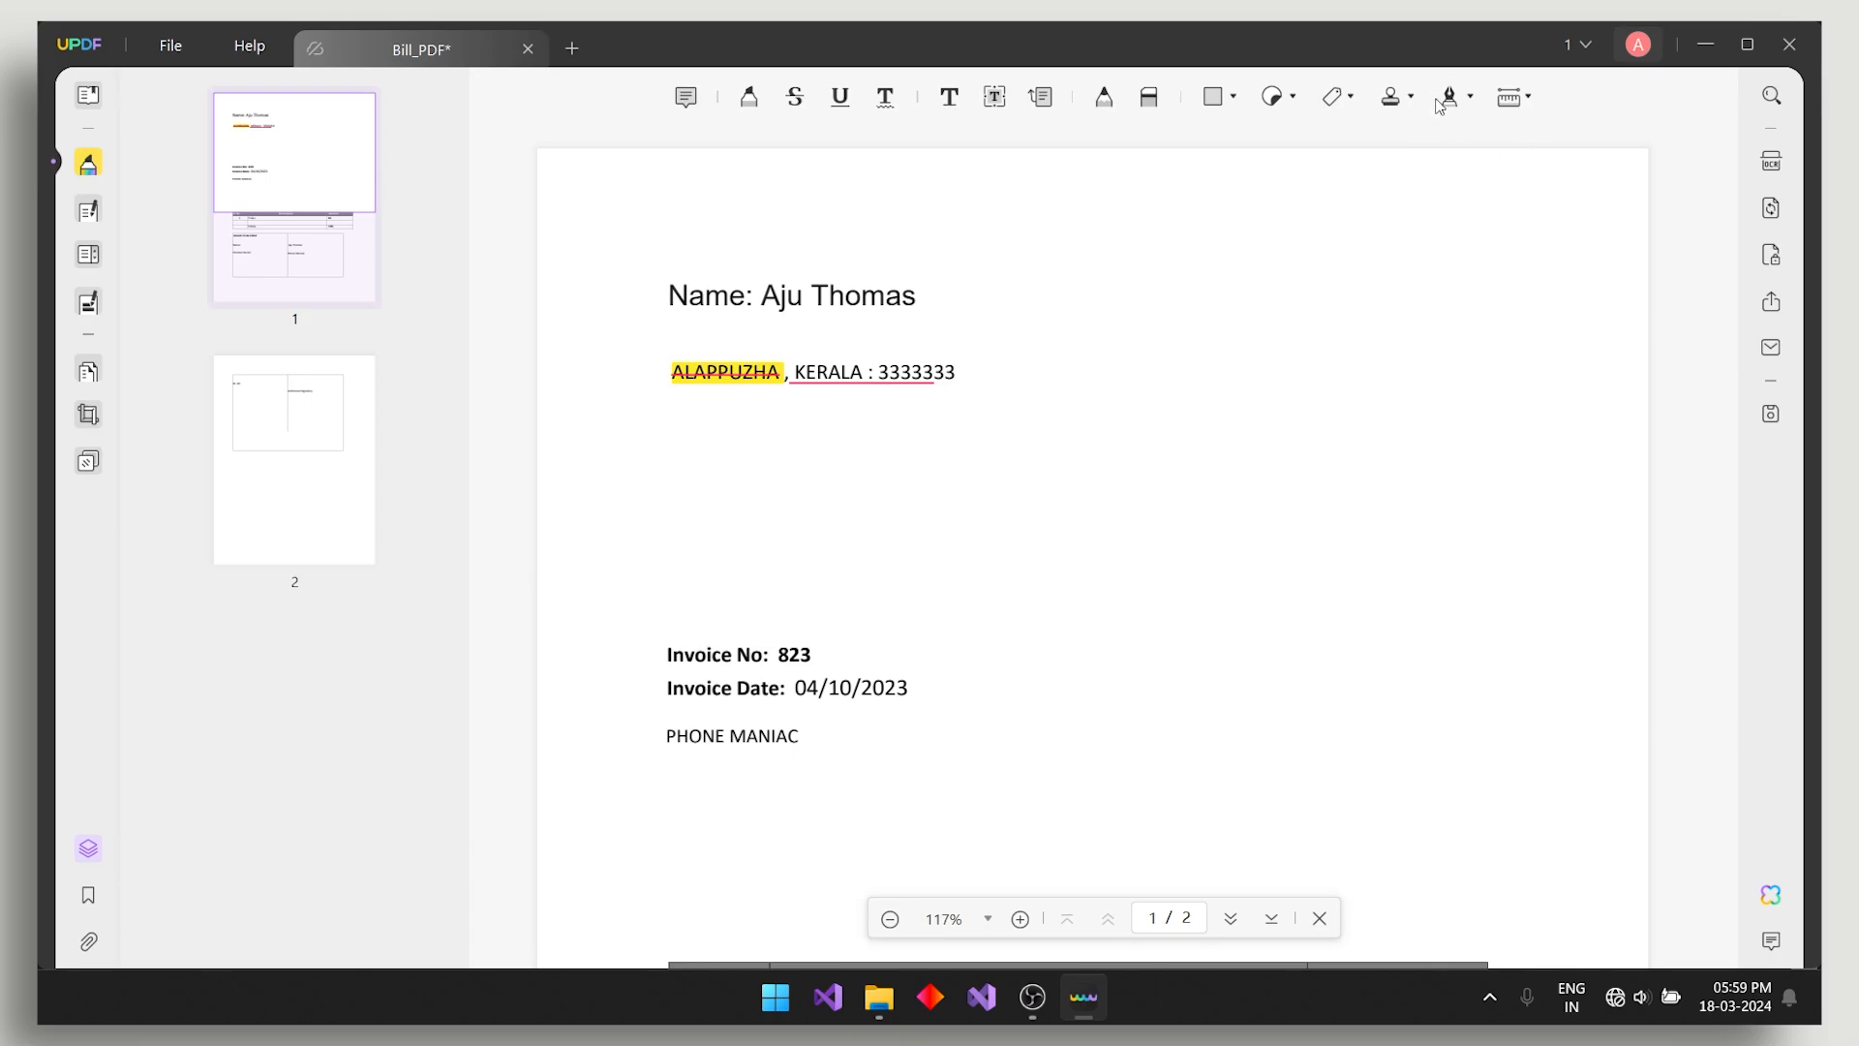
{"action": "left_click", "coordinate": [1470, 97]}
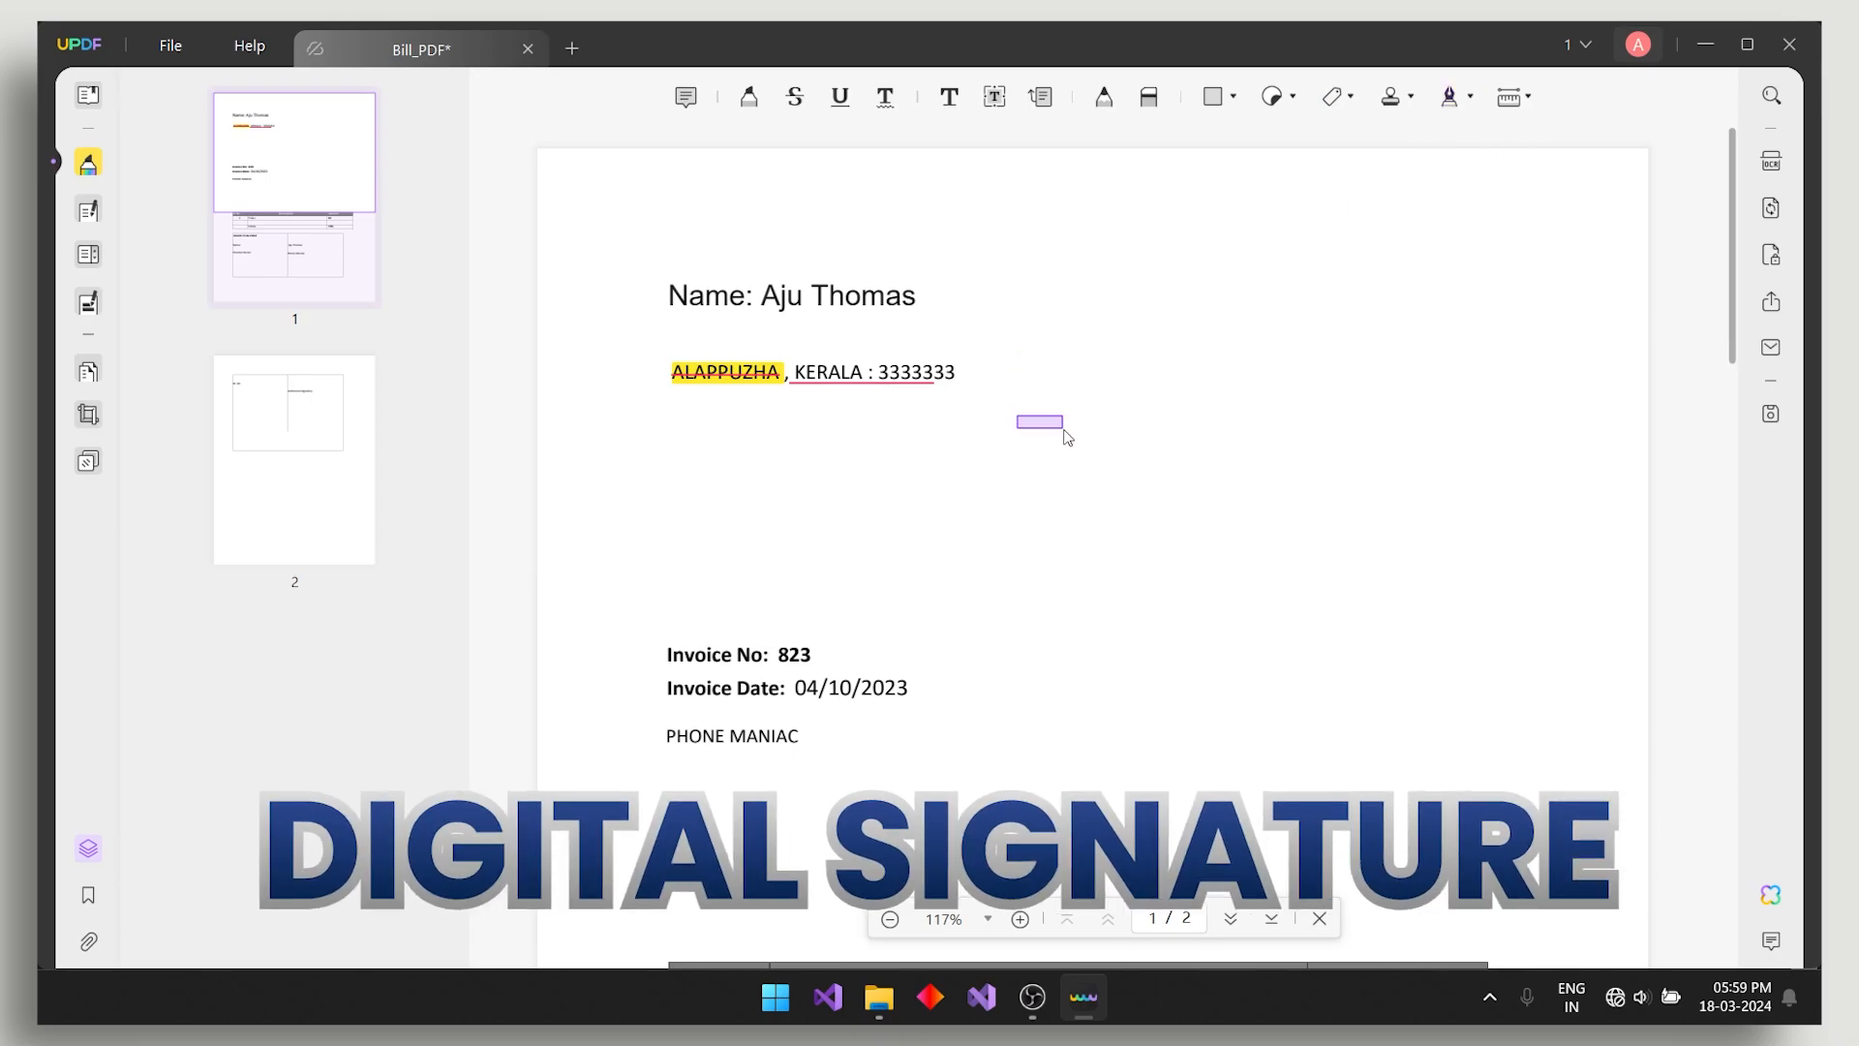
- Create a new hand-drawn signature with a scribble and sweeping underline
{"action": "left_click_drag", "start_coordinate": [1027, 332], "coordinate": [1179, 422]}
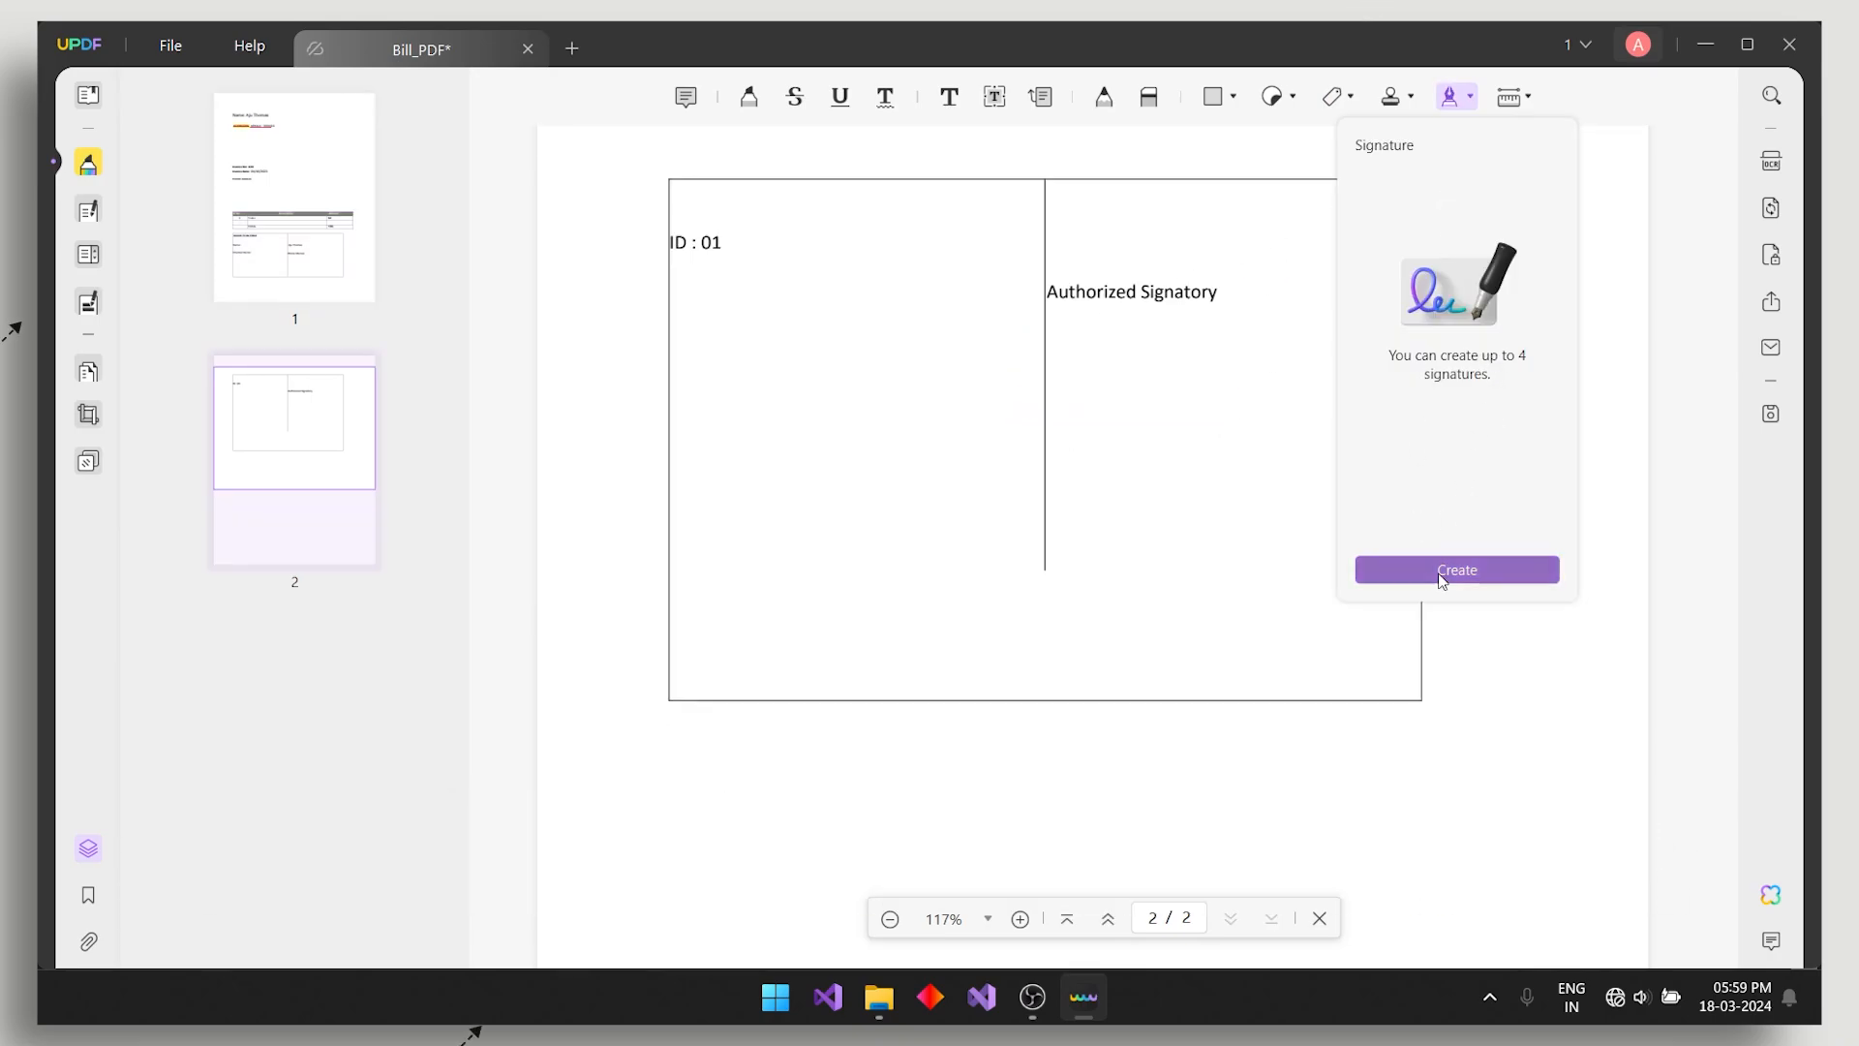
{"action": "left_click", "coordinate": [1442, 571]}
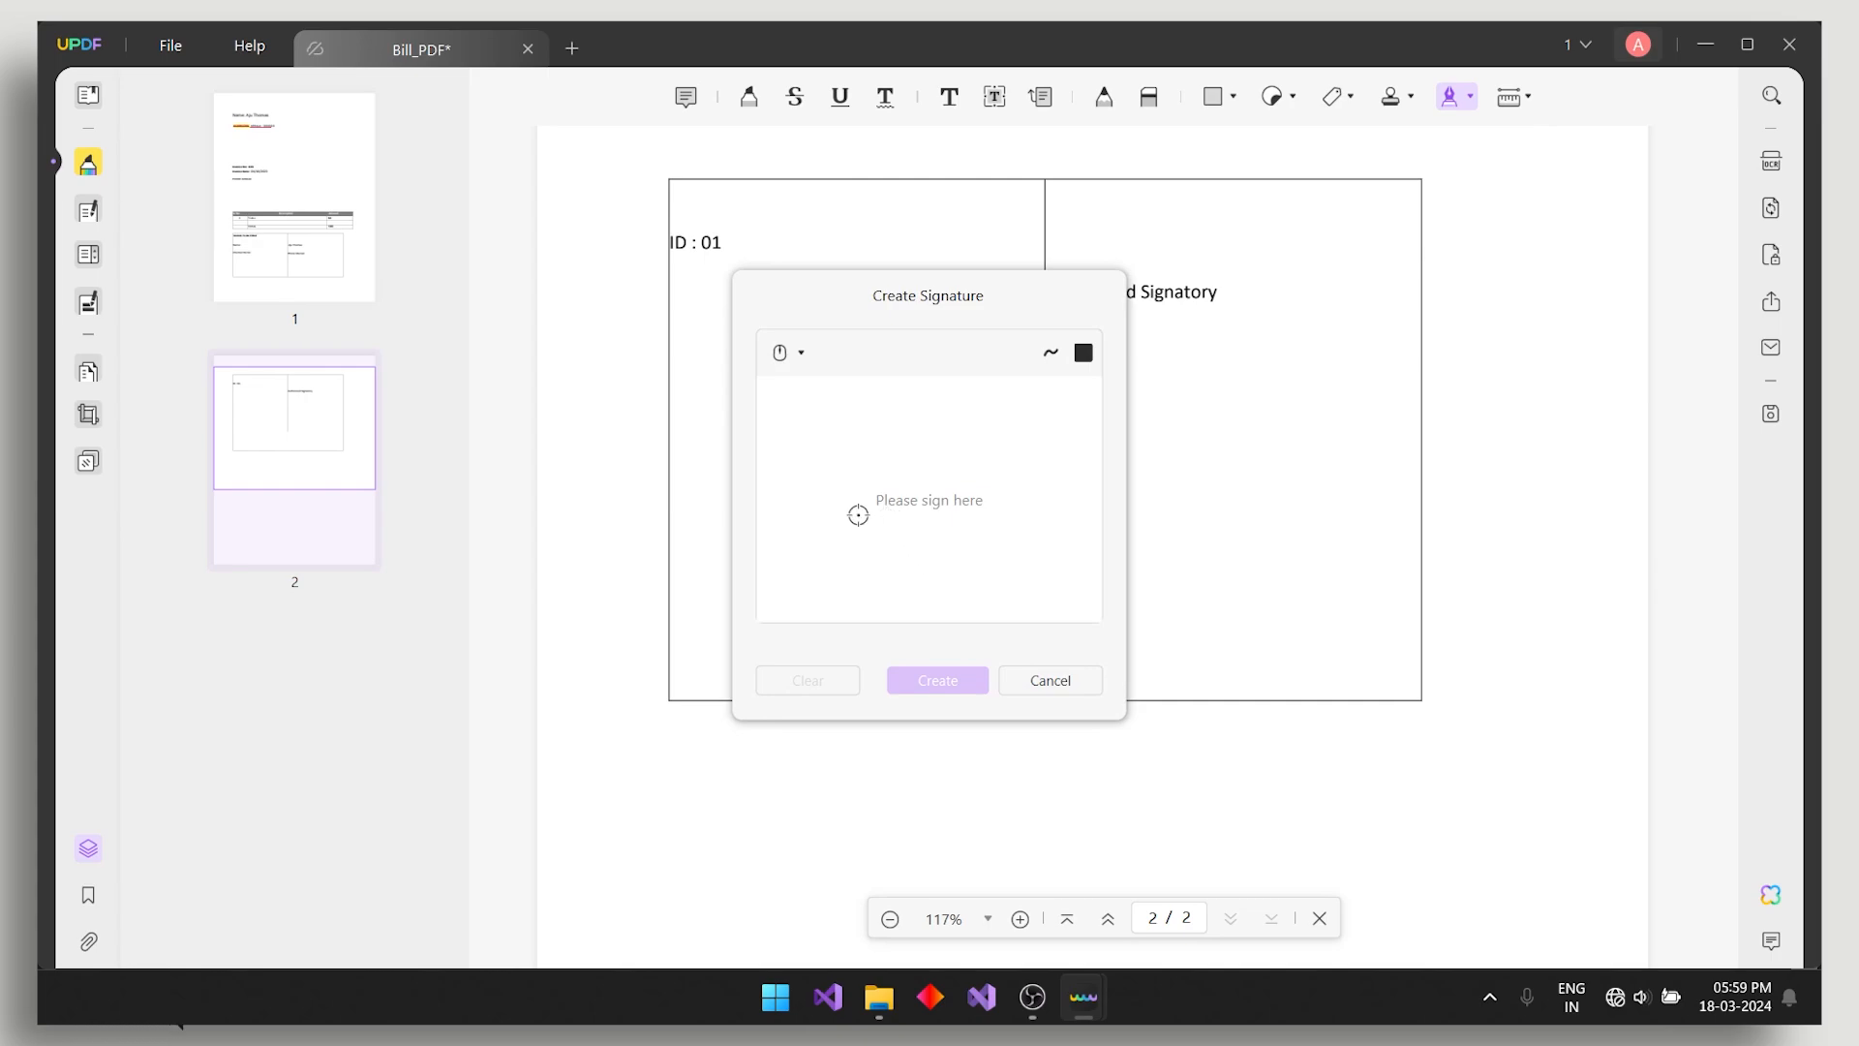
{"action": "mouse_move", "coordinate": [856, 511]}
{"action": "left_mouse_down"}
{"action": "mouse_move", "coordinate": [871, 432]}
{"action": "mouse_move", "coordinate": [913, 514]}
{"action": "mouse_move", "coordinate": [885, 416]}
{"action": "mouse_move", "coordinate": [988, 405]}
{"action": "left_mouse_up"}
{"action": "left_click_drag", "start_coordinate": [834, 508], "coordinate": [1123, 413]}
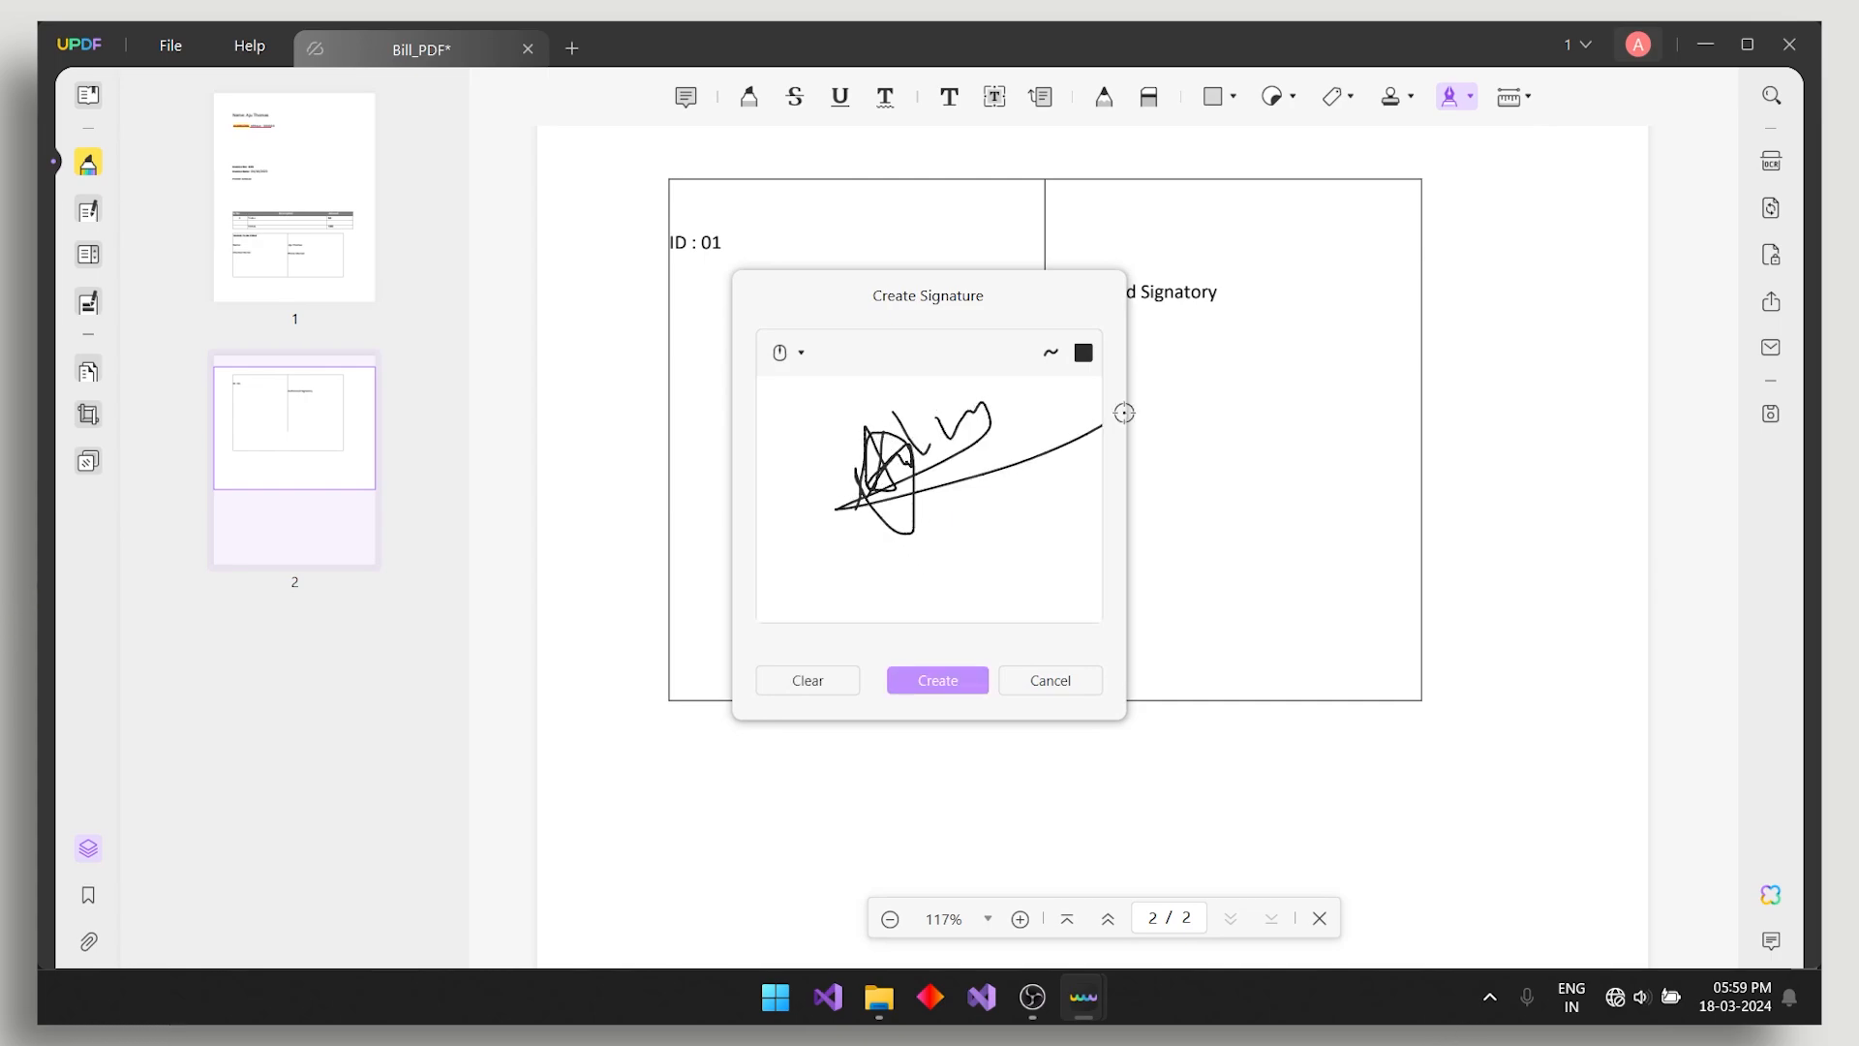
{"action": "left_click", "coordinate": [936, 678]}
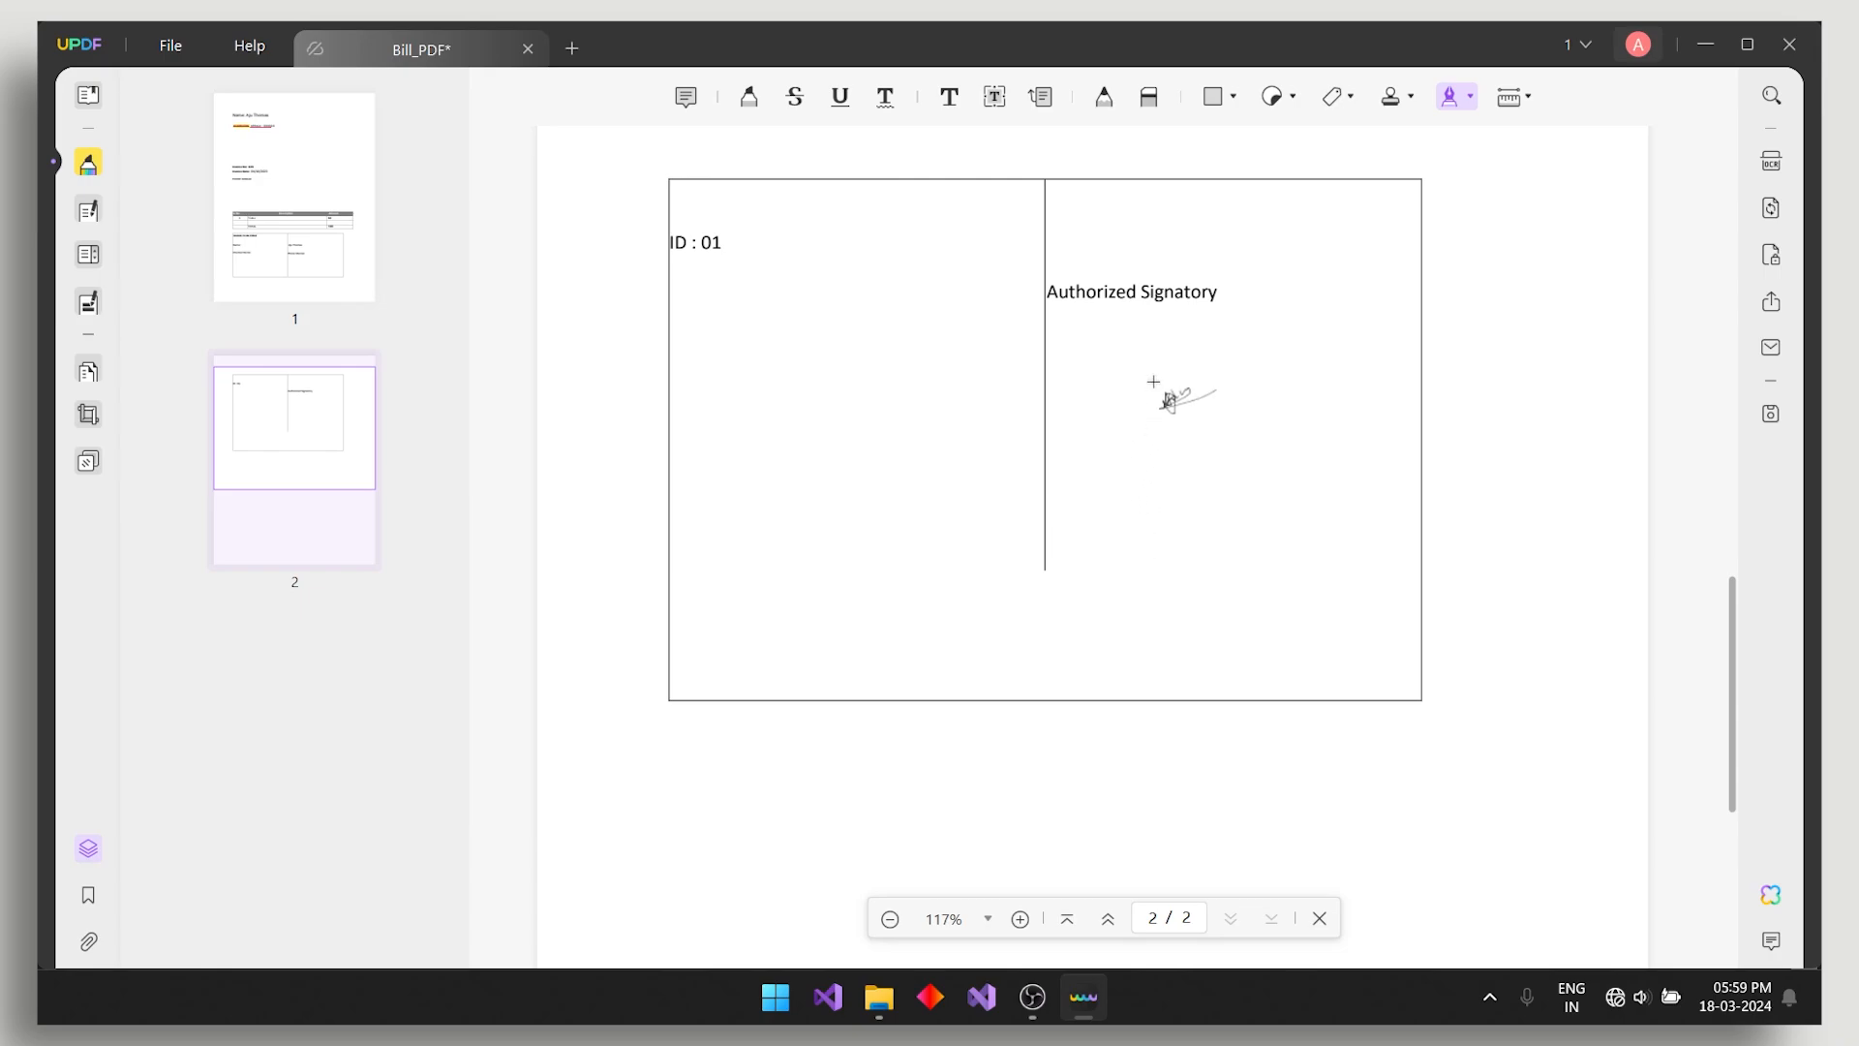
- Place the signature below Authorized Signatory on page 2 and enlarge it
{"action": "left_click", "coordinate": [1085, 313]}
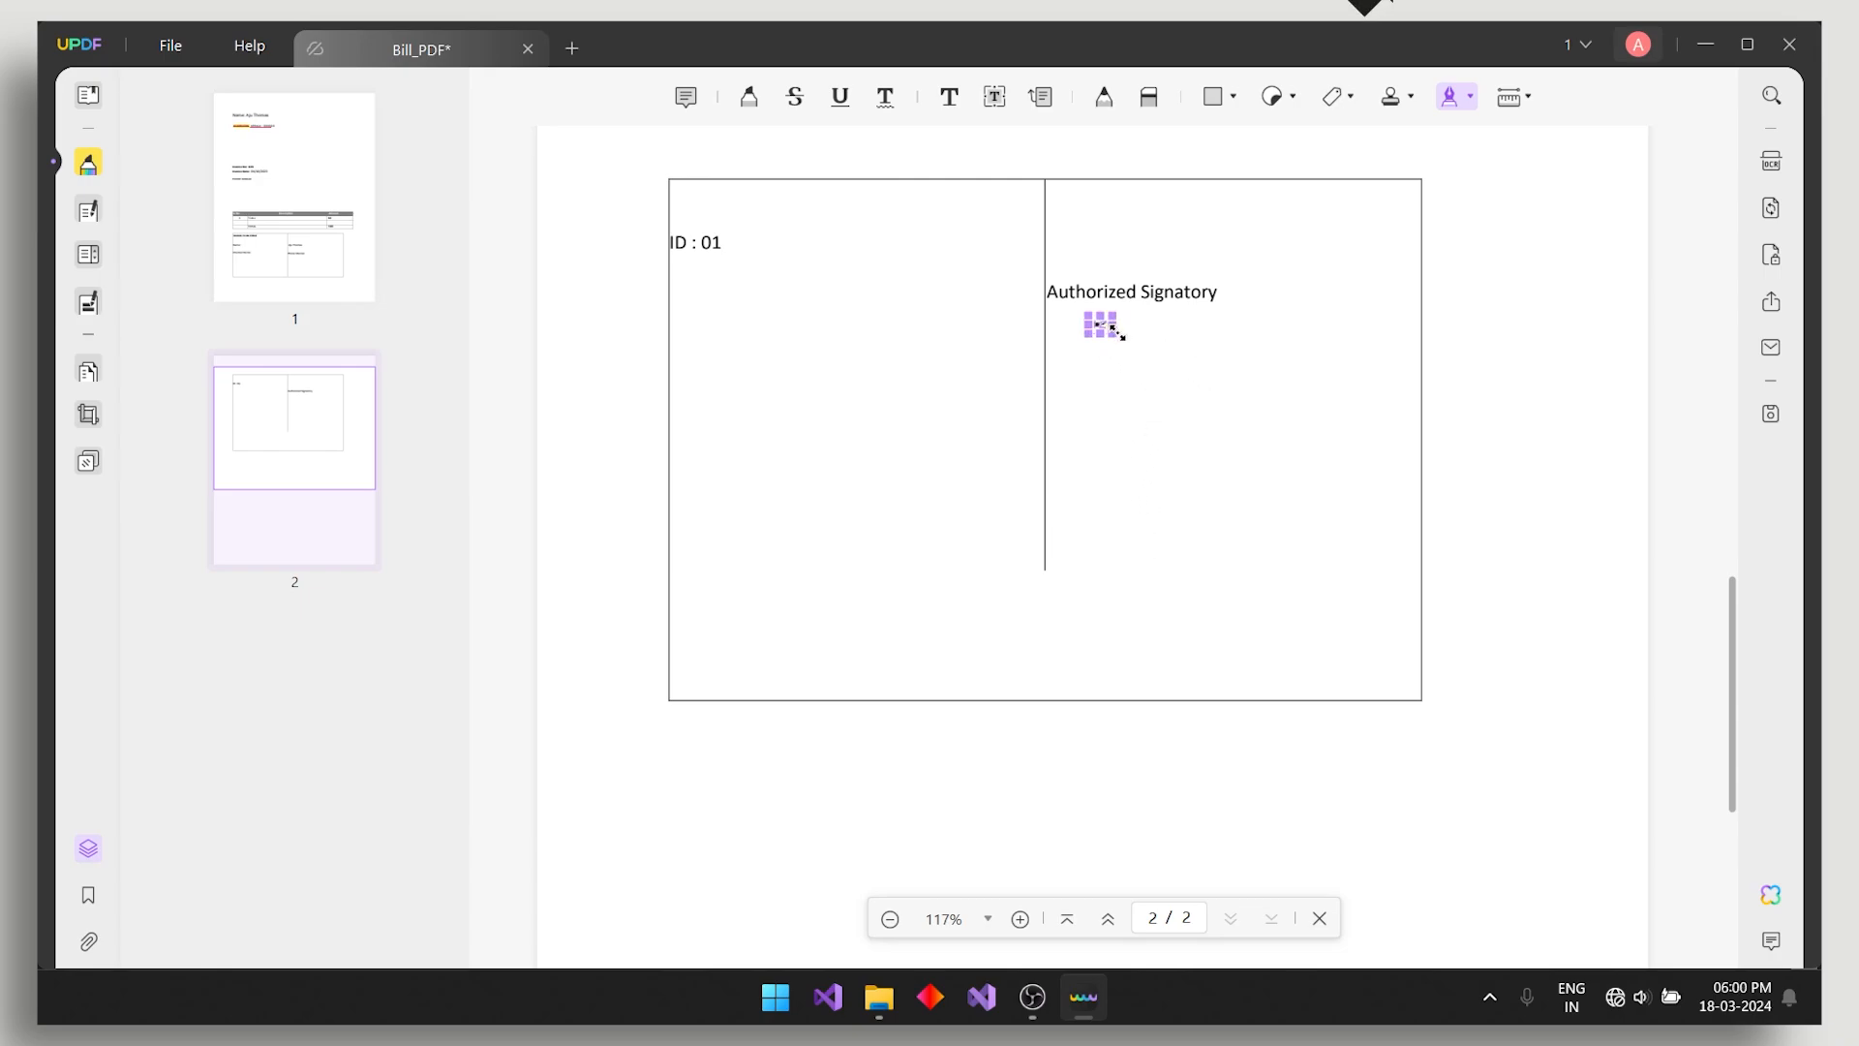
{"action": "left_click_drag", "start_coordinate": [1117, 333], "coordinate": [1175, 357]}
{"action": "left_click", "coordinate": [1224, 354]}
{"action": "left_click", "coordinate": [1101, 334]}
{"action": "left_click", "coordinate": [1209, 344]}
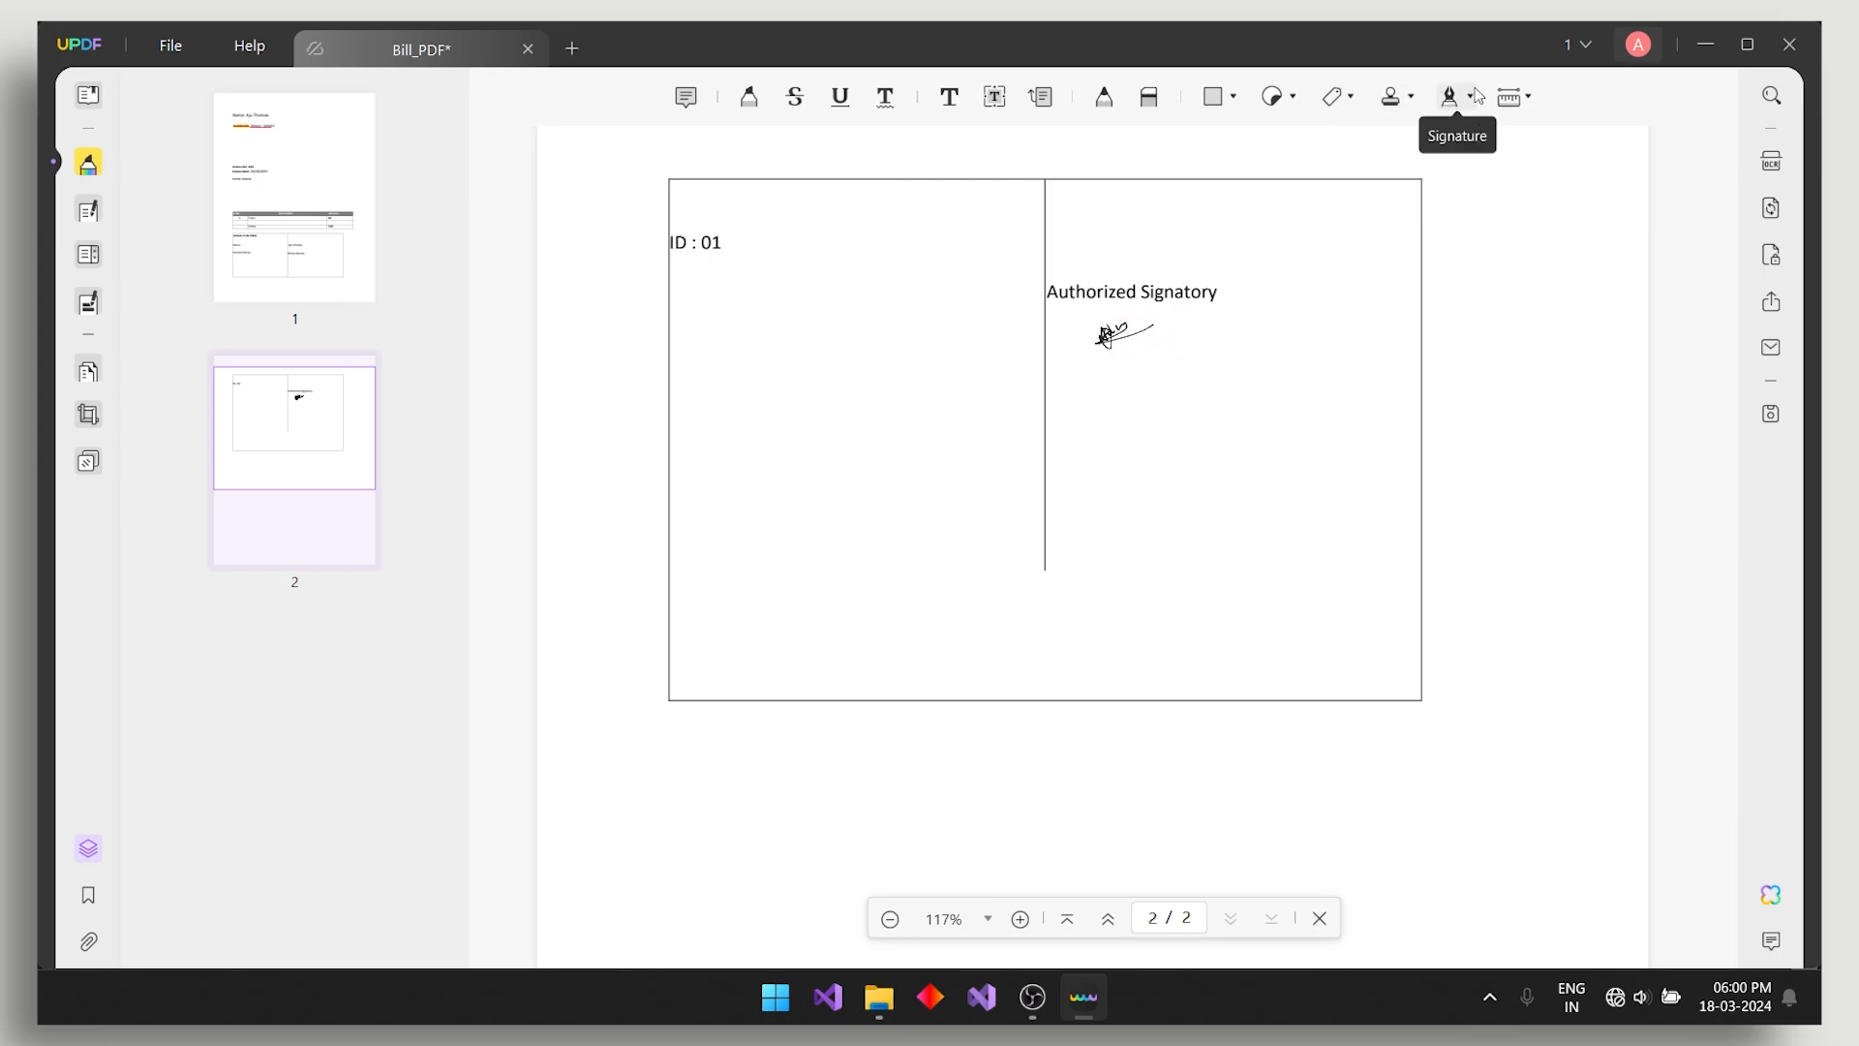
{"action": "scroll", "coordinate": [871, 374], "scroll_direction": "up", "scroll_amount": 5}
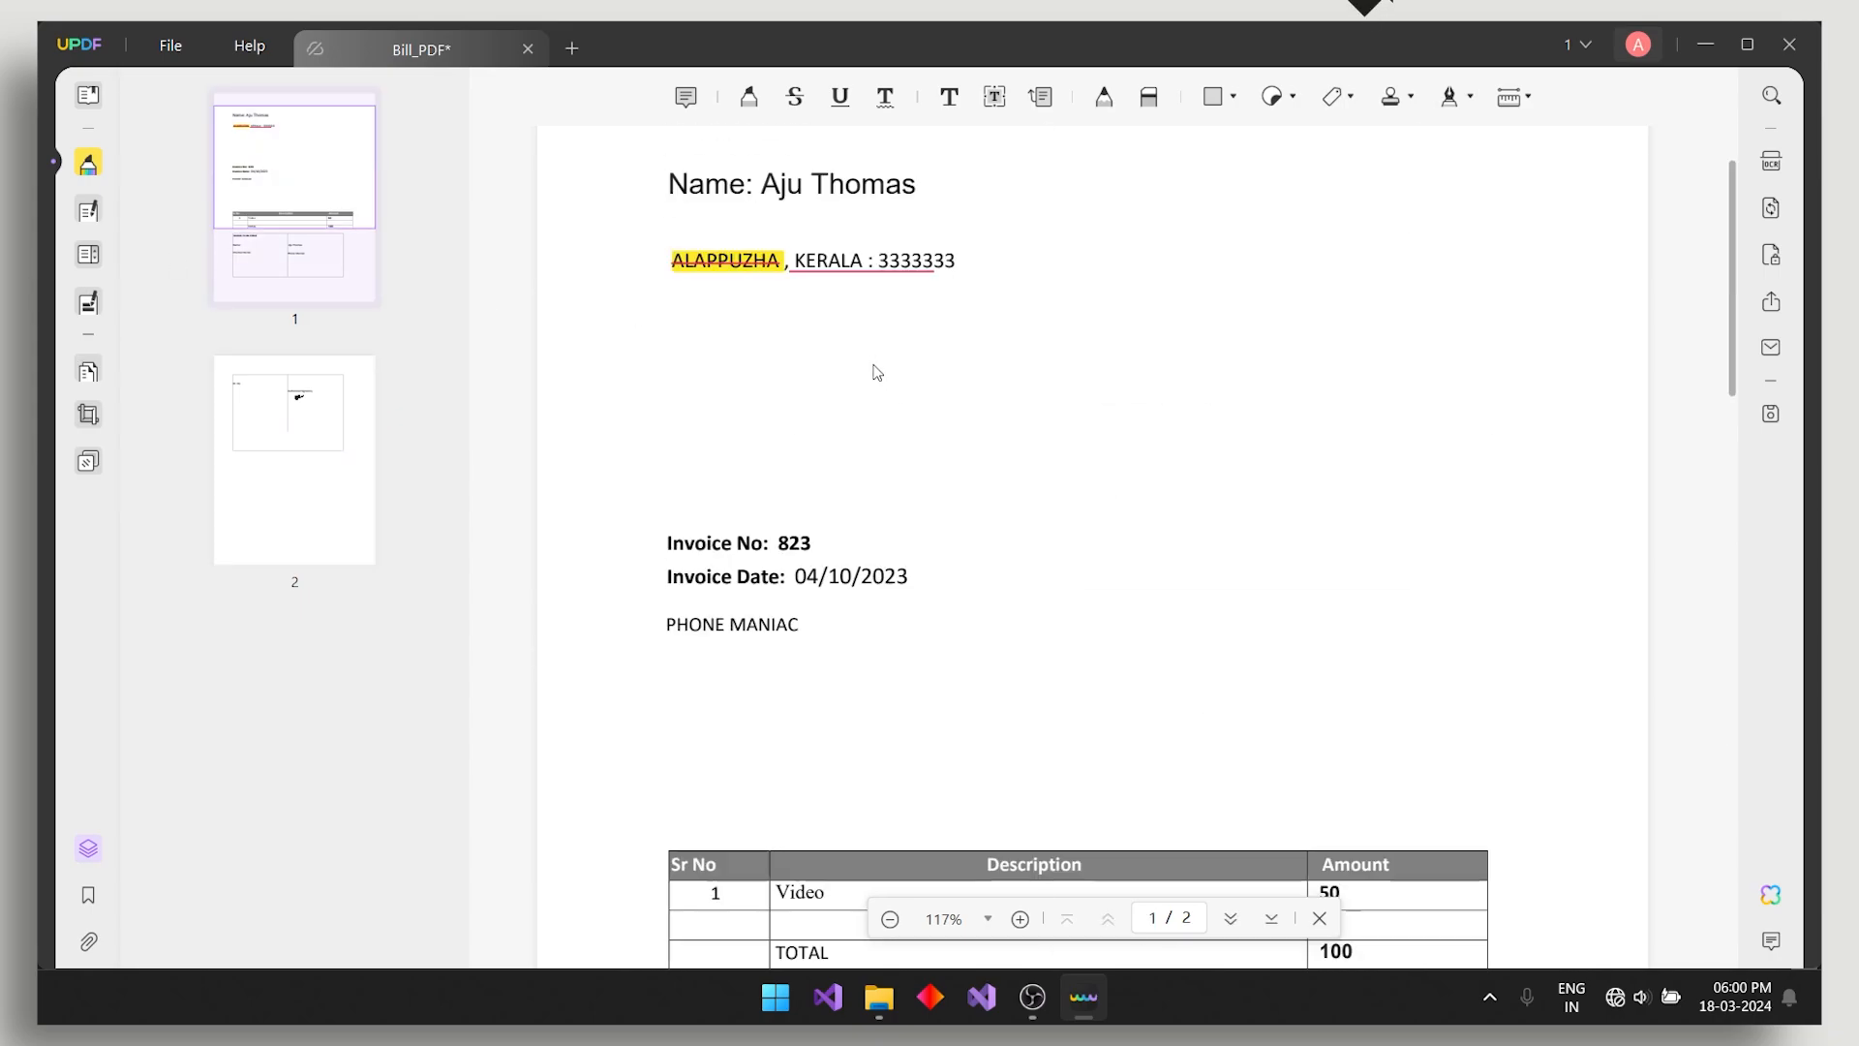
- Dismiss the ALAPPUZHA highlight options and select the name line as an editable text box
{"action": "left_click", "coordinate": [733, 379]}
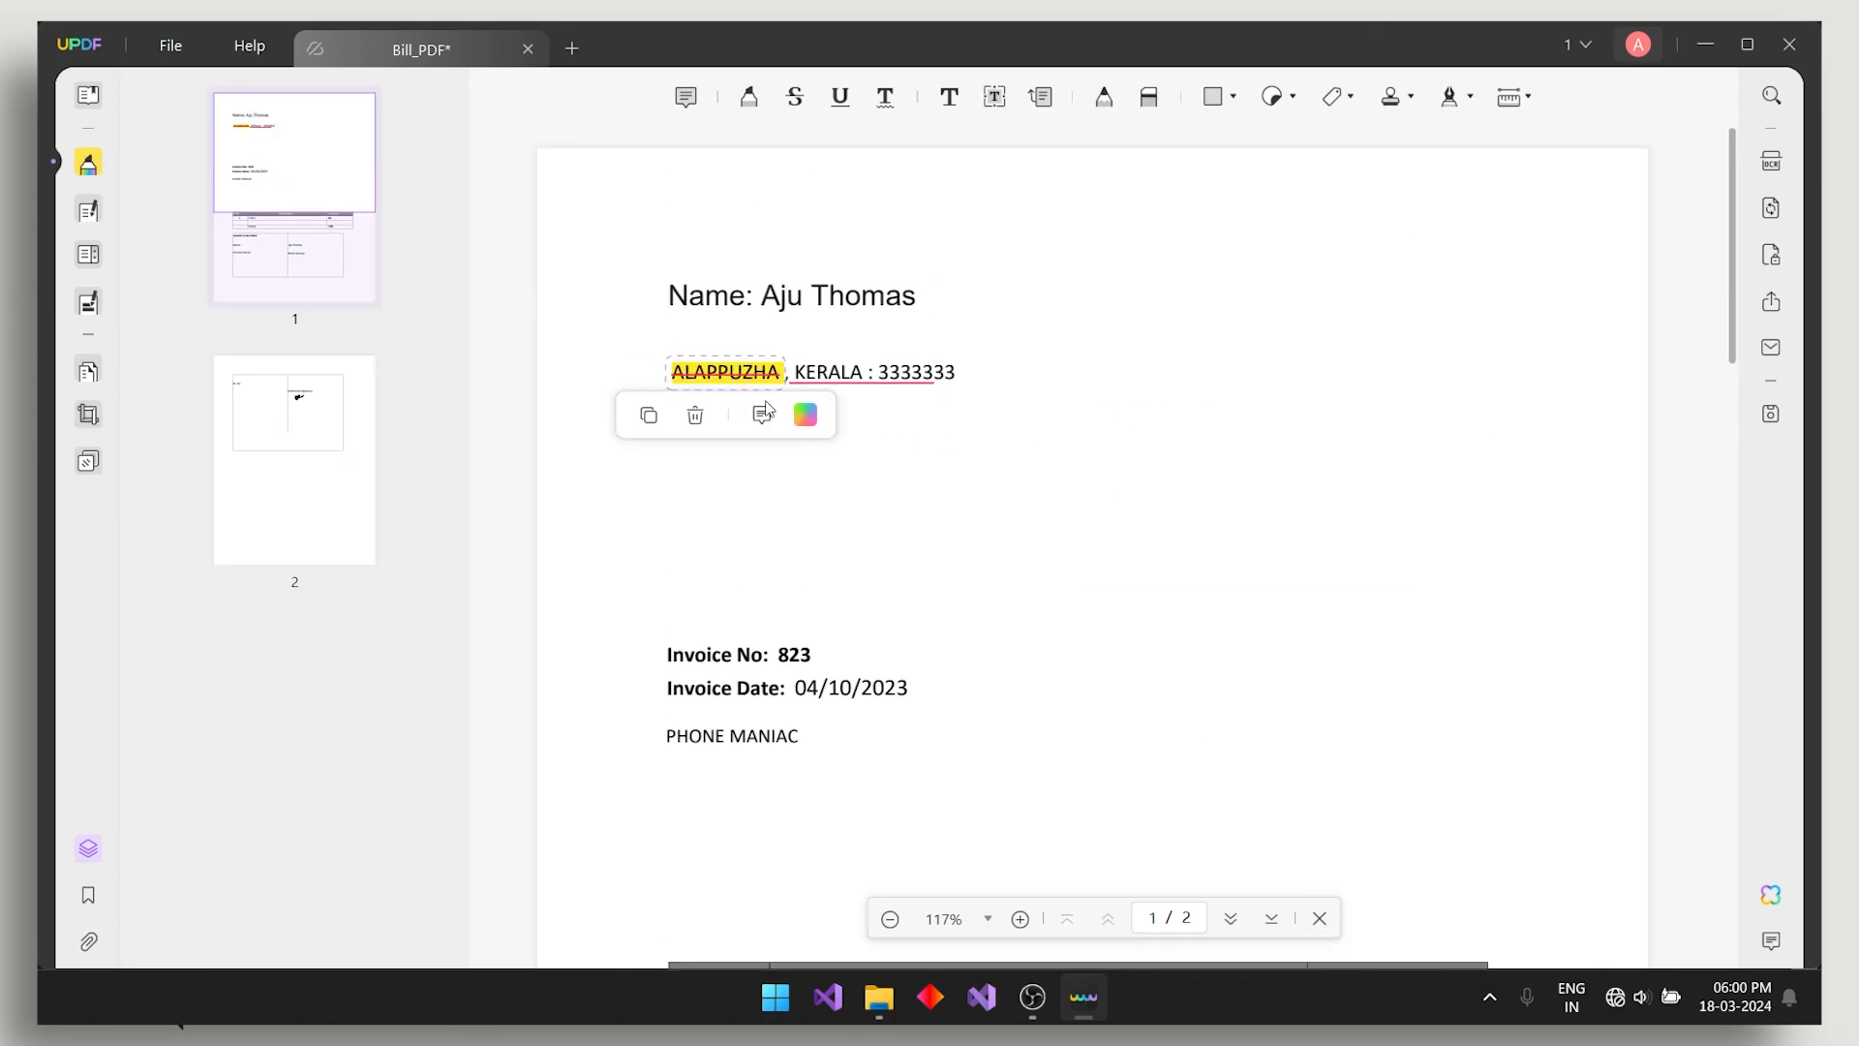
{"action": "left_click", "coordinate": [920, 557]}
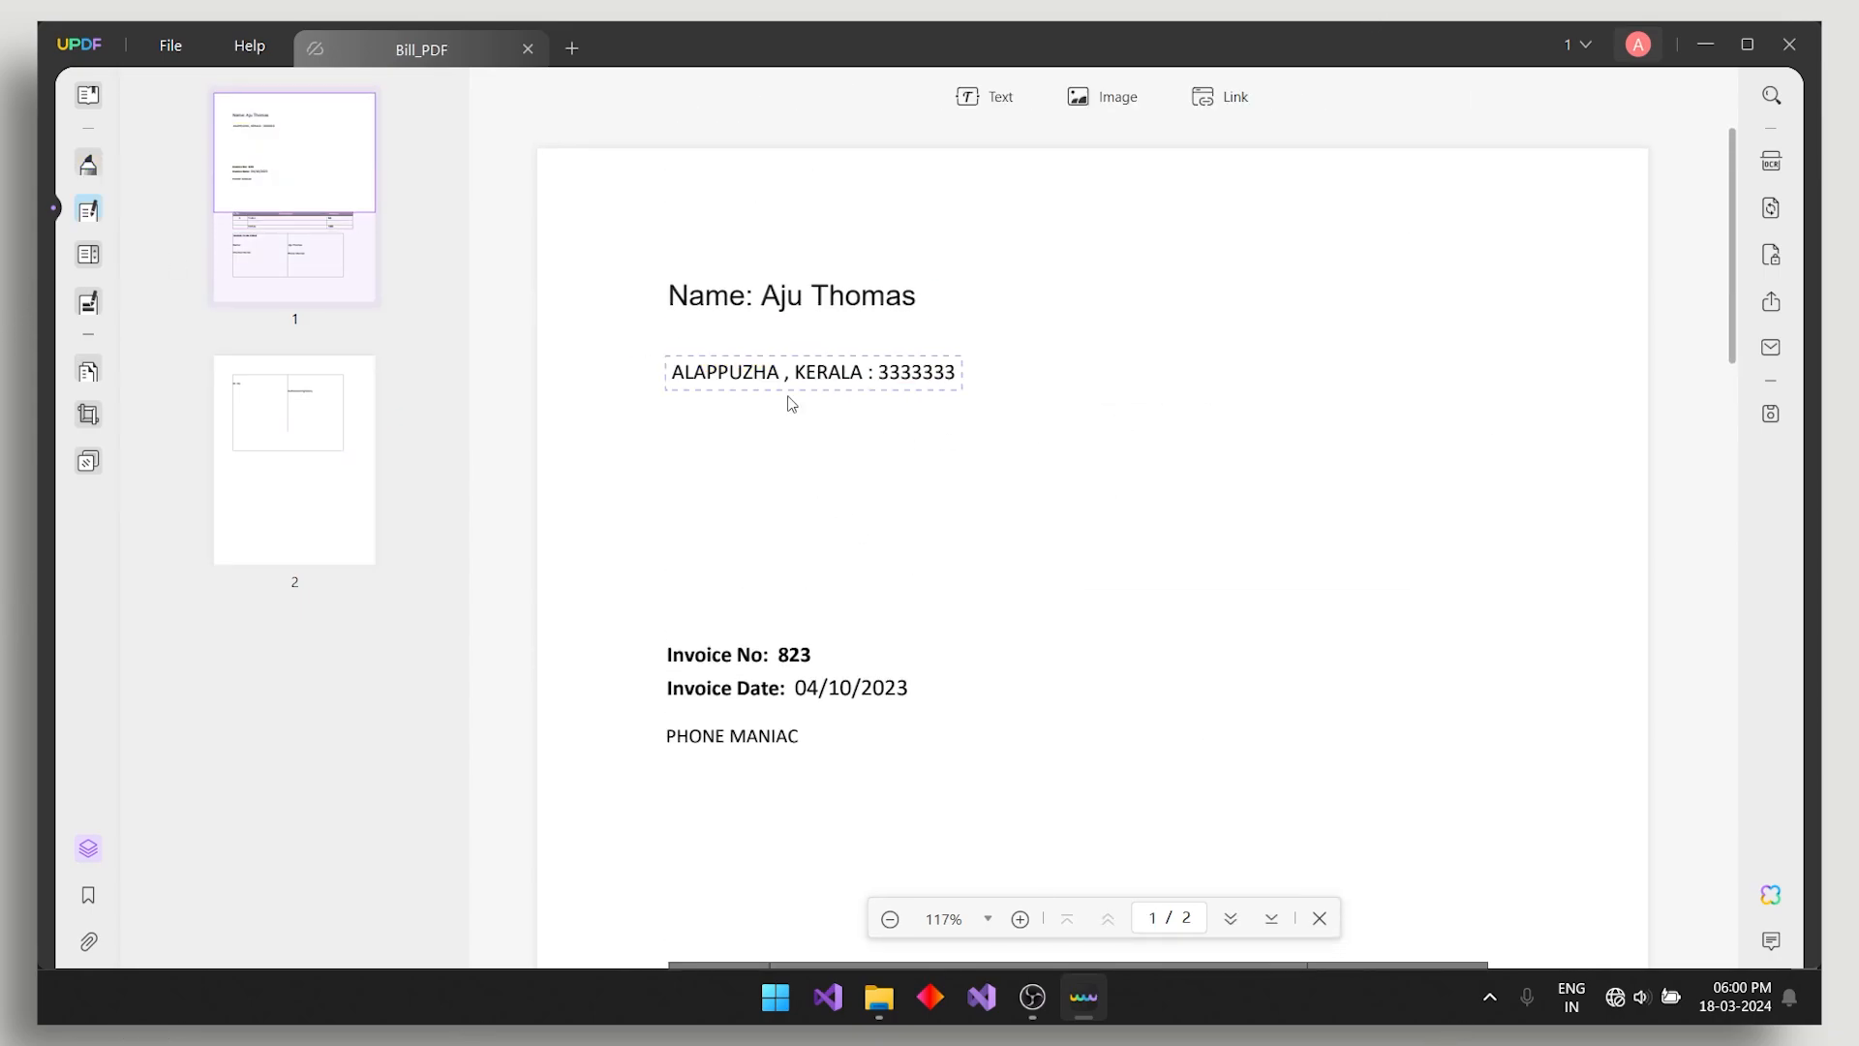
{"action": "left_click", "coordinate": [824, 309]}
{"action": "left_click", "coordinate": [1002, 461]}
- Activate the name and address text boxes and type 'u' into the name line
{"action": "left_click", "coordinate": [779, 296]}
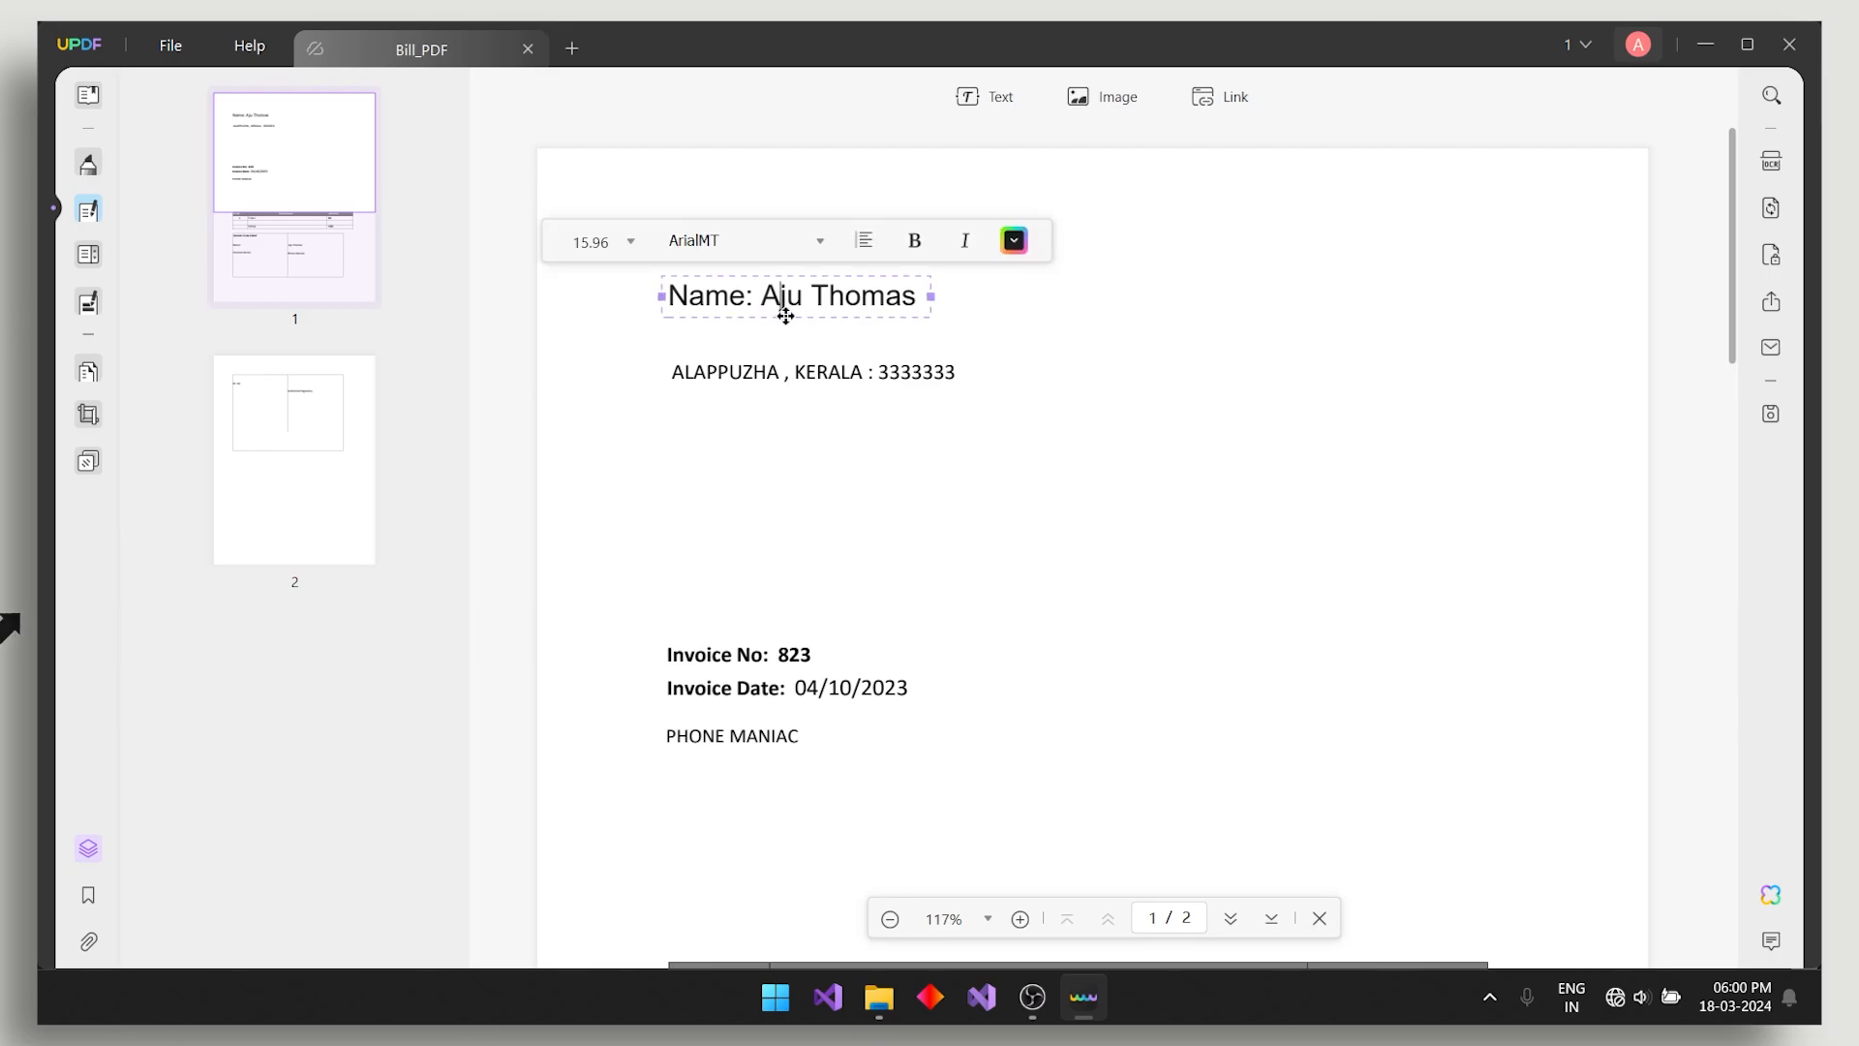
{"action": "left_click", "coordinate": [810, 371]}
{"action": "scroll", "coordinate": [850, 561], "scroll_direction": "down", "scroll_amount": 9}
{"action": "scroll", "coordinate": [1116, 599], "scroll_direction": "up", "scroll_amount": 9}
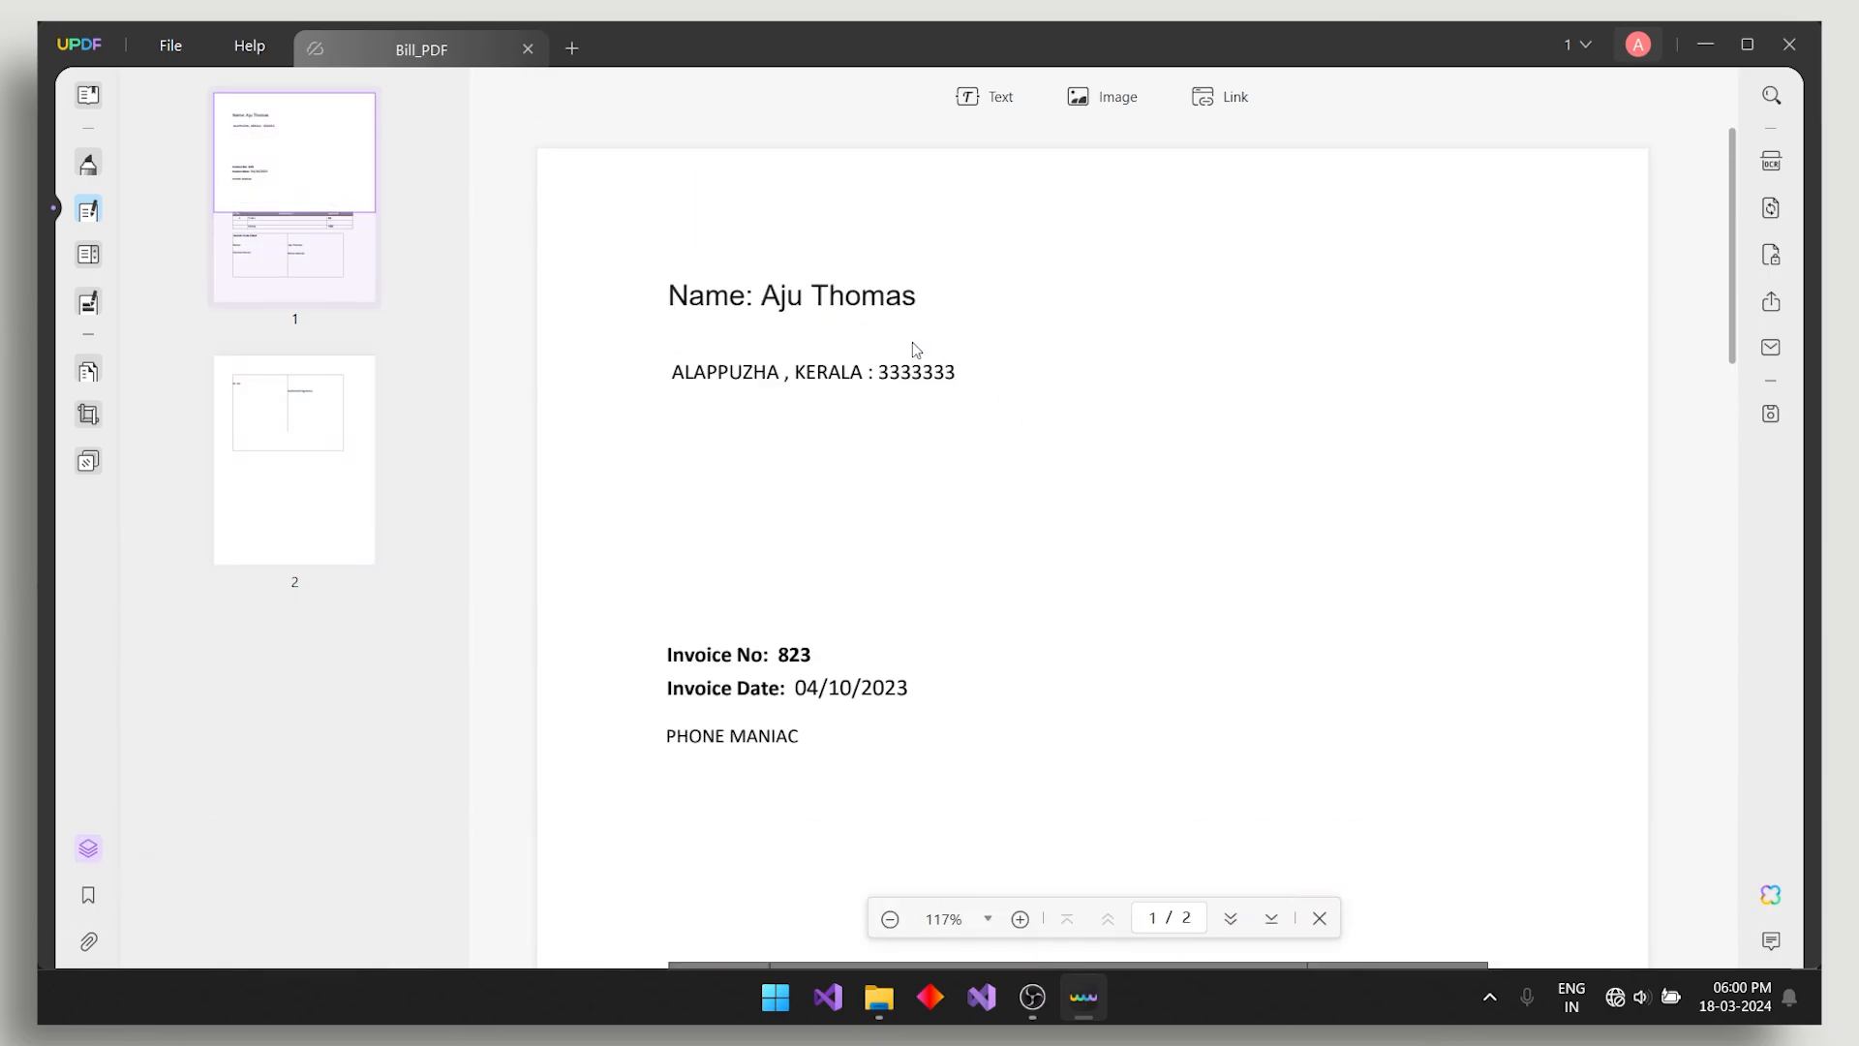
{"action": "left_click", "coordinate": [789, 296]}
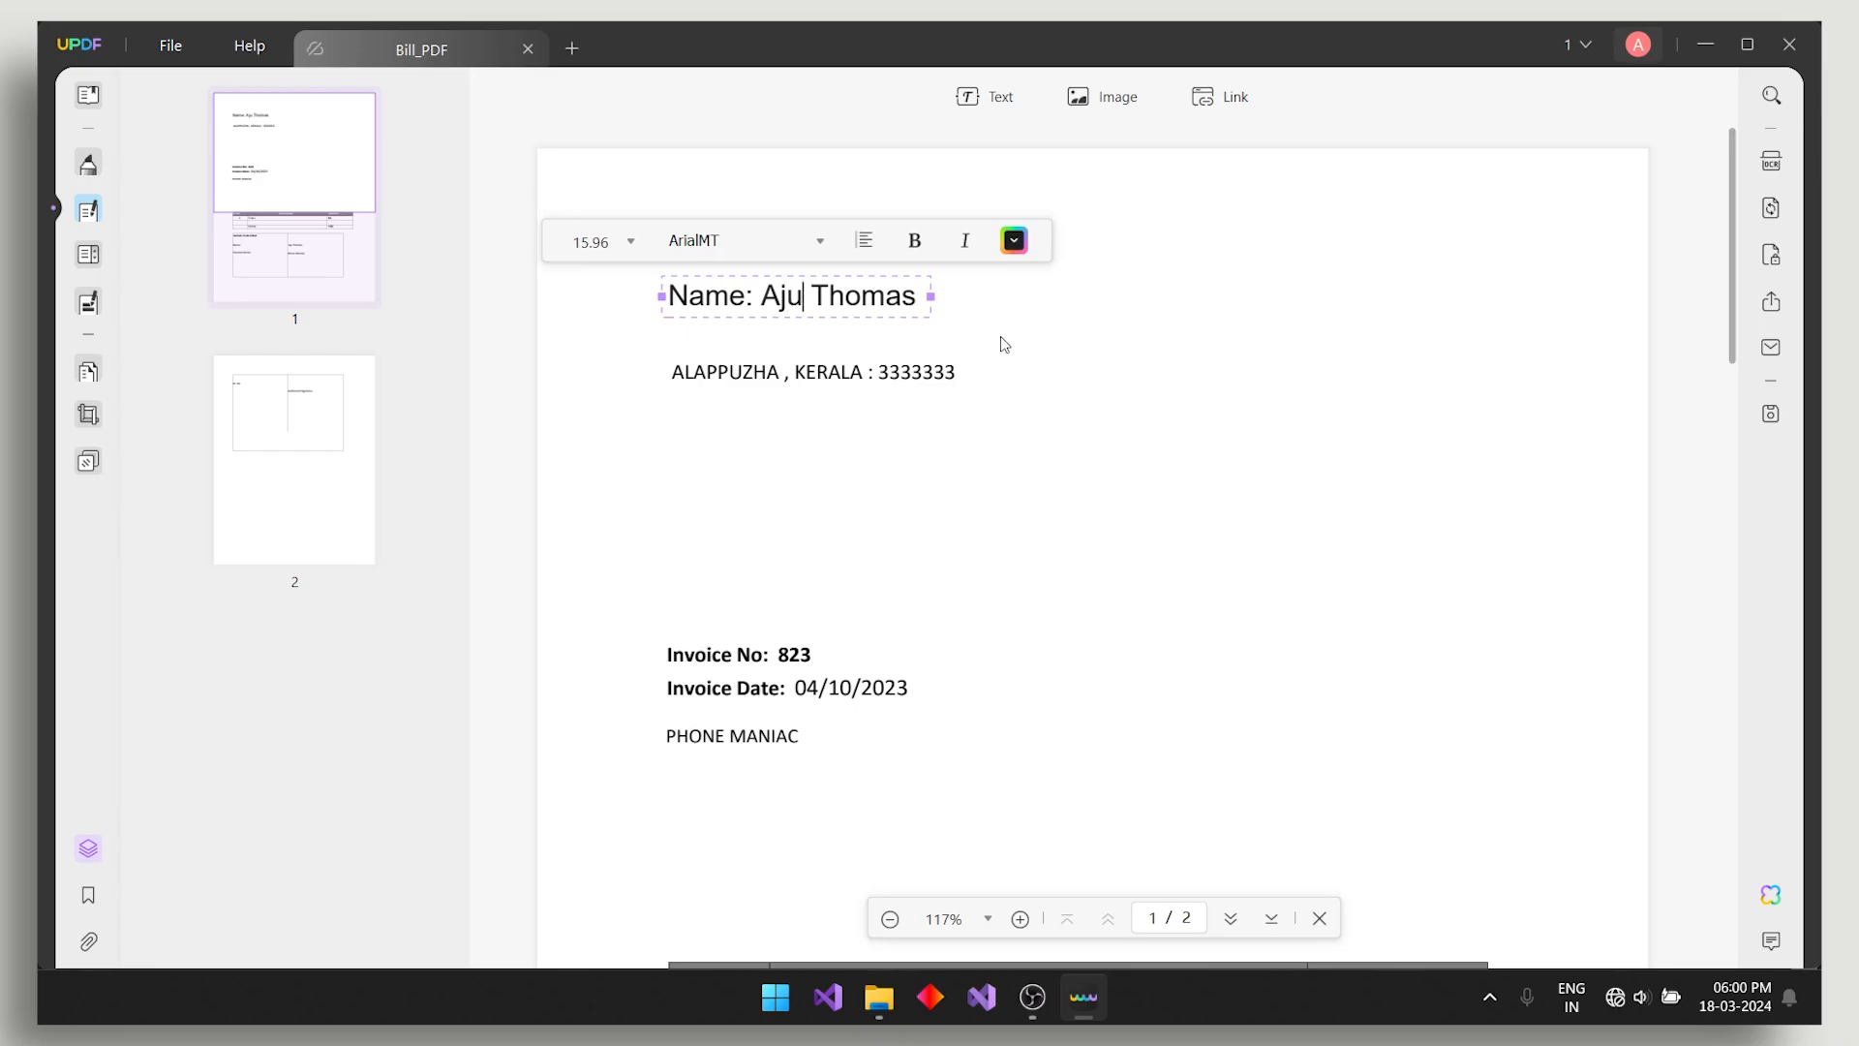
{"action": "type", "text": "u"}
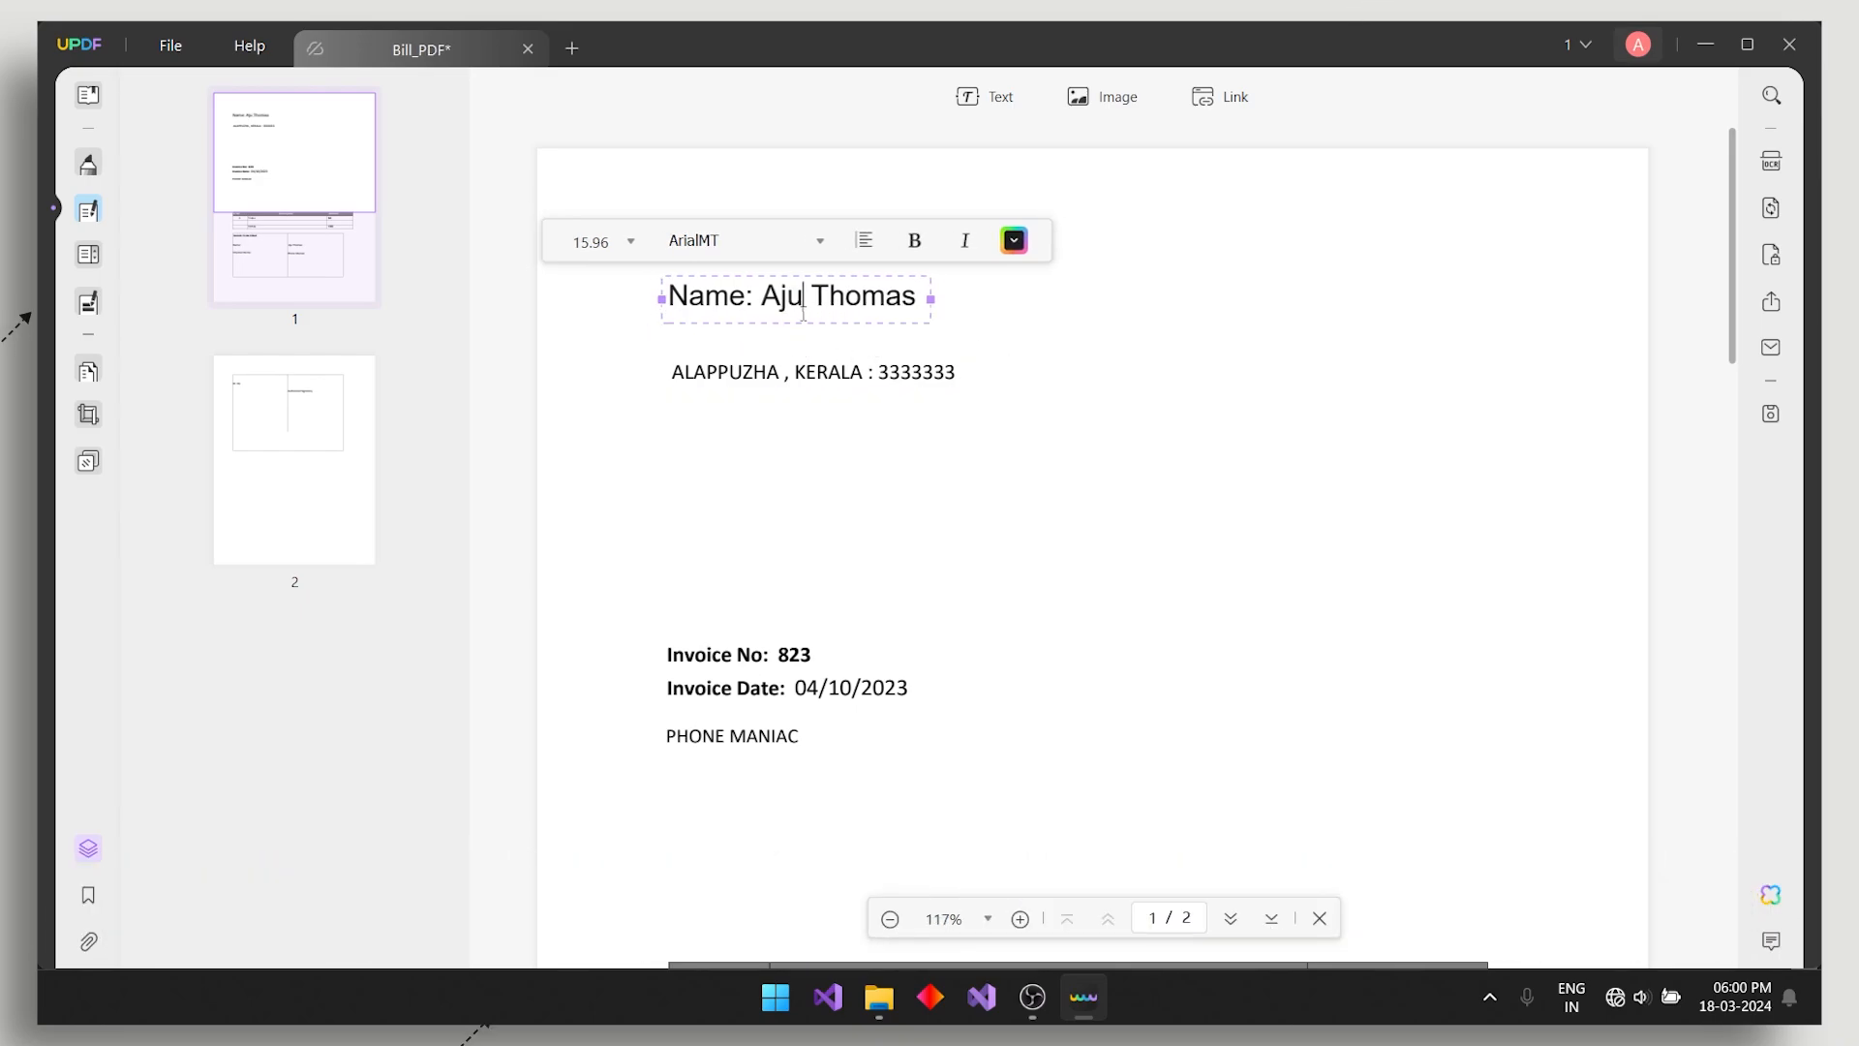
{"action": "scroll", "coordinate": [858, 494], "scroll_direction": "down", "scroll_amount": 3}
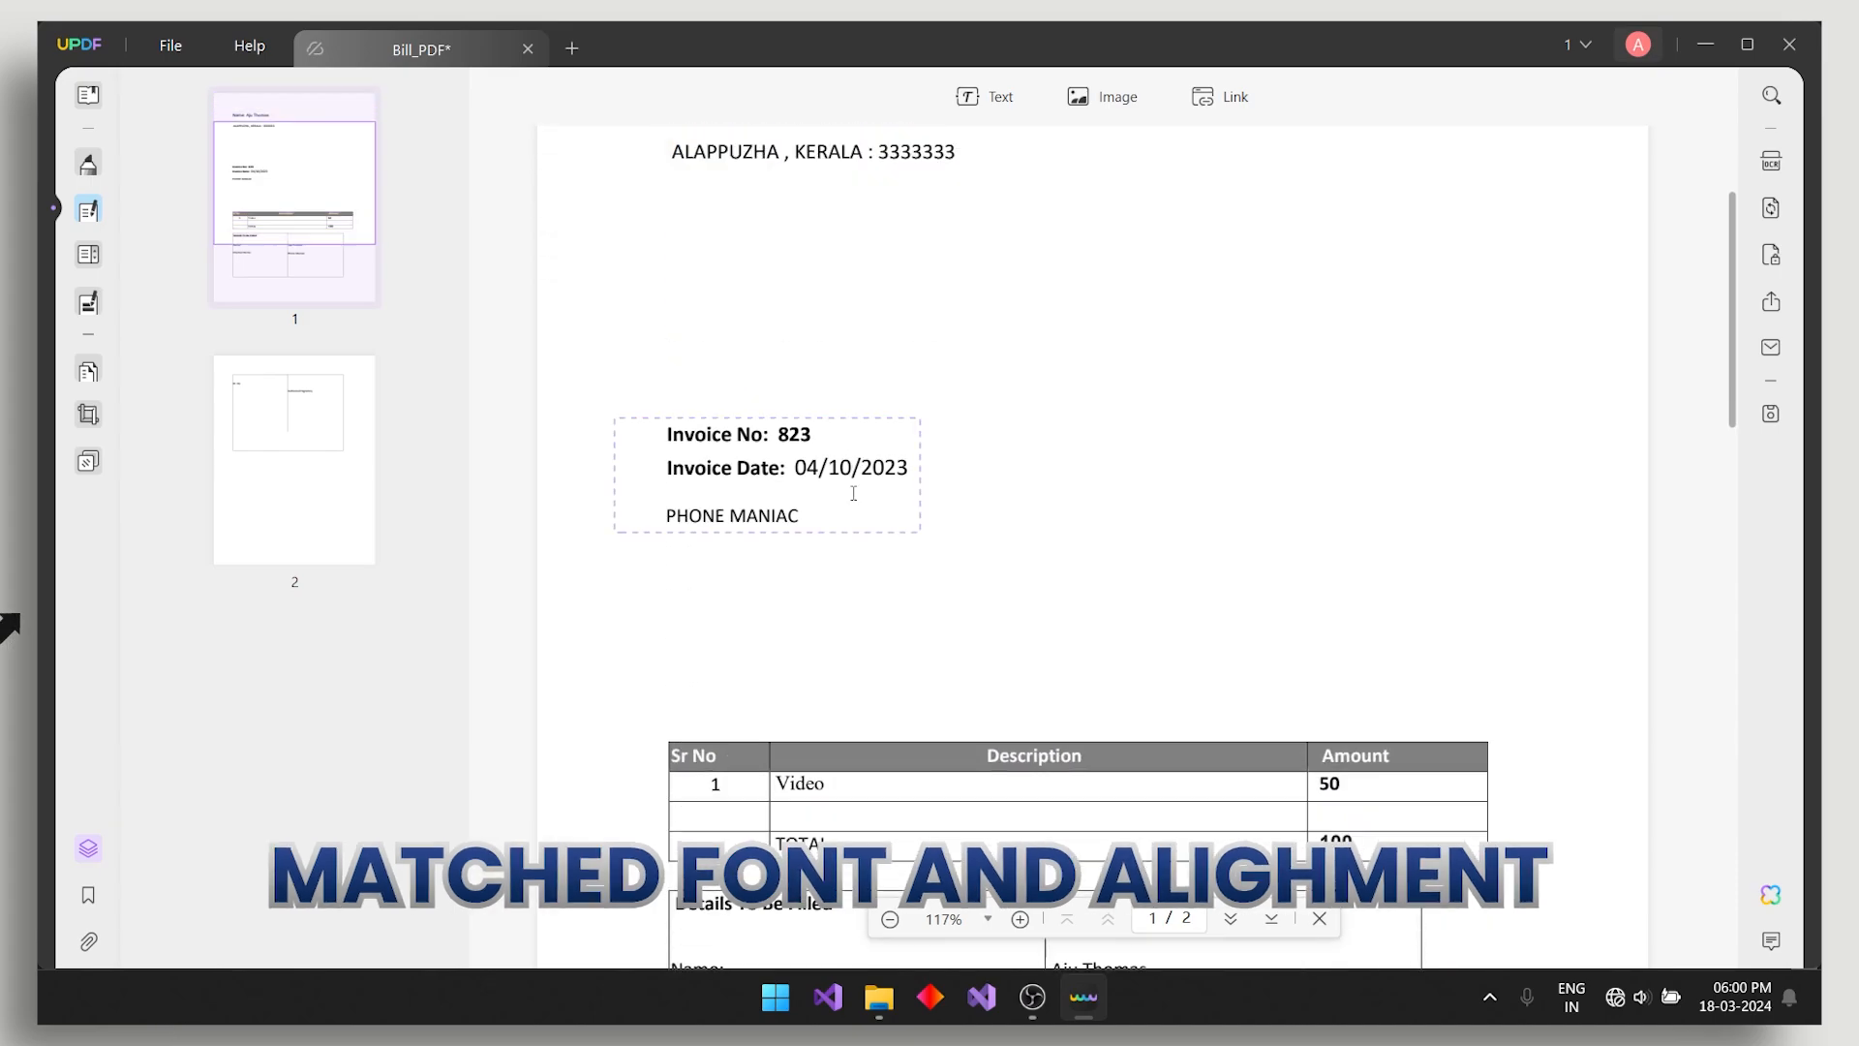
{"action": "left_click", "coordinate": [791, 432]}
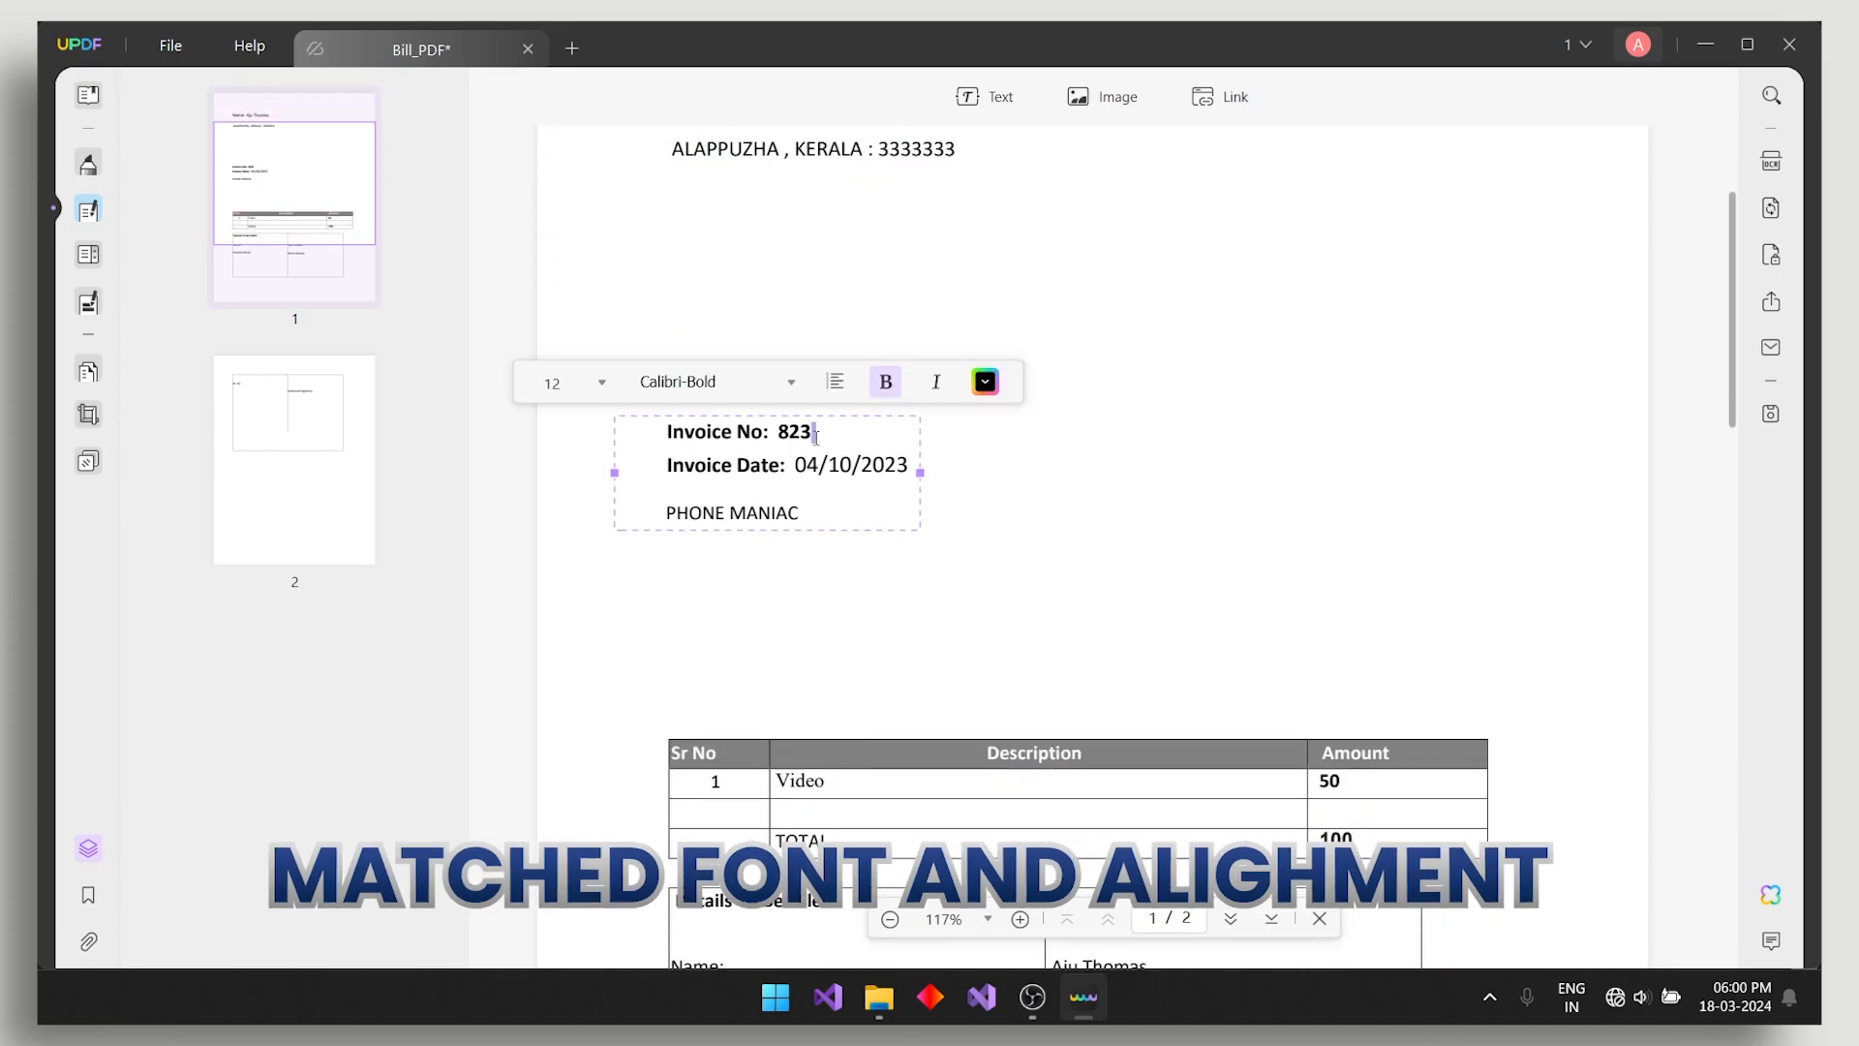
{"action": "key", "text": "BackSpace"}
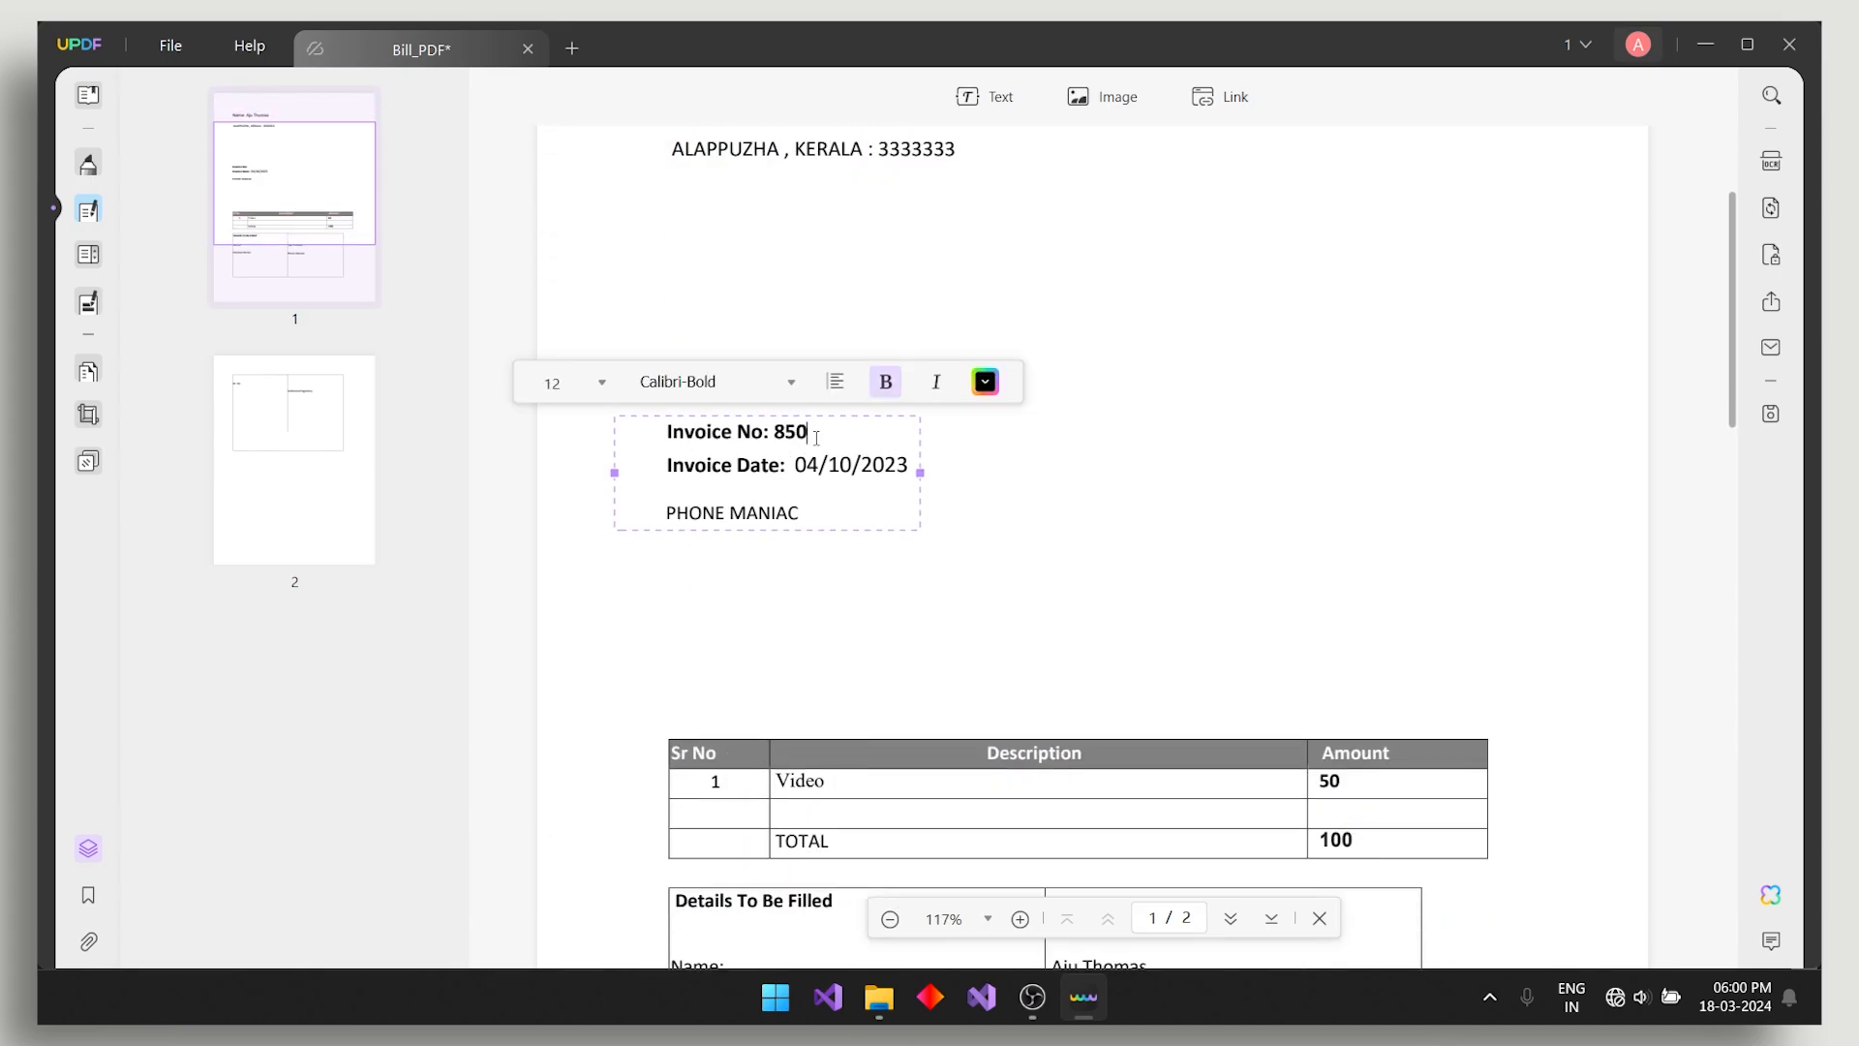
{"action": "scroll", "coordinate": [1280, 679], "scroll_direction": "down", "scroll_amount": 5}
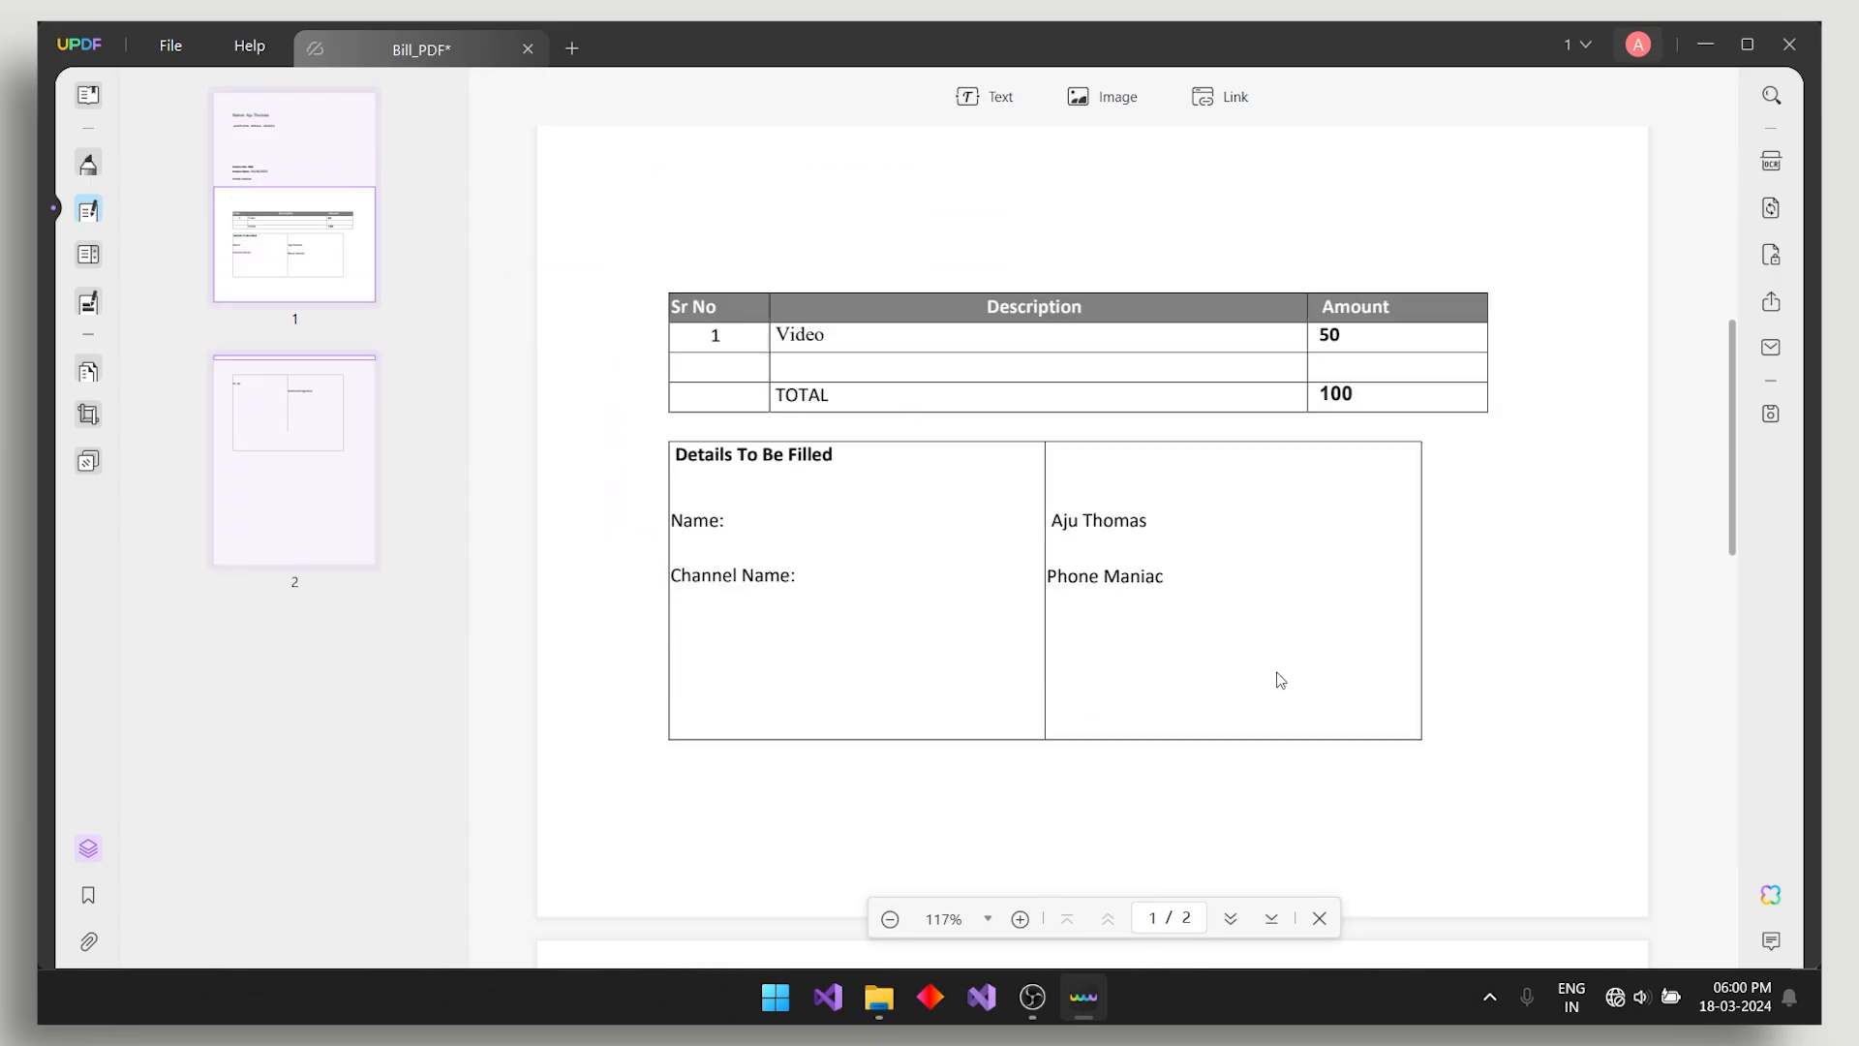
{"action": "scroll", "coordinate": [1087, 656], "scroll_direction": "up", "scroll_amount": 5}
{"action": "scroll", "coordinate": [753, 527], "scroll_direction": "down", "scroll_amount": 5}
{"action": "left_click", "coordinate": [801, 337]}
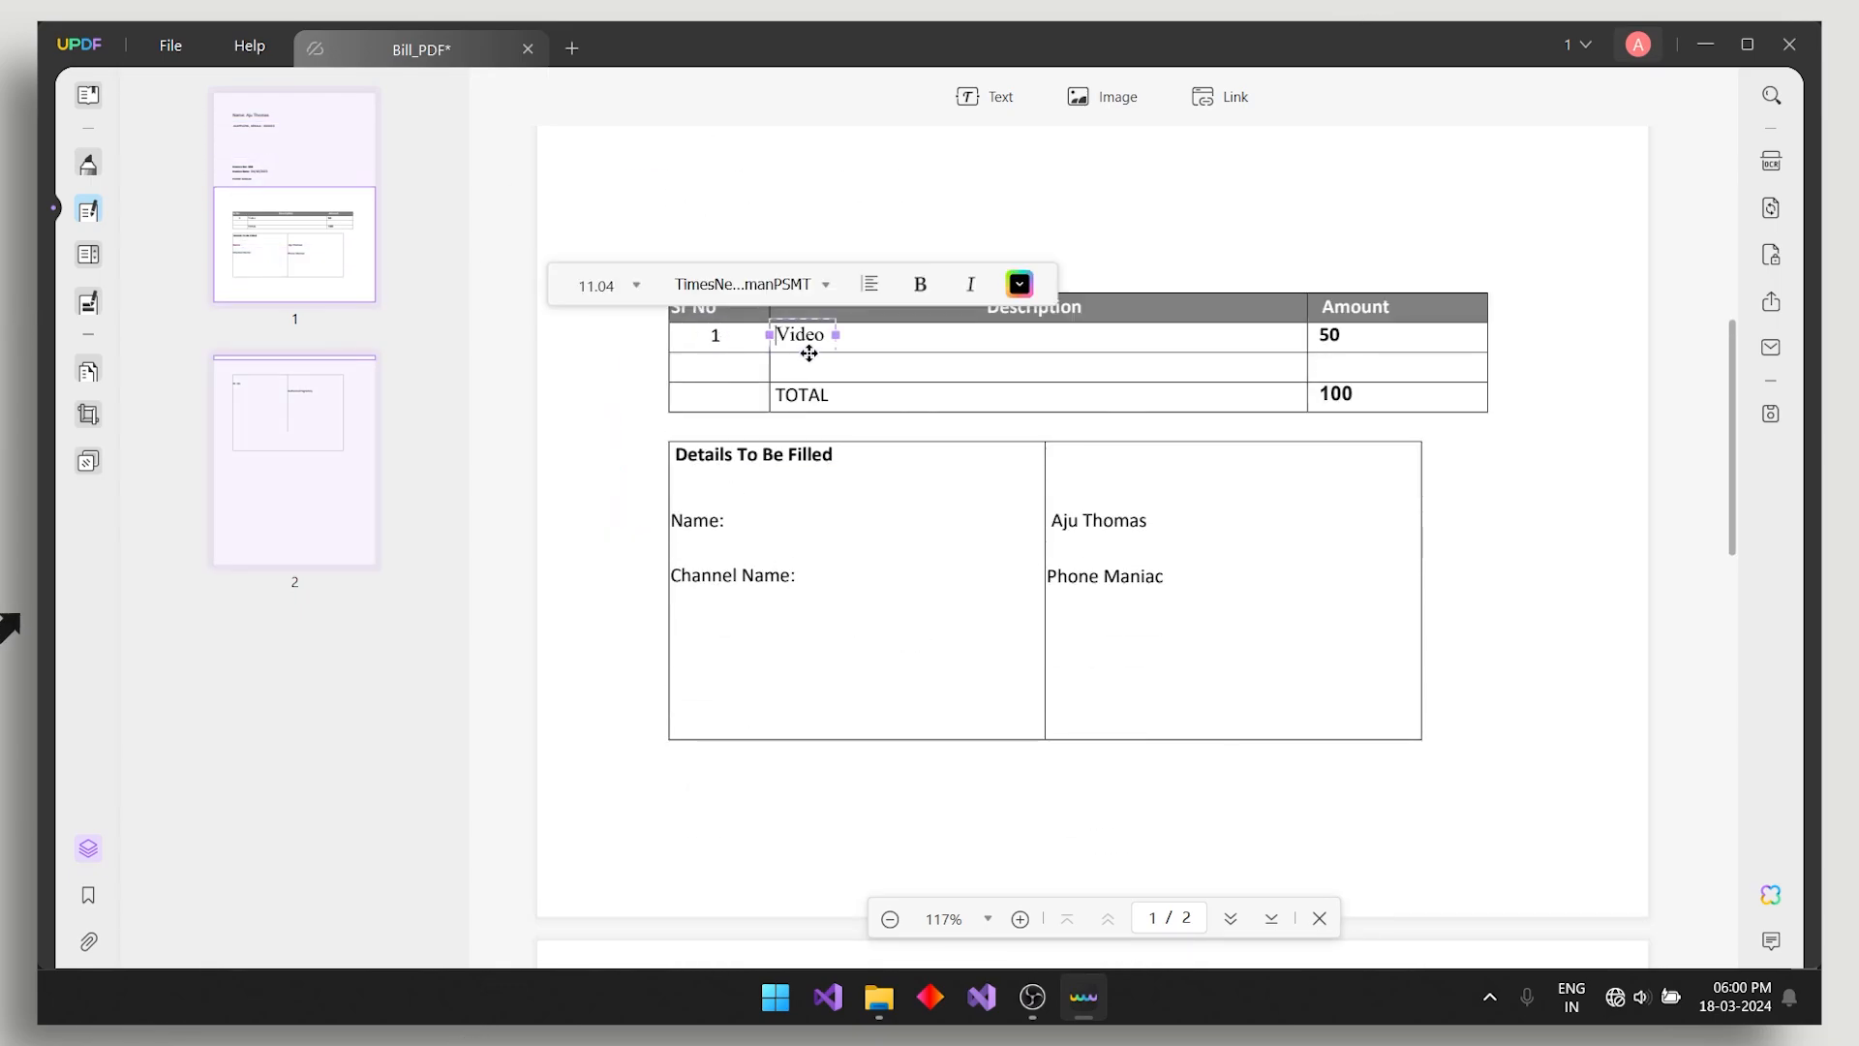
{"action": "left_click", "coordinate": [802, 411]}
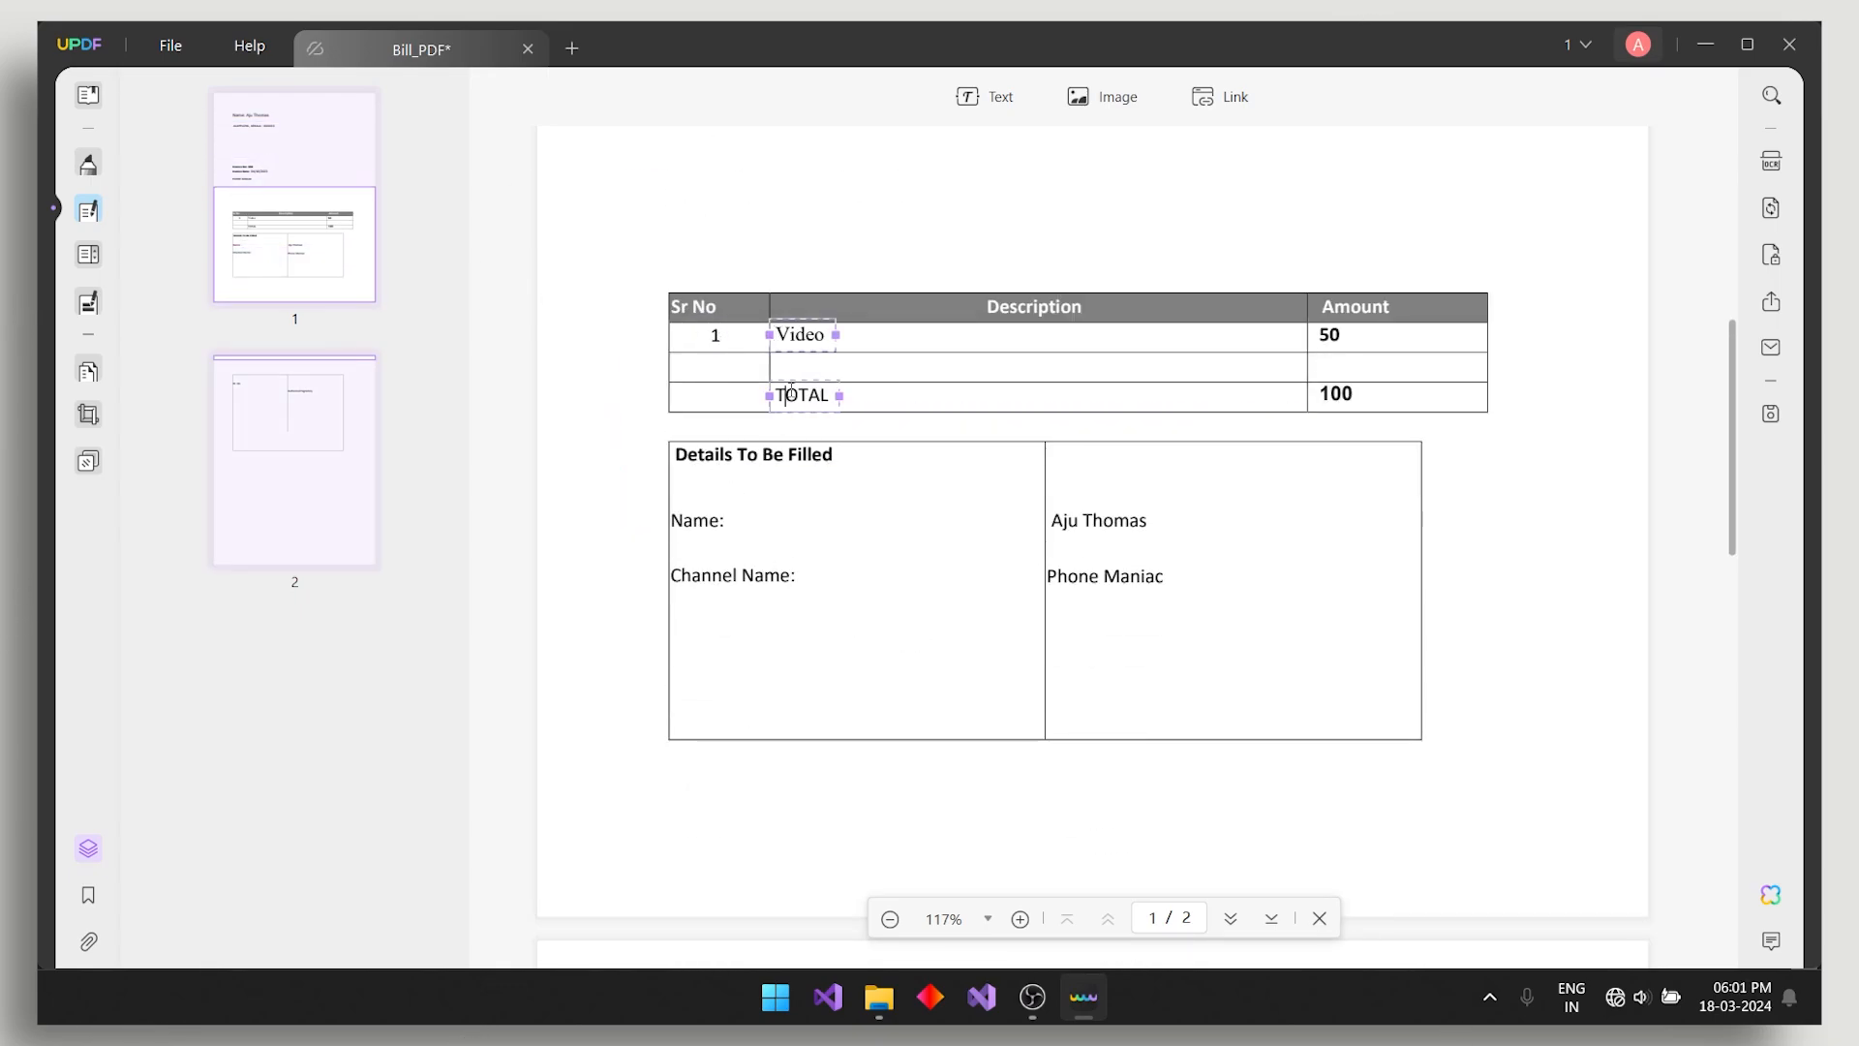
{"action": "left_click", "coordinate": [1334, 398]}
{"action": "scroll", "coordinate": [1086, 560], "scroll_direction": "down", "scroll_amount": 5}
{"action": "left_click", "coordinate": [696, 579]}
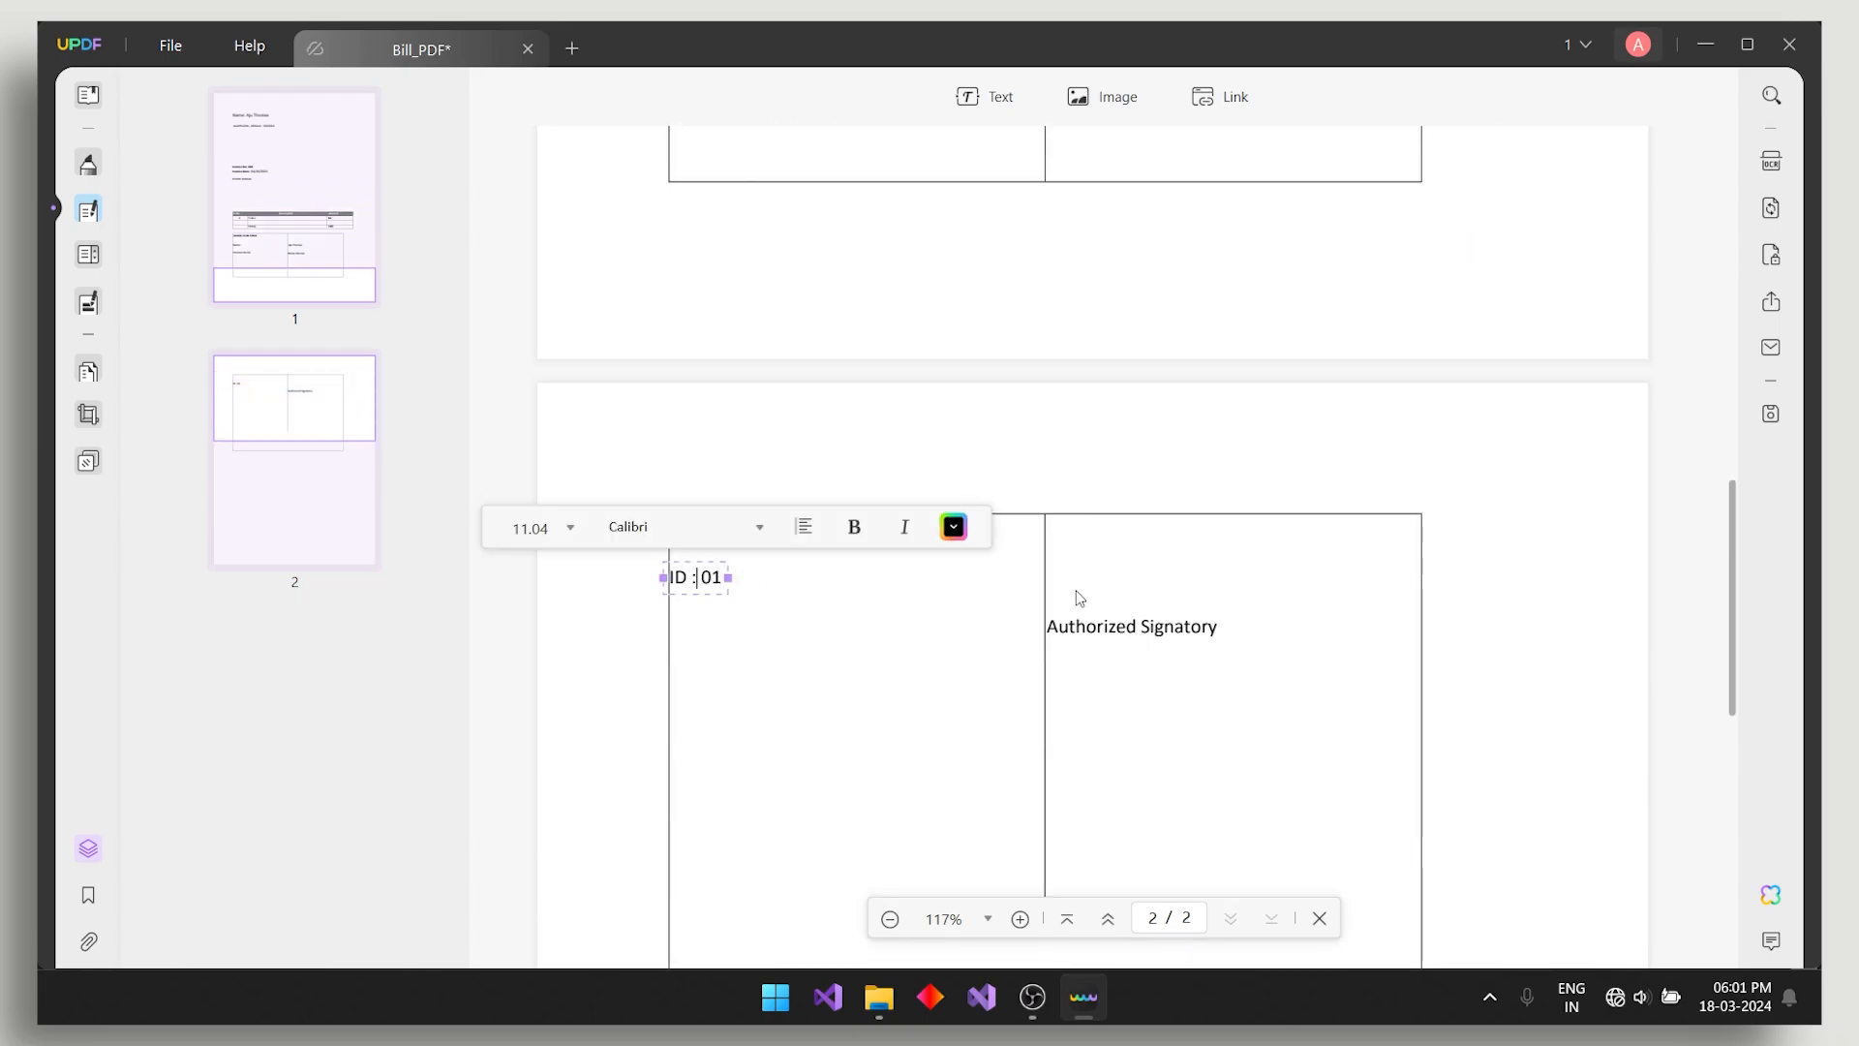
{"action": "left_click", "coordinate": [1076, 621]}
{"action": "scroll", "coordinate": [1153, 353], "scroll_direction": "up", "scroll_amount": 10}
{"action": "scroll", "coordinate": [956, 465], "scroll_direction": "down", "scroll_amount": 6}
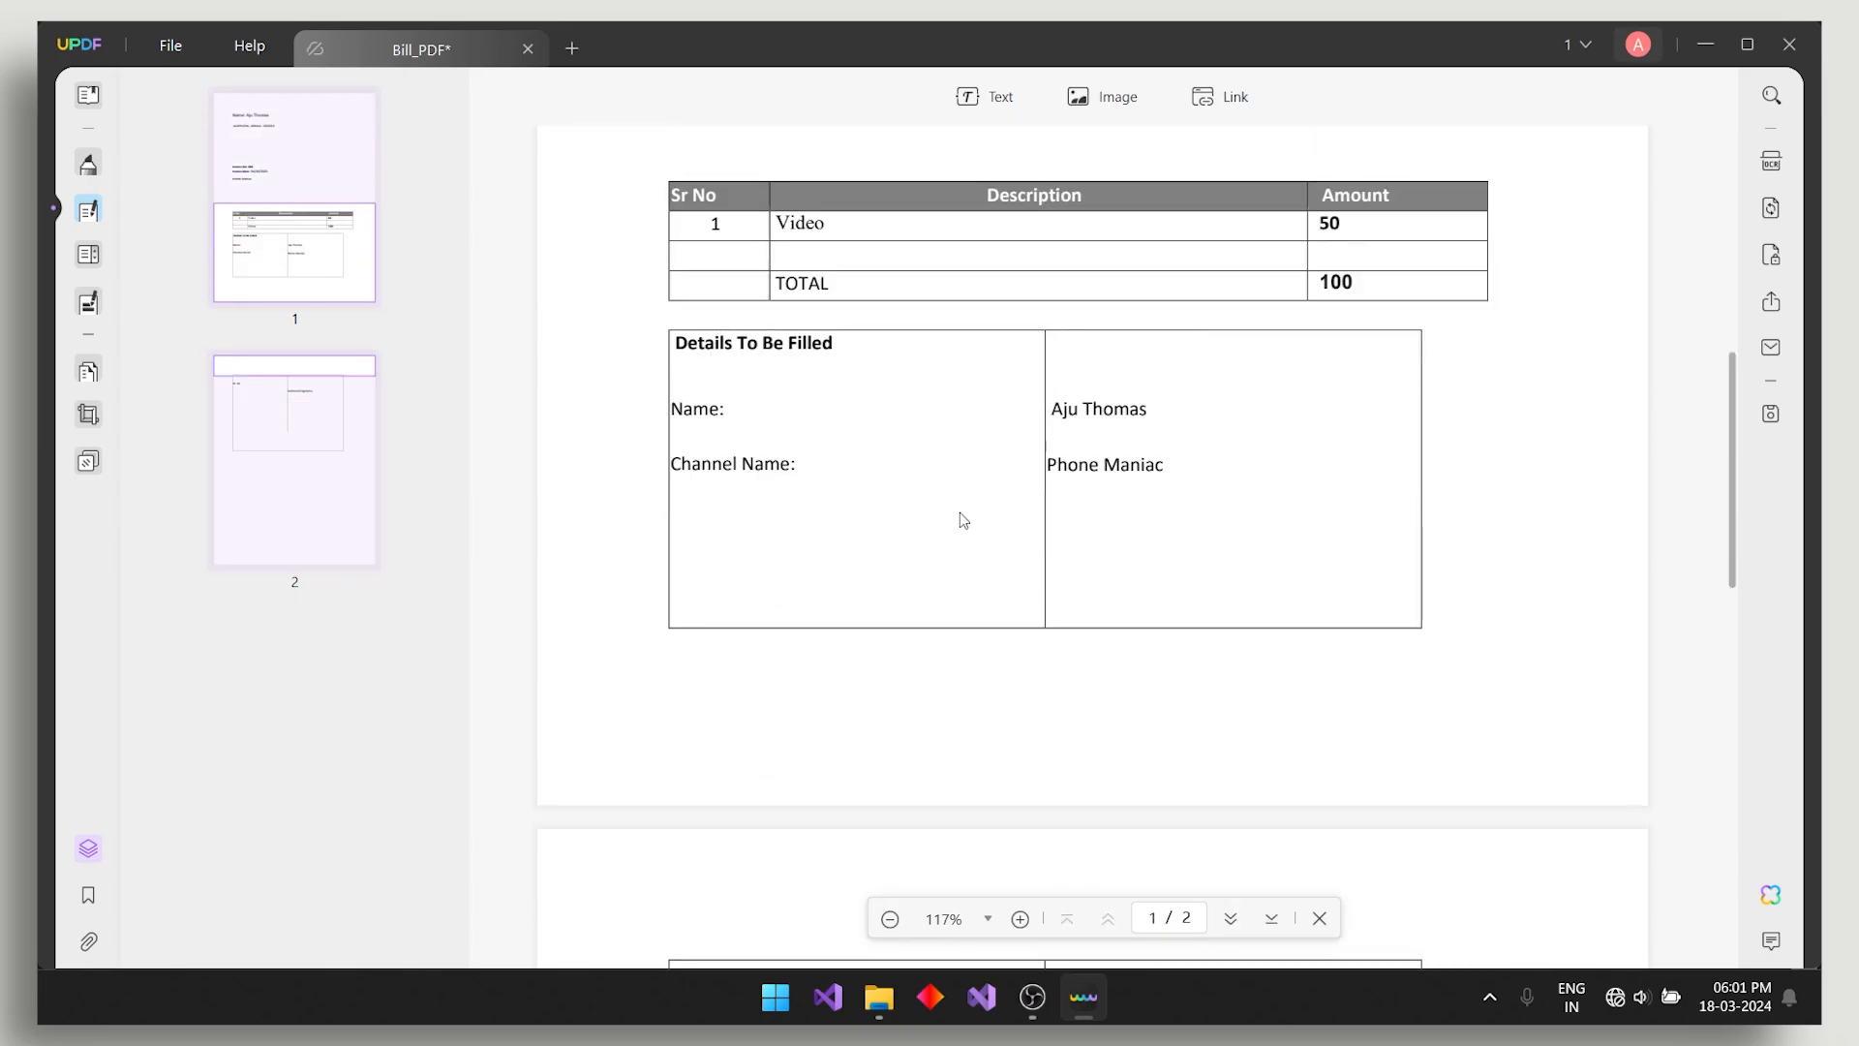
{"action": "left_click", "coordinate": [799, 347]}
{"action": "left_click_drag", "start_coordinate": [738, 344], "coordinate": [799, 344]}
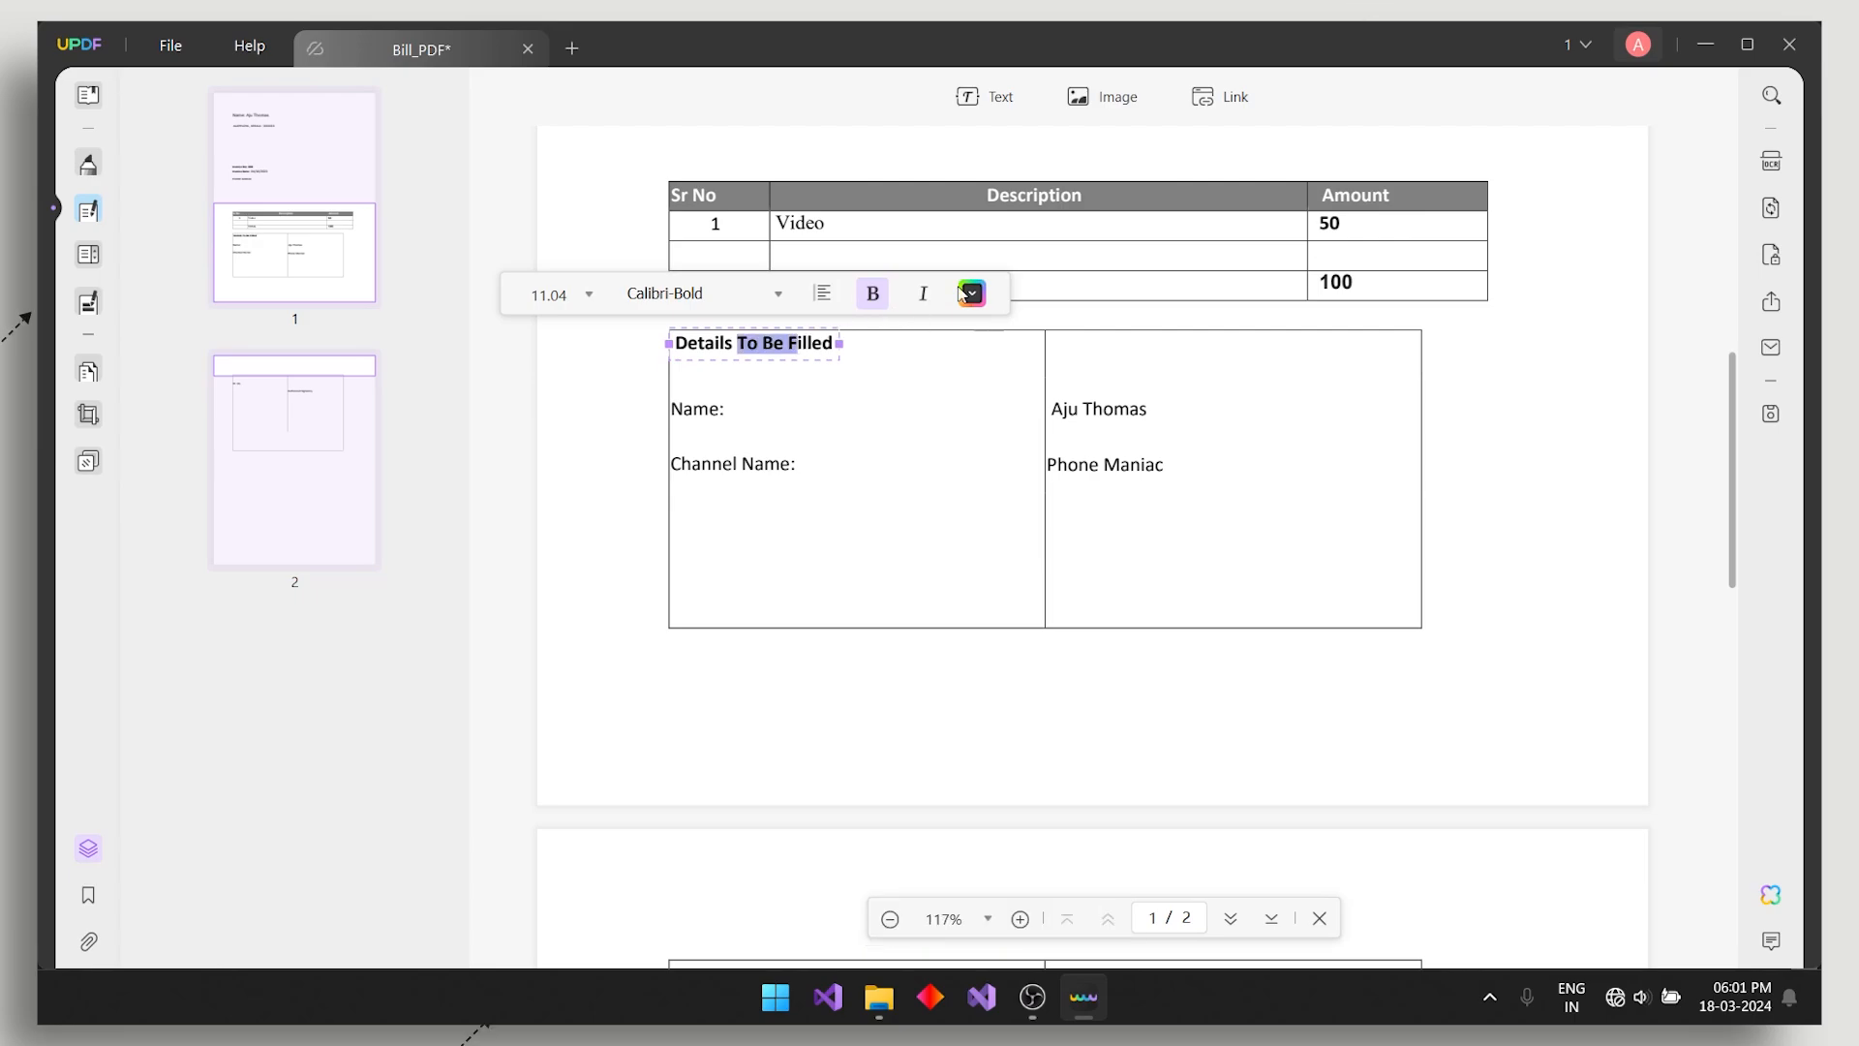
{"action": "left_click", "coordinate": [973, 294]}
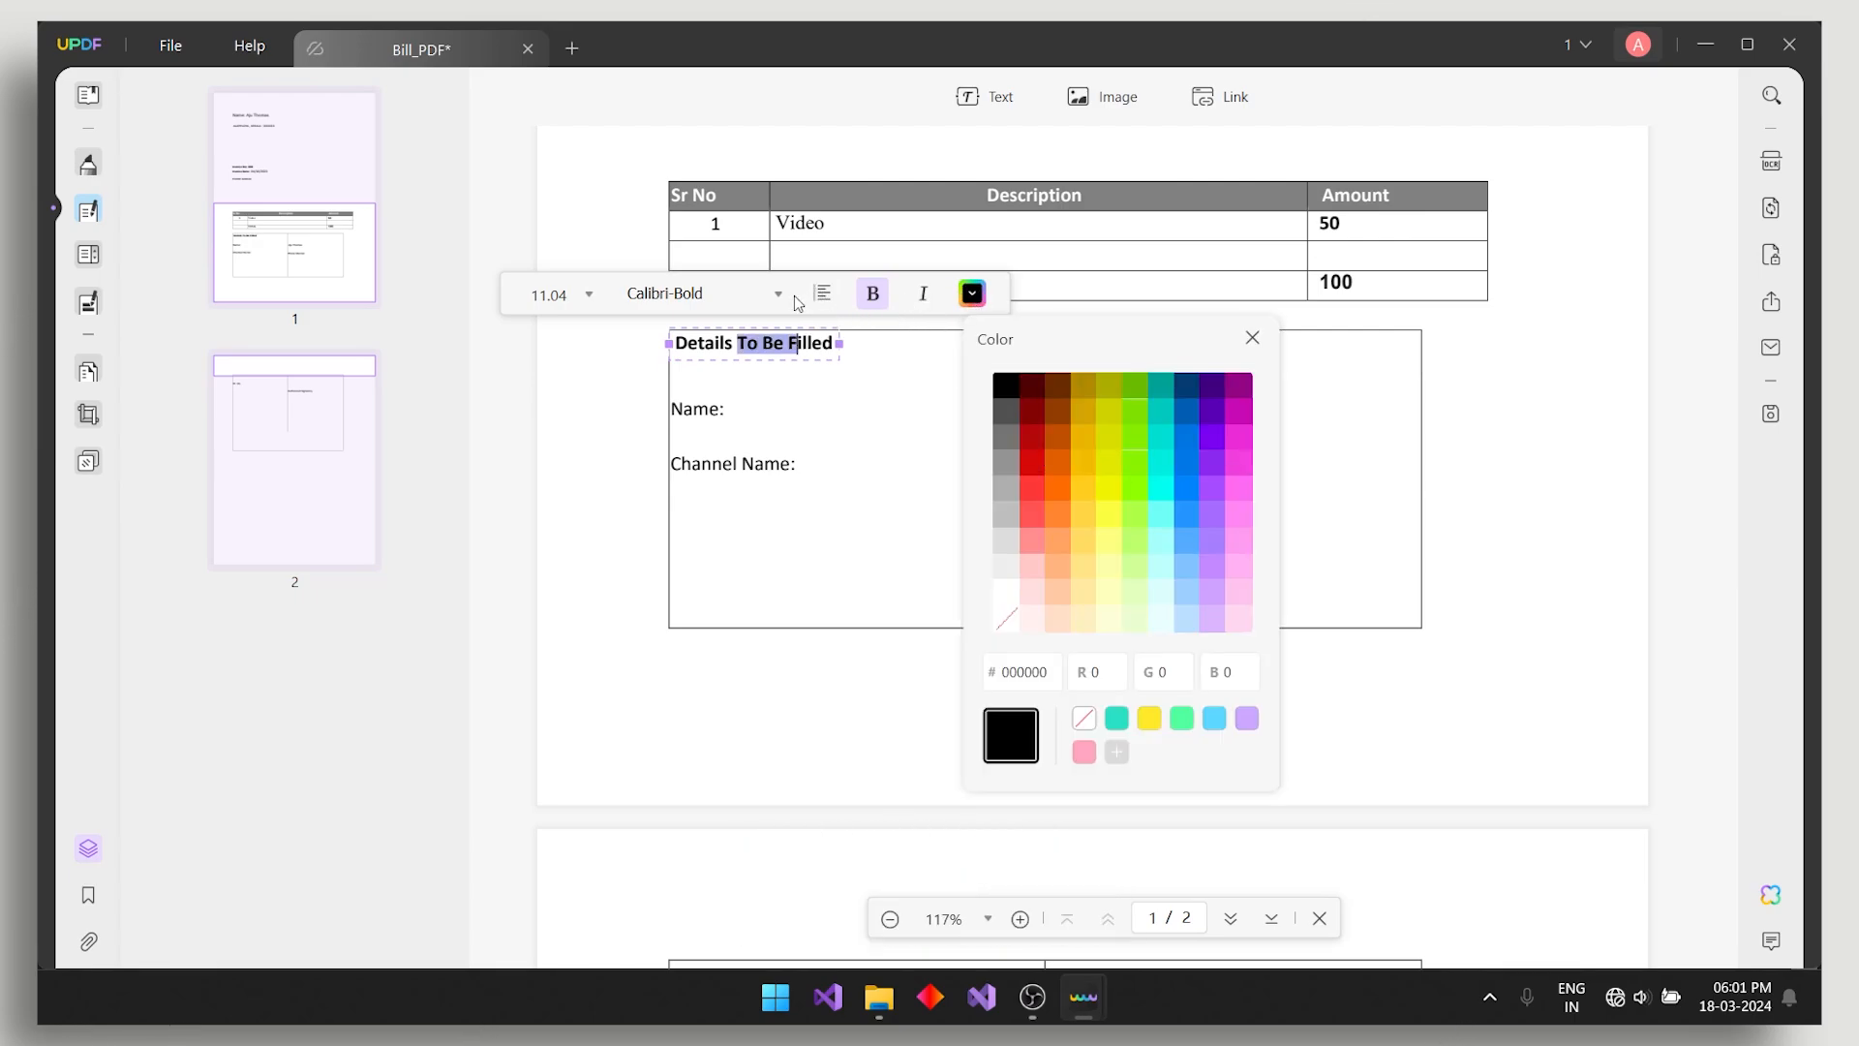
{"action": "left_click", "coordinate": [1104, 97]}
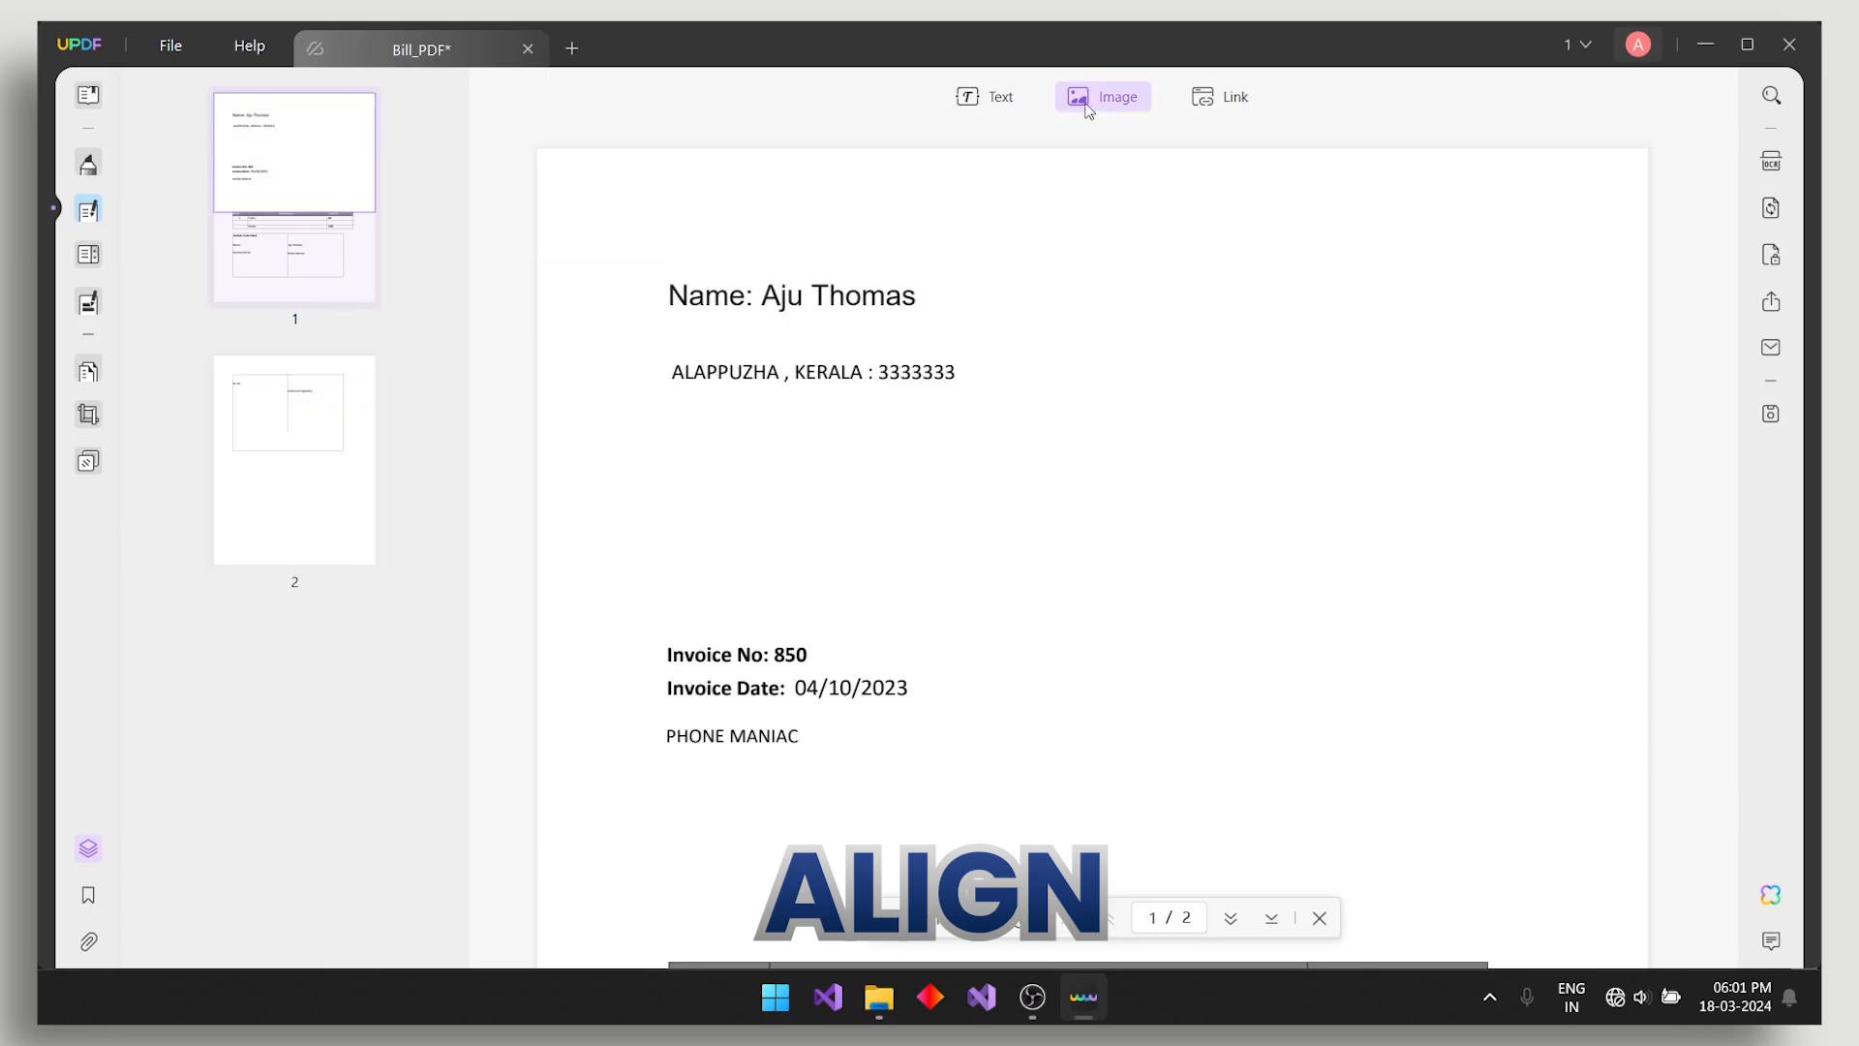
- Cancel an image placement, then draw a link area on page 1 pointing to 'goog'
{"action": "left_click_drag", "start_coordinate": [1024, 355], "coordinate": [1361, 692]}
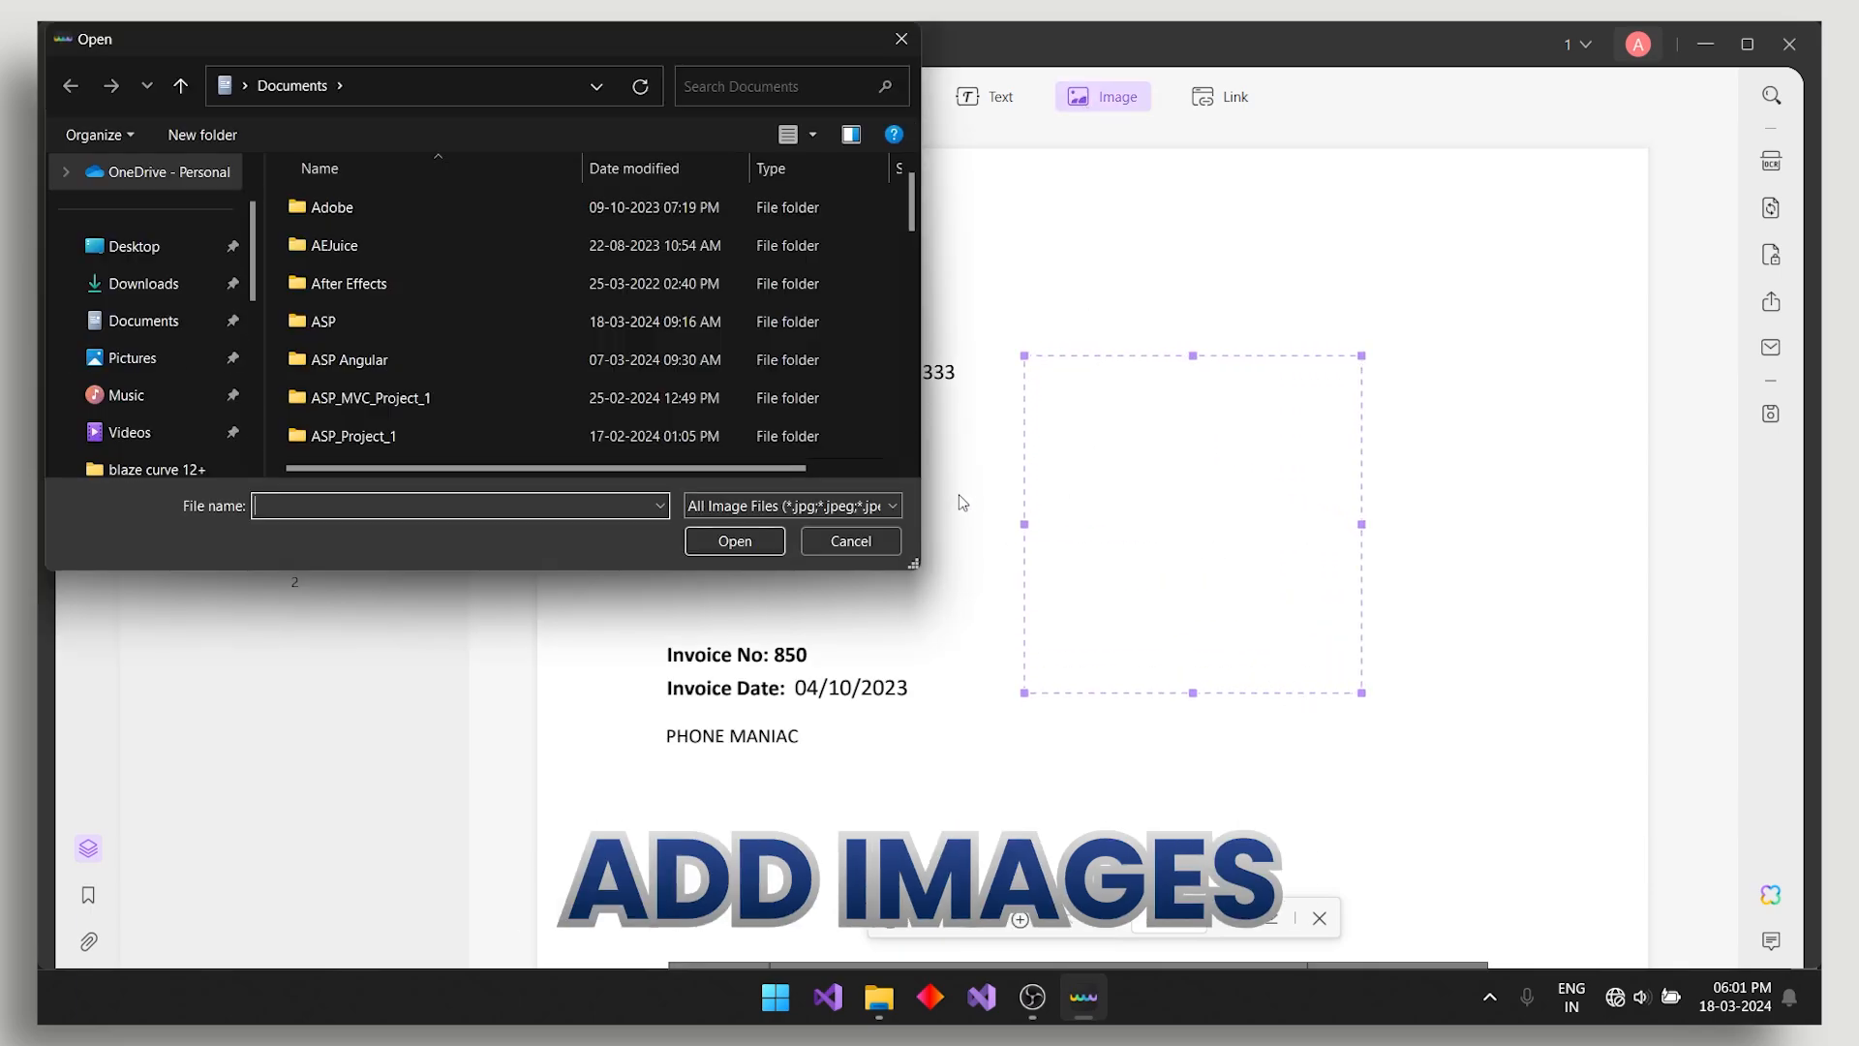
{"action": "left_click", "coordinate": [852, 542]}
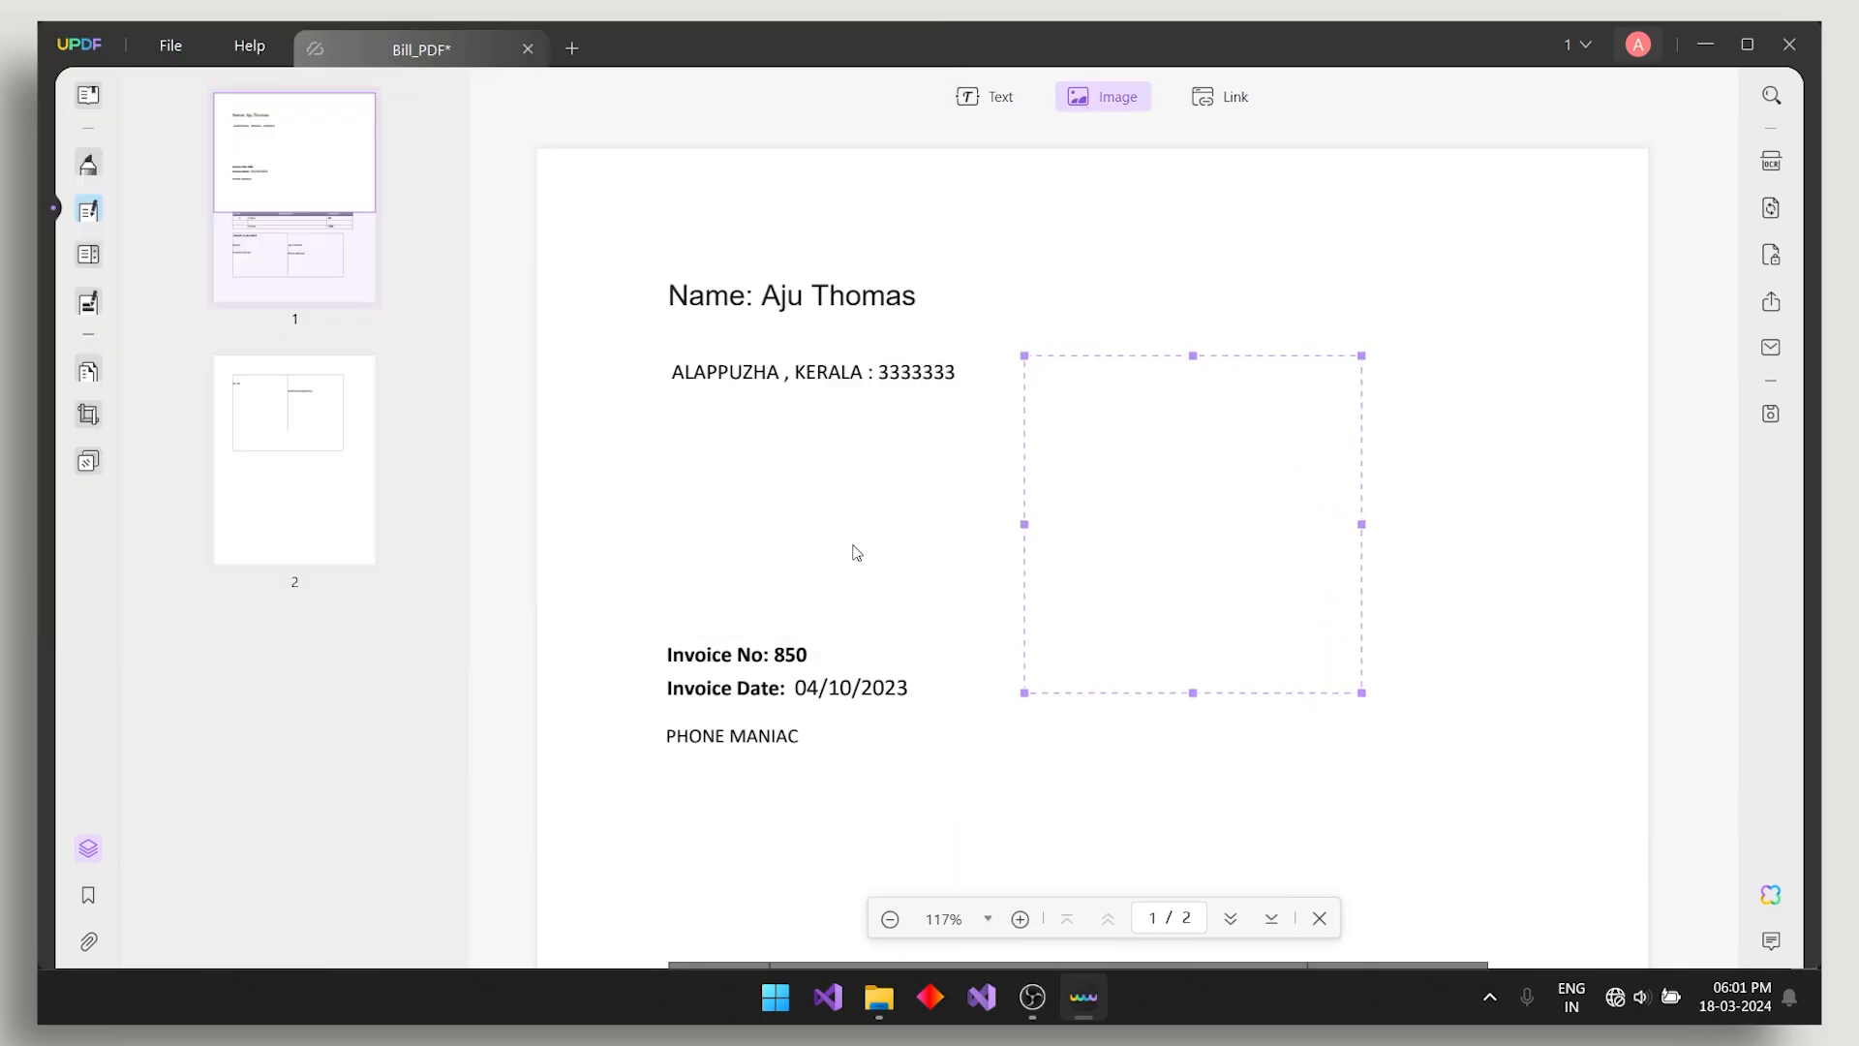
{"action": "left_click", "coordinate": [1222, 97]}
{"action": "left_click_drag", "start_coordinate": [809, 472], "coordinate": [1379, 510]}
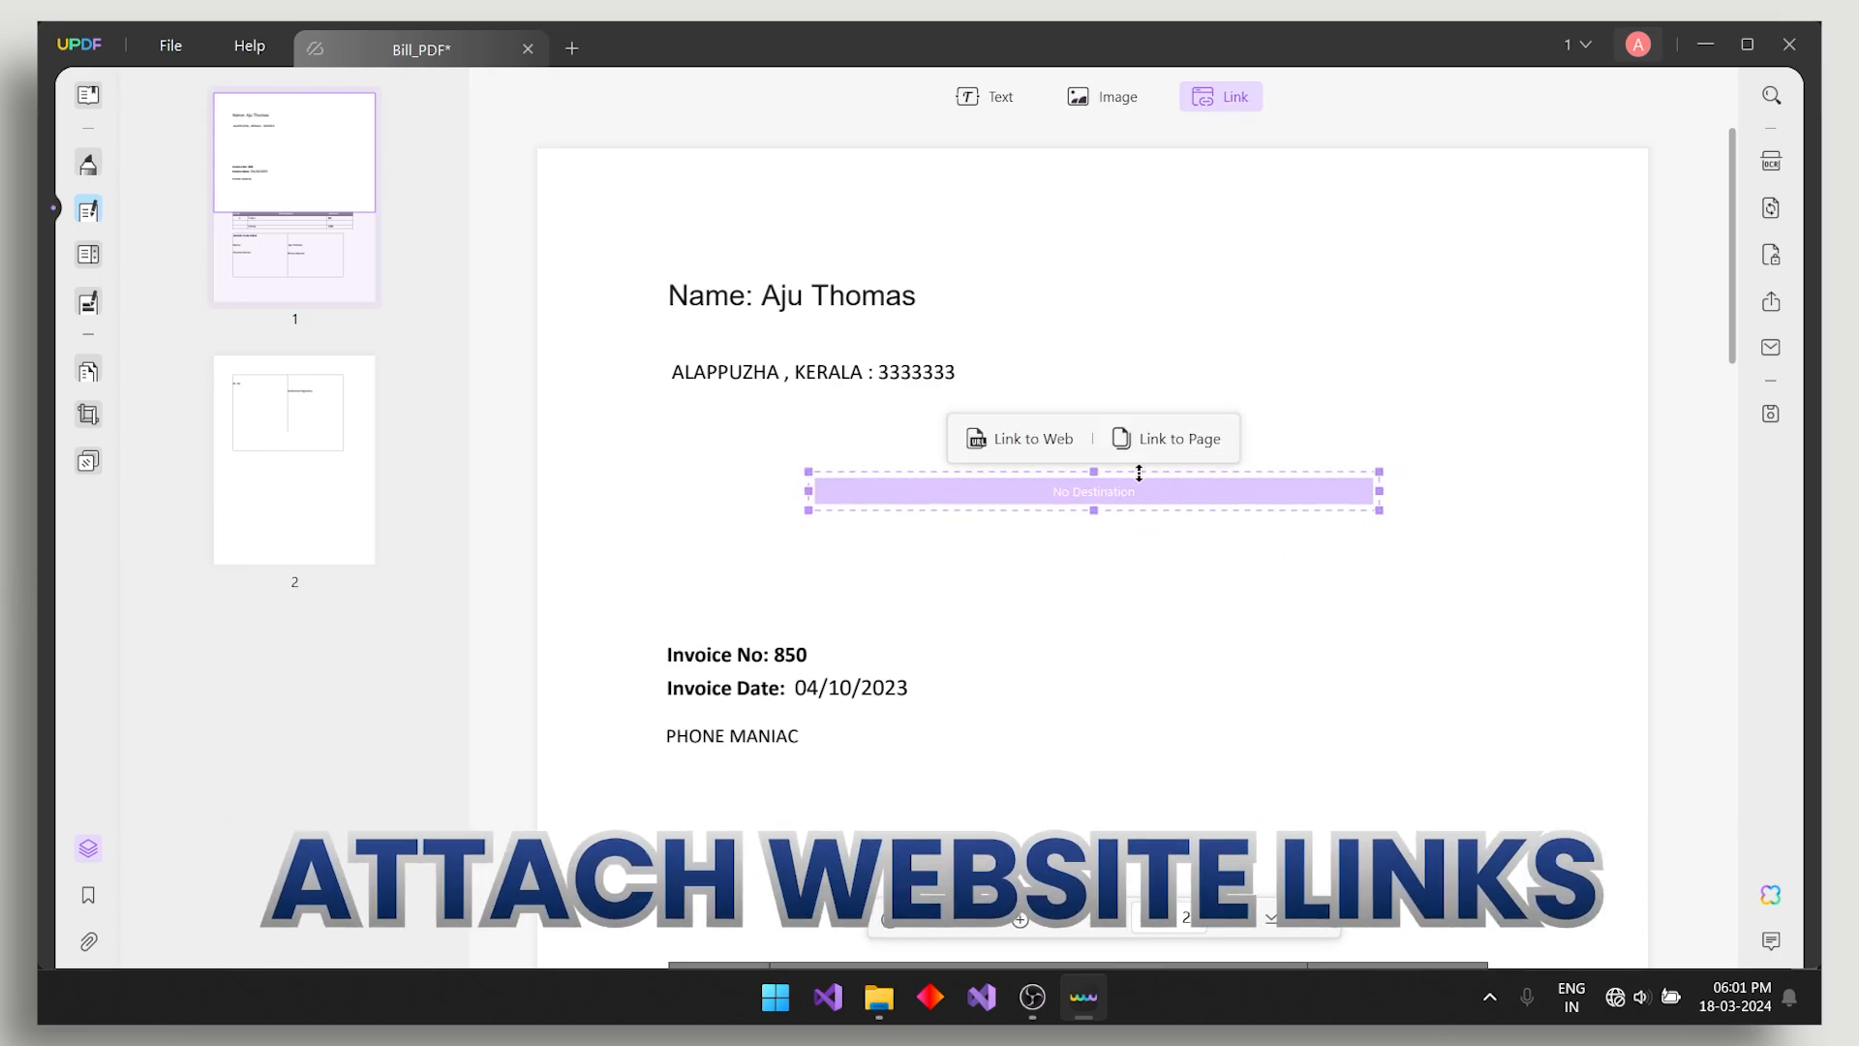
{"action": "left_click", "coordinate": [1003, 438]}
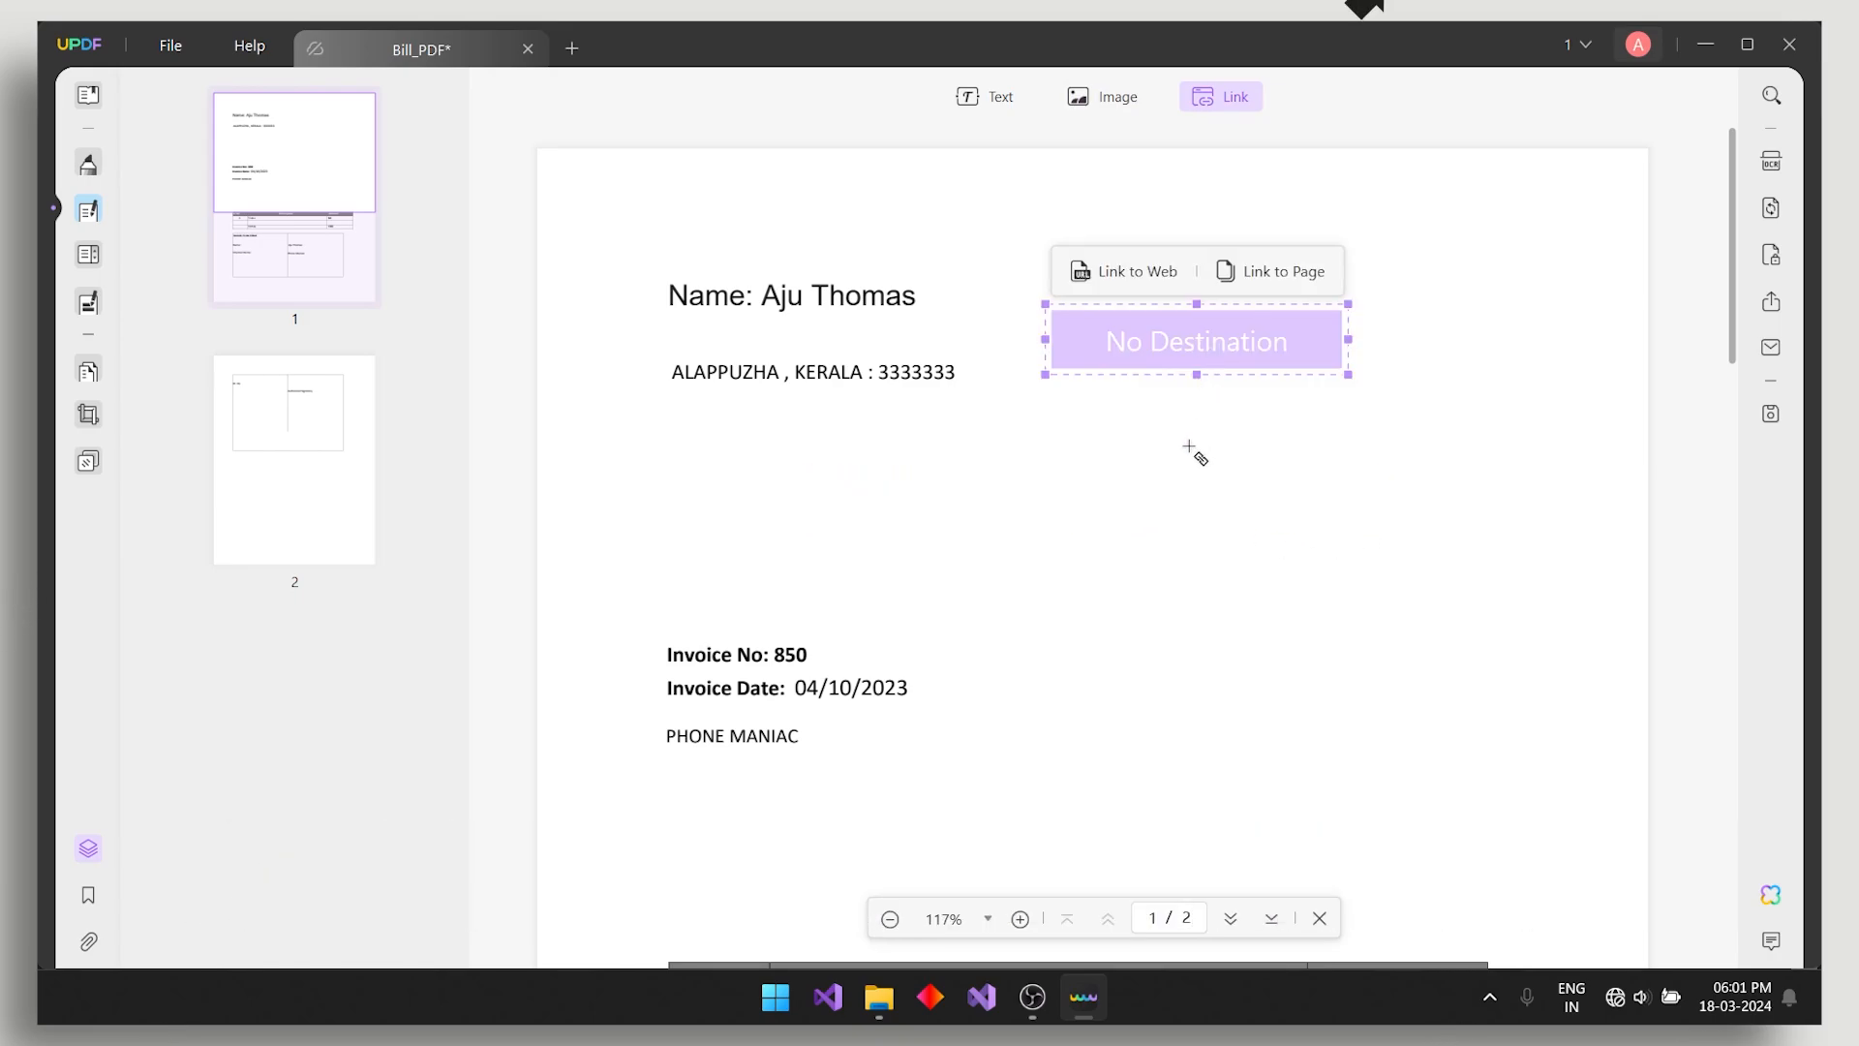
{"action": "left_click", "coordinate": [1118, 283]}
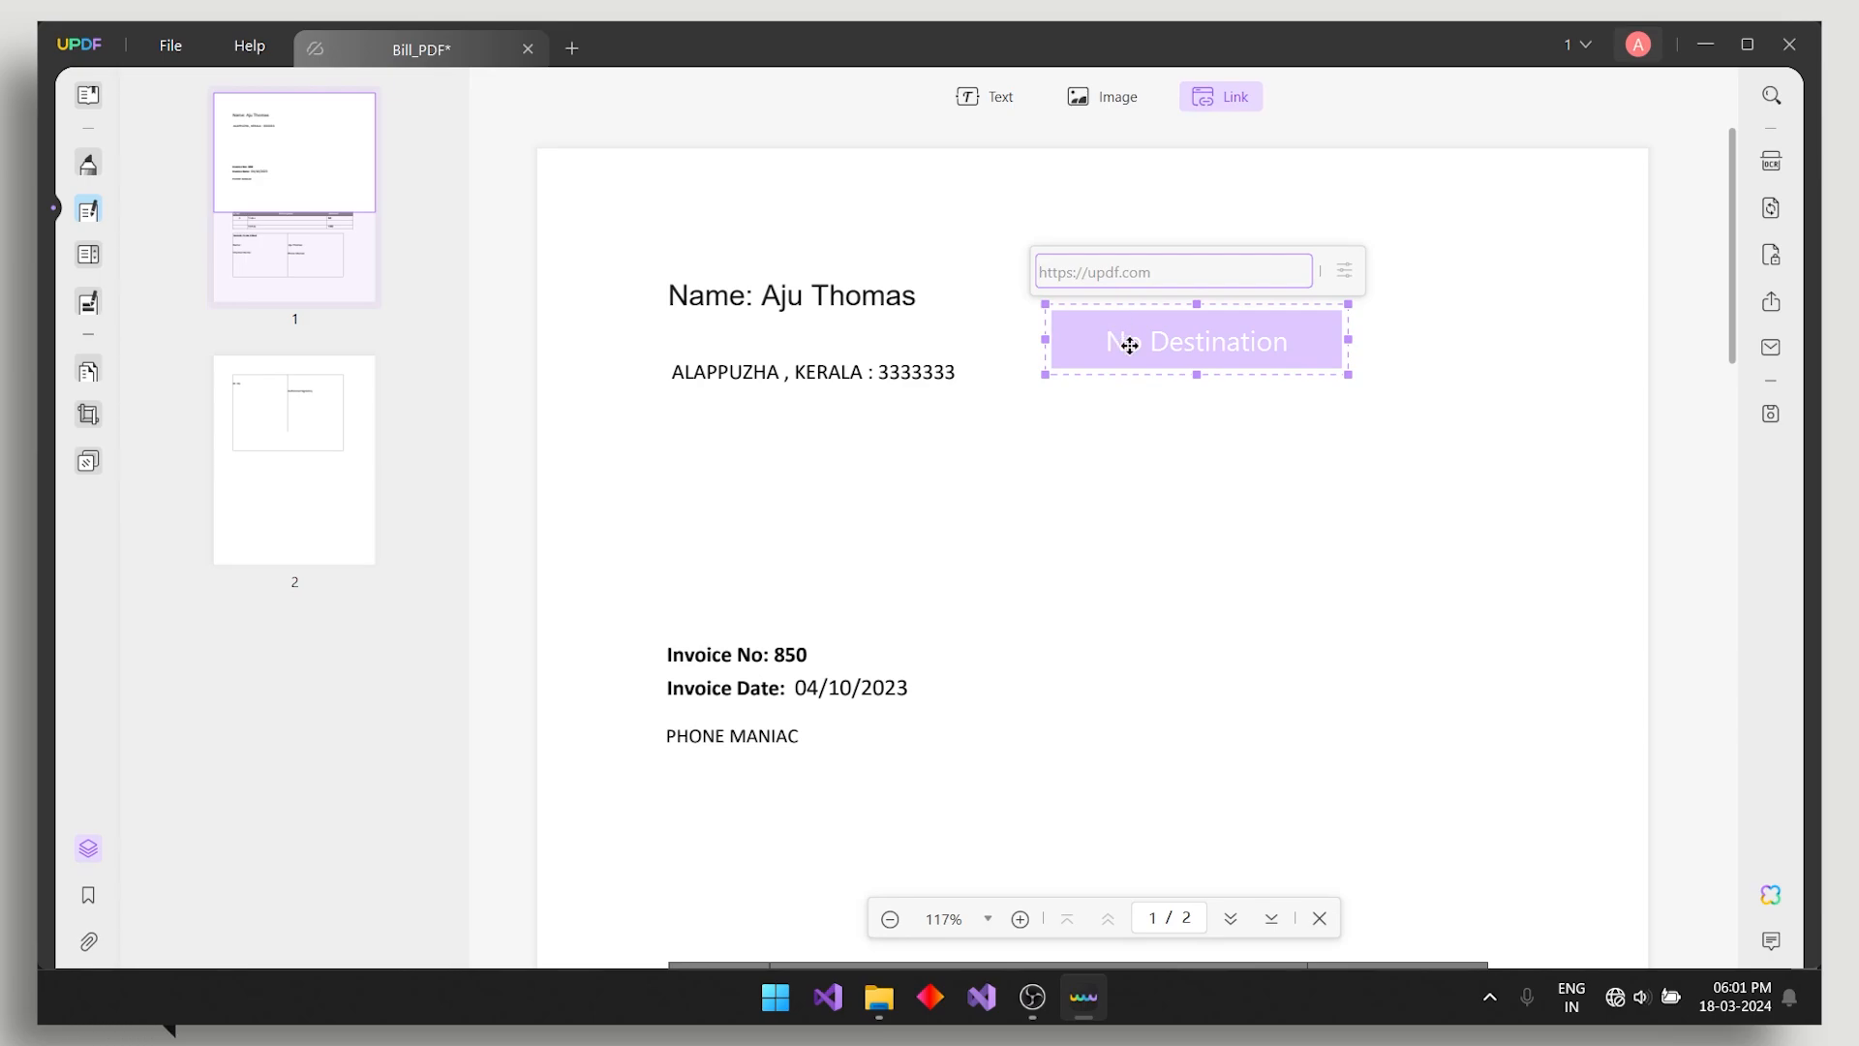
{"action": "type", "text": "goog"}
- Add a second default-size link box below the first, leaving it unassigned
{"action": "left_click", "coordinate": [1176, 491]}
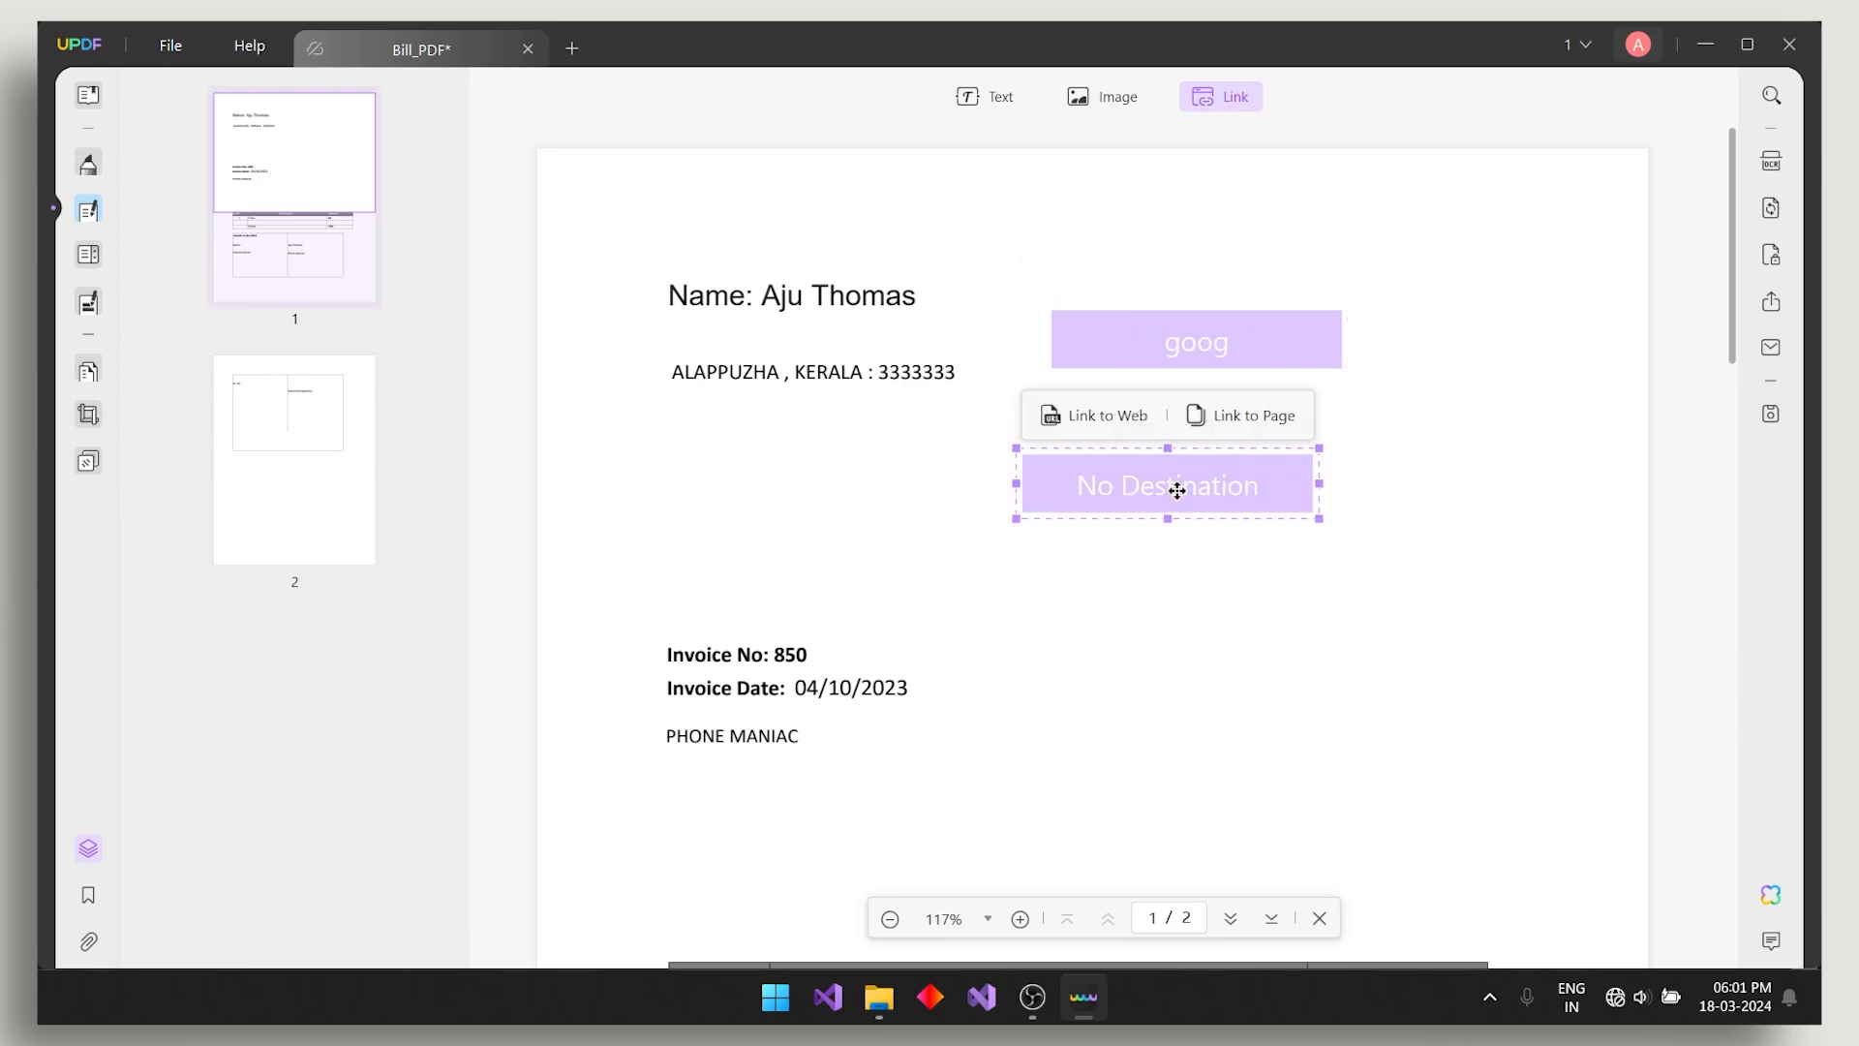
{"action": "right_click", "coordinate": [1177, 491]}
{"action": "left_click", "coordinate": [1158, 517]}
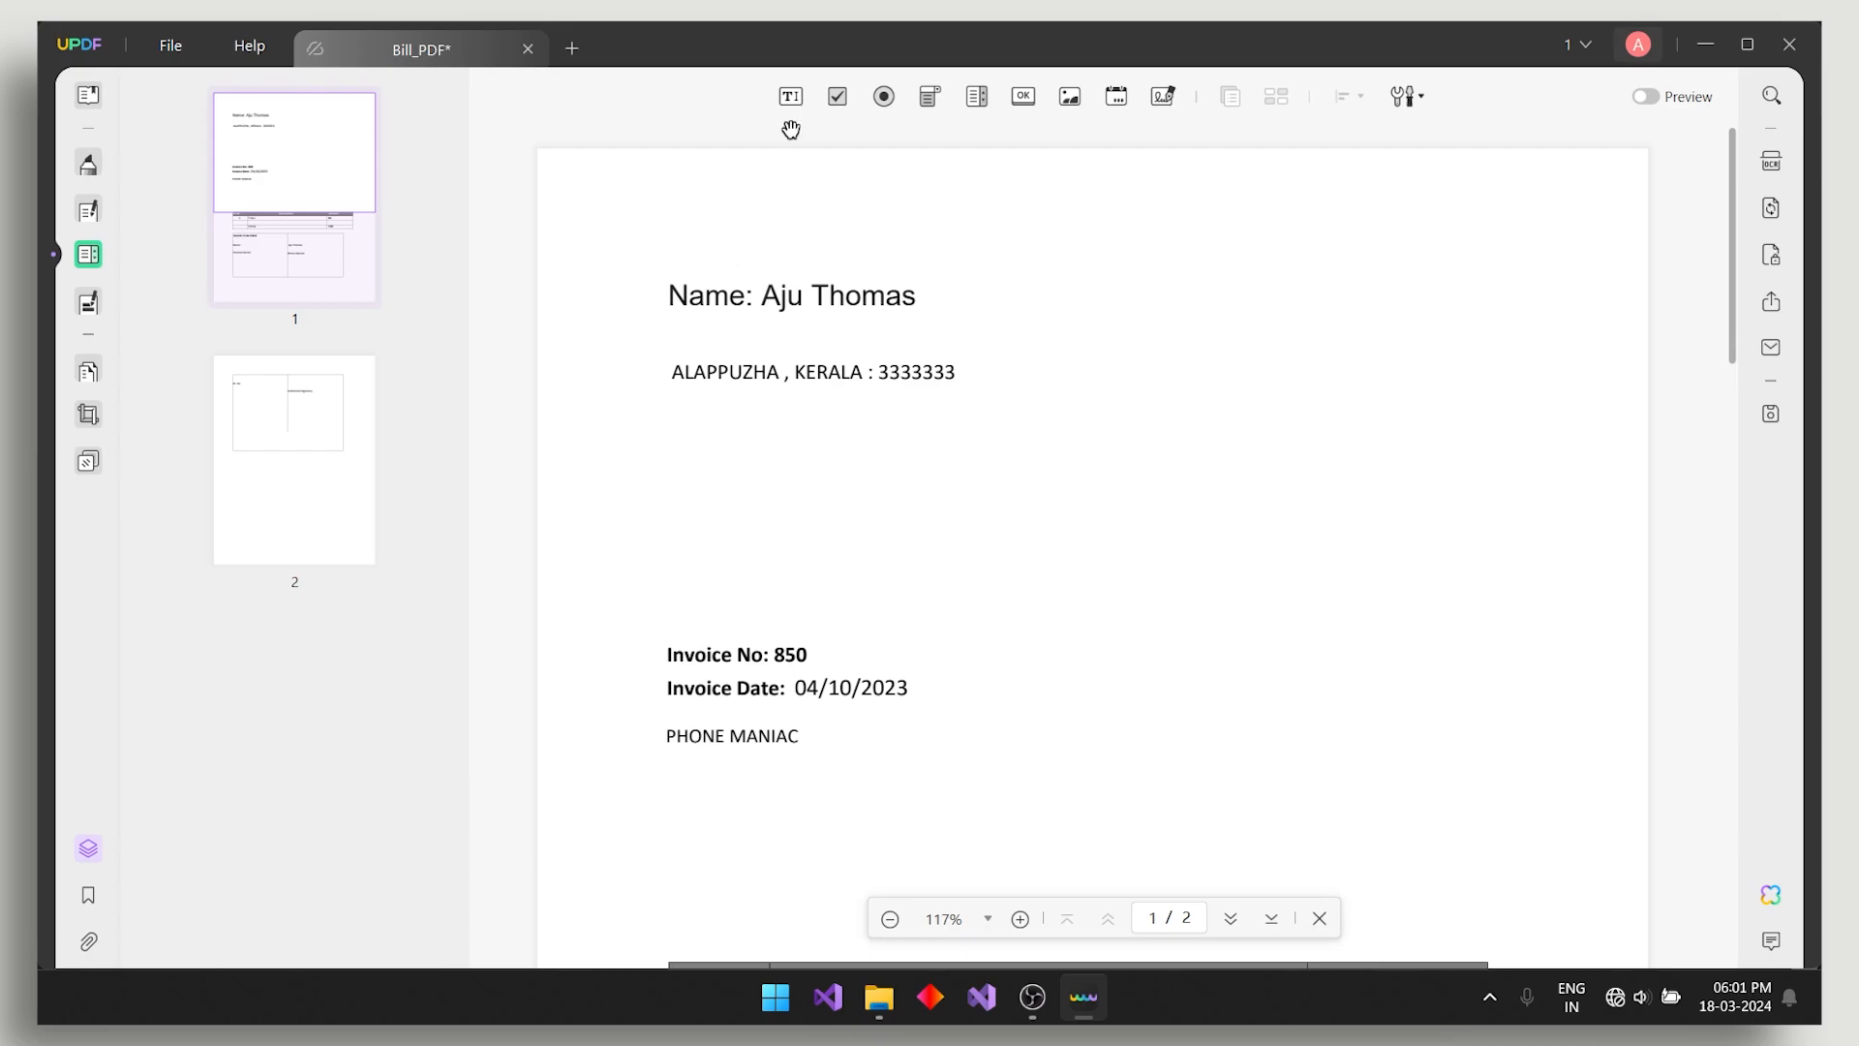
- Add a widened Text1 text field beside the name on page 1
{"action": "left_click", "coordinate": [791, 96]}
{"action": "left_click", "coordinate": [1117, 301]}
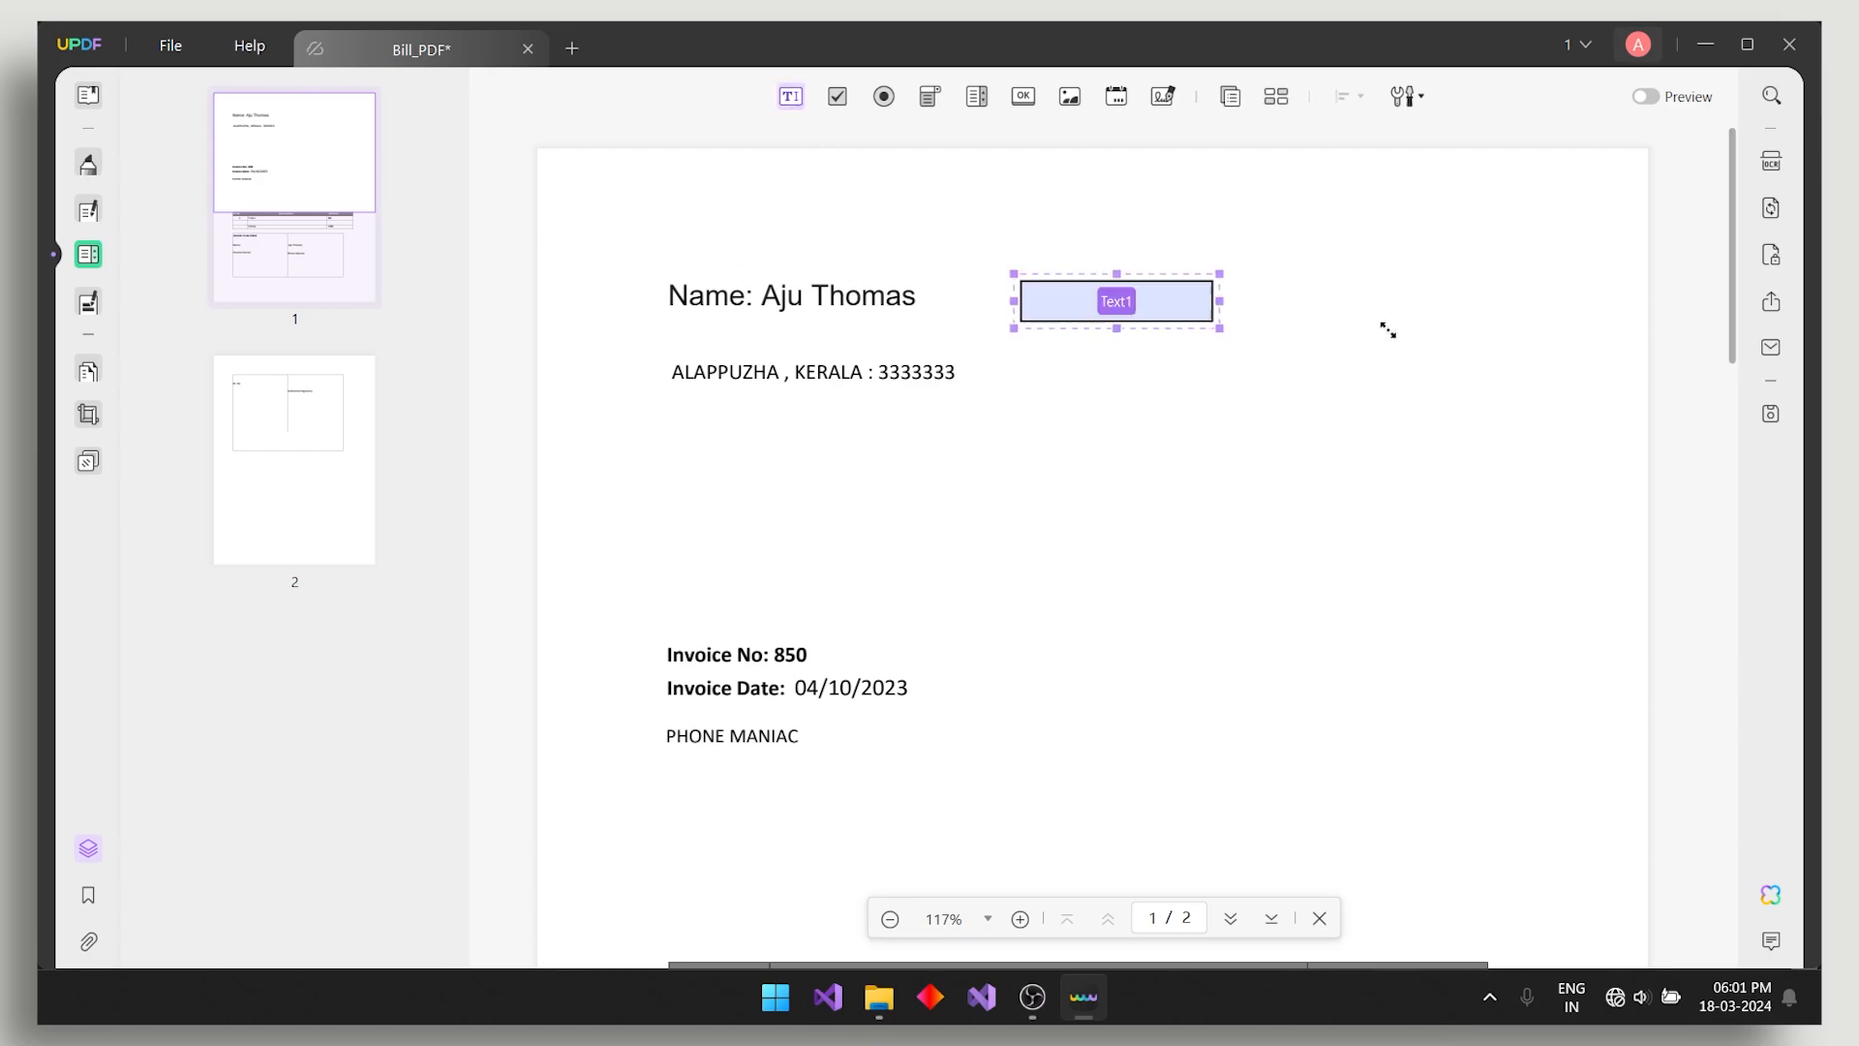
{"action": "left_click_drag", "start_coordinate": [1388, 330], "coordinate": [1384, 327]}
{"action": "left_click", "coordinate": [1318, 409]}
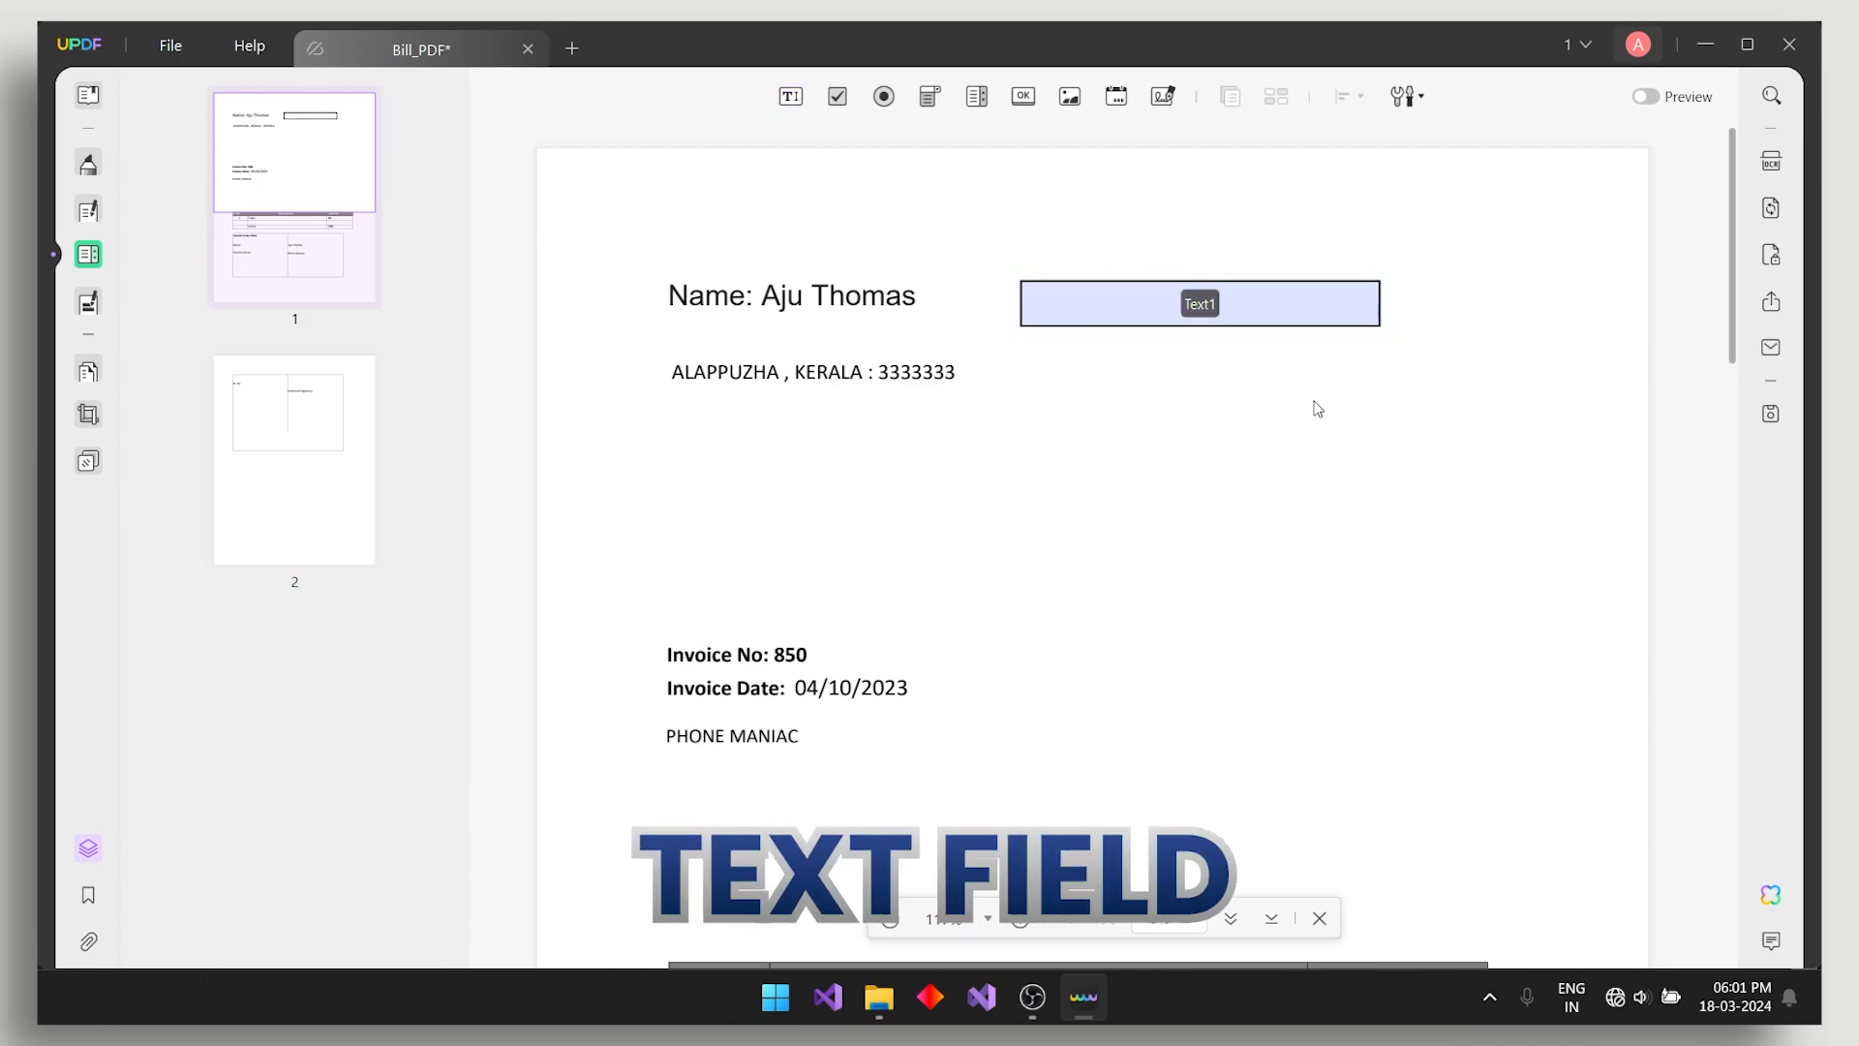
- Draw Check Box1 below Text1 and Radio Button1 beside it
{"action": "left_click", "coordinate": [838, 96]}
{"action": "left_click_drag", "start_coordinate": [1043, 333], "coordinate": [1208, 519]}
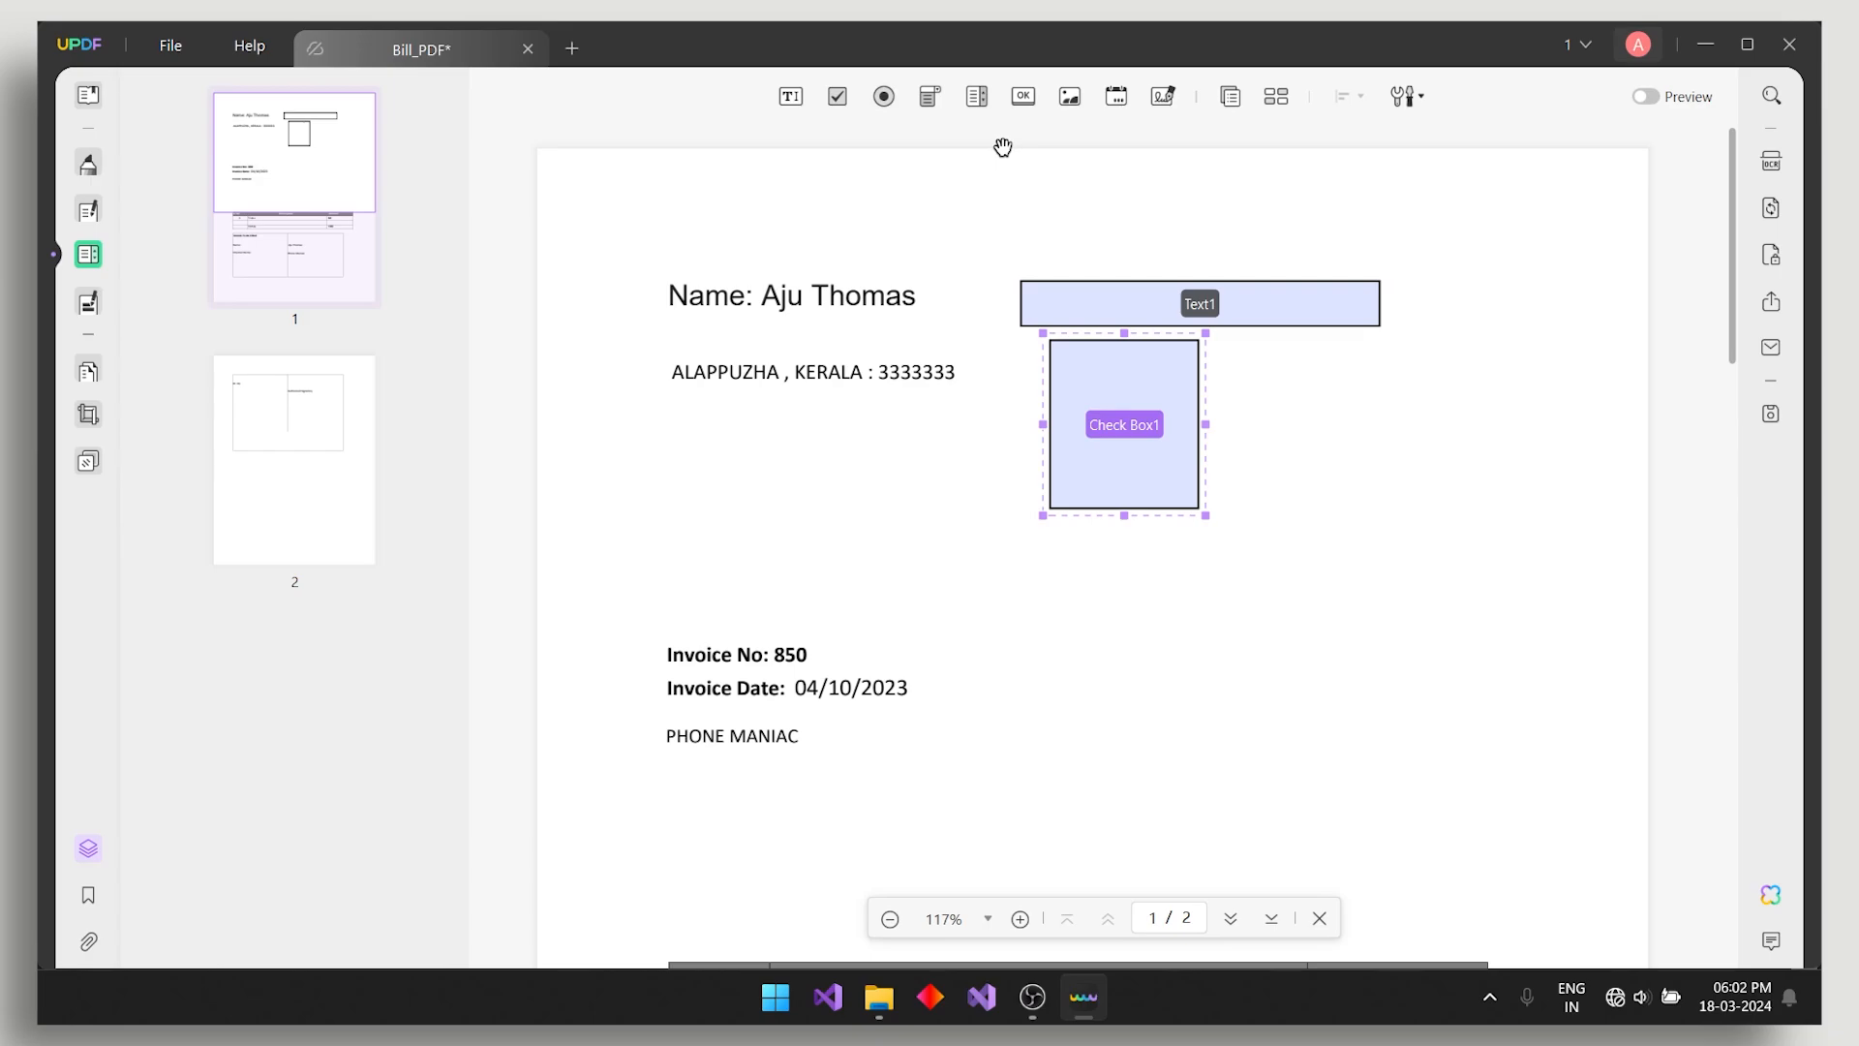
{"action": "left_click", "coordinate": [884, 96]}
{"action": "mouse_move", "coordinate": [1254, 358]}
{"action": "left_mouse_down"}
{"action": "mouse_move", "coordinate": [1328, 456]}
{"action": "mouse_move", "coordinate": [1394, 406]}
{"action": "left_mouse_up"}
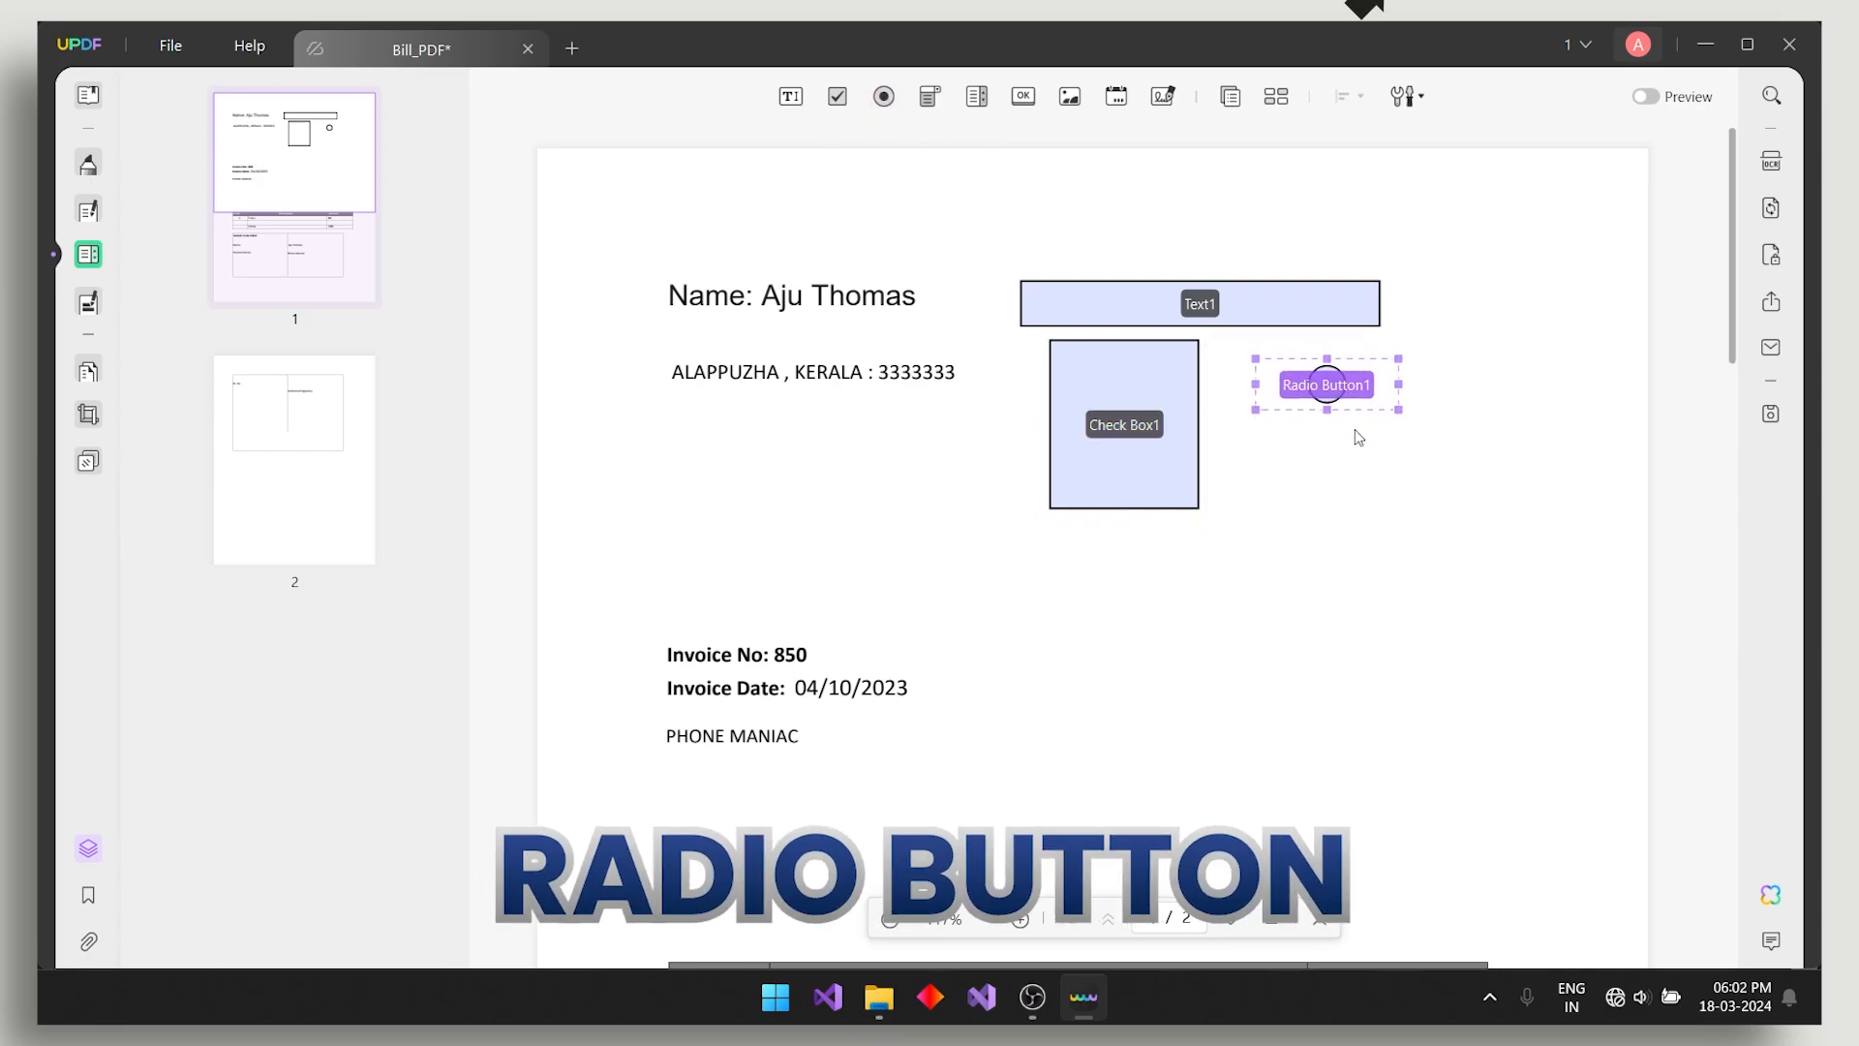
{"action": "left_click", "coordinate": [1358, 436]}
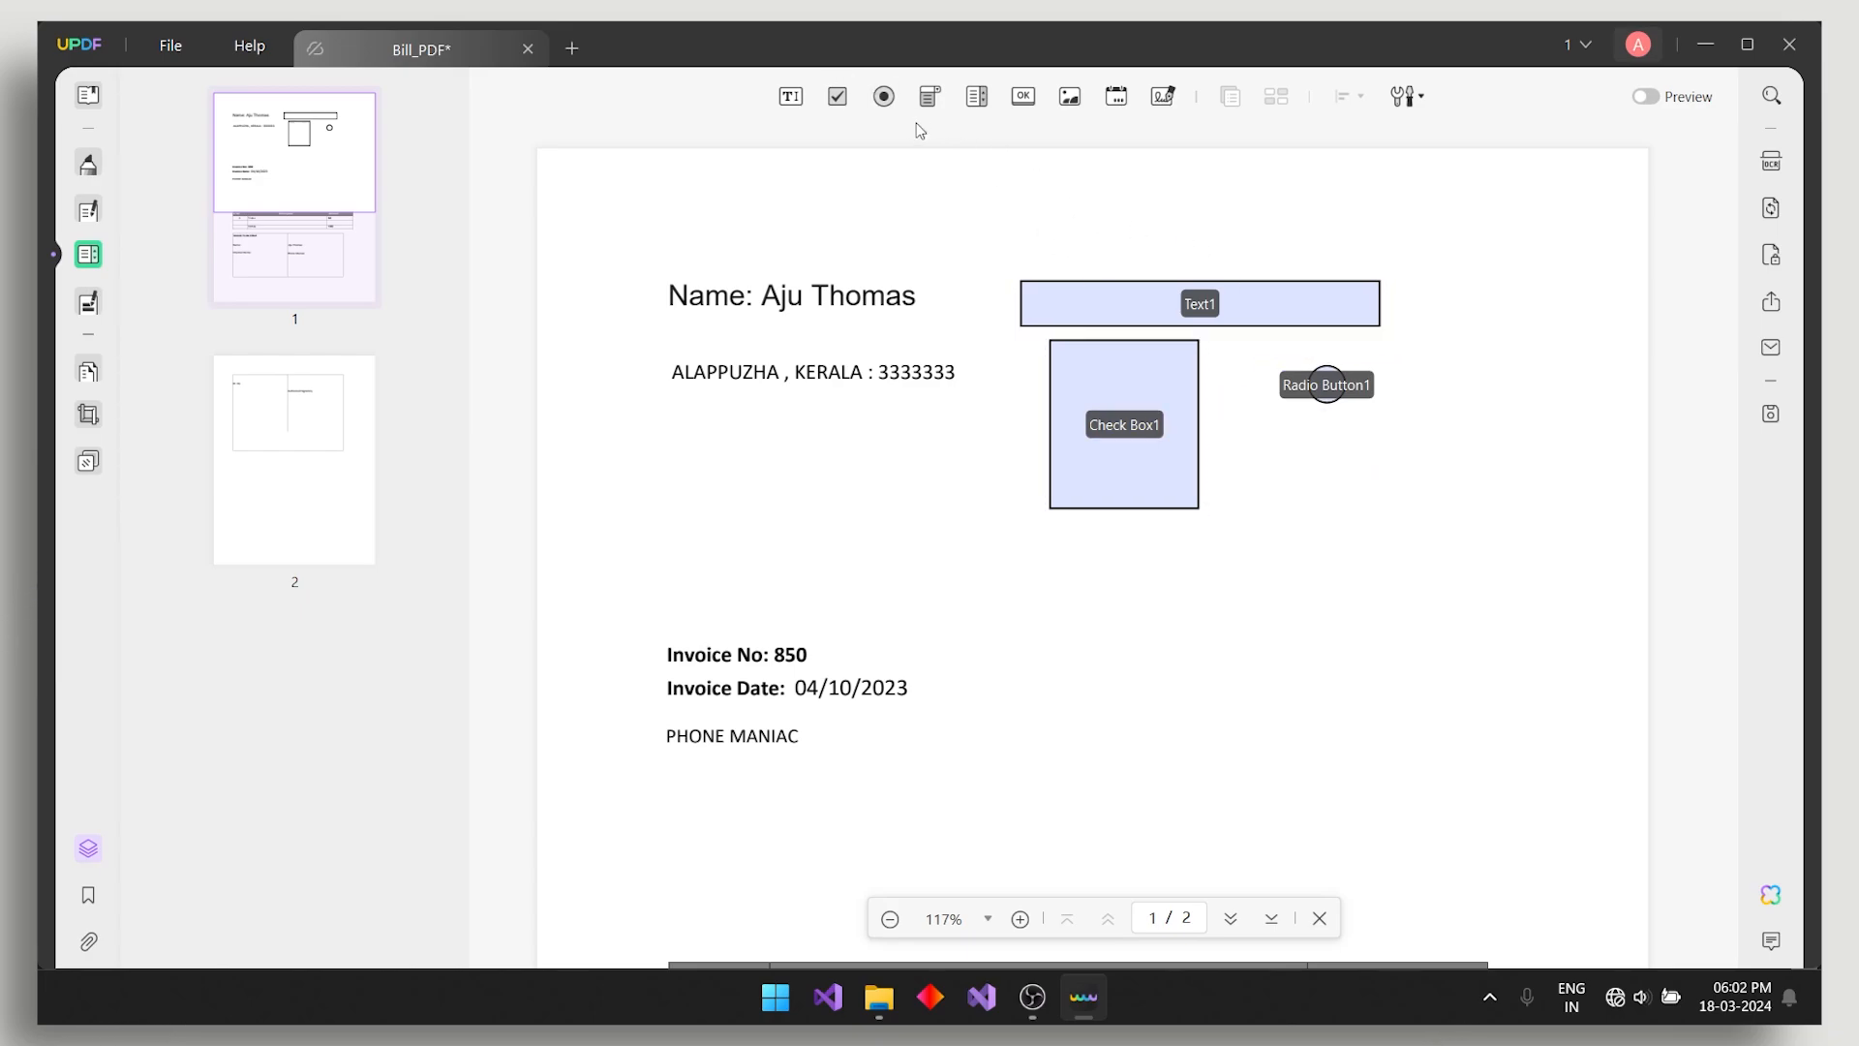
- Add a Signature1 digital signature field below Radio Button1
{"action": "left_click", "coordinate": [927, 97]}
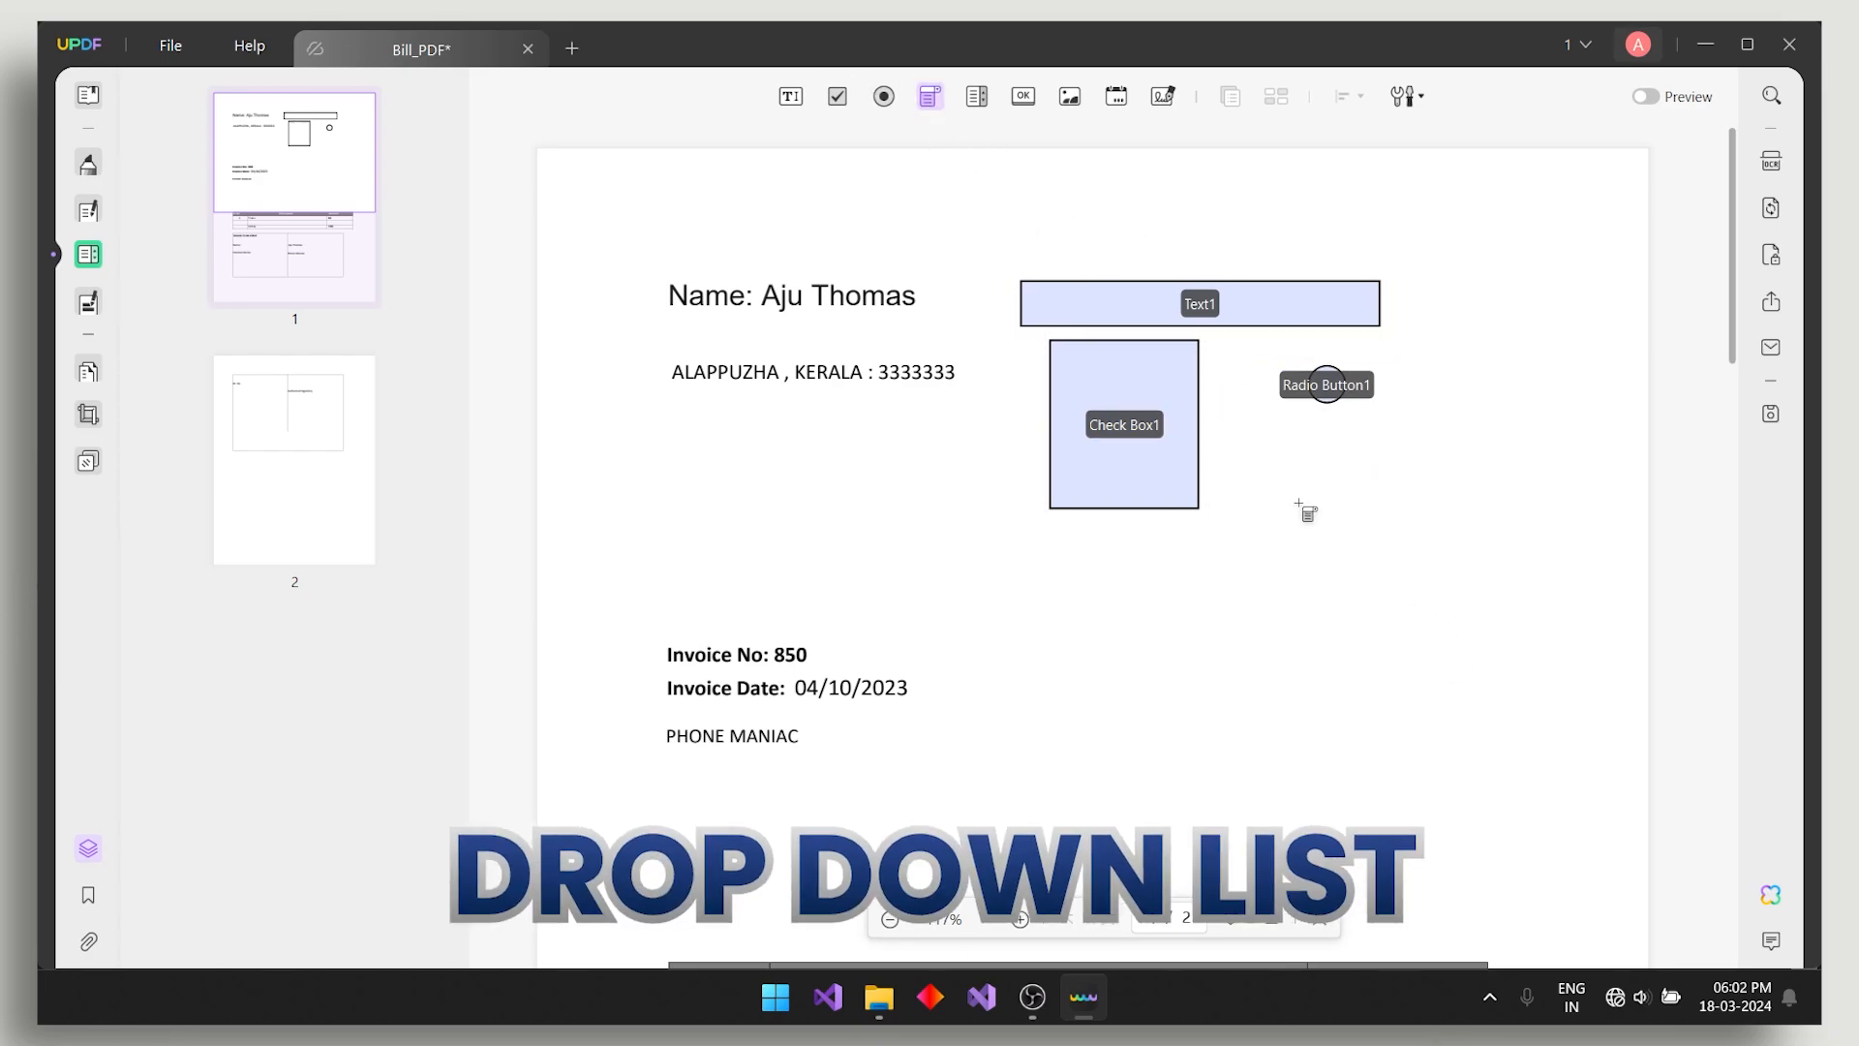
{"action": "left_click", "coordinate": [975, 97]}
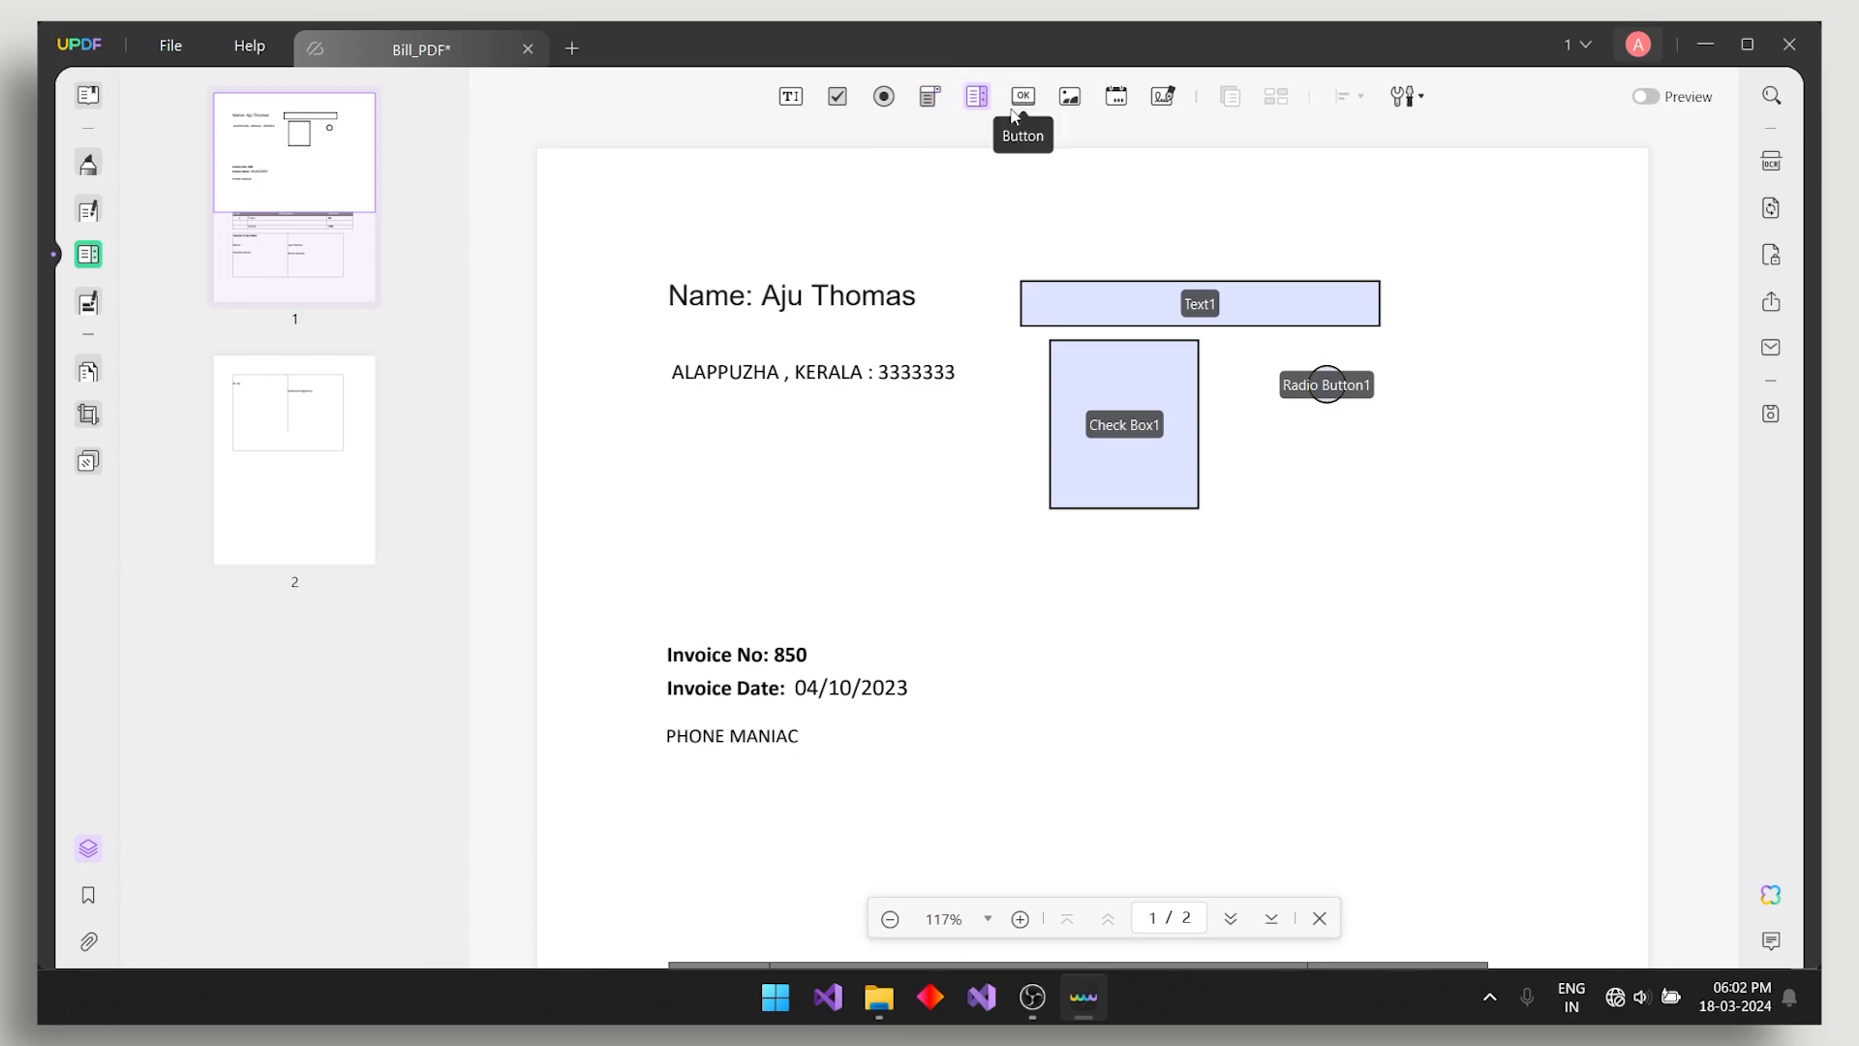
{"action": "left_click", "coordinate": [1022, 100]}
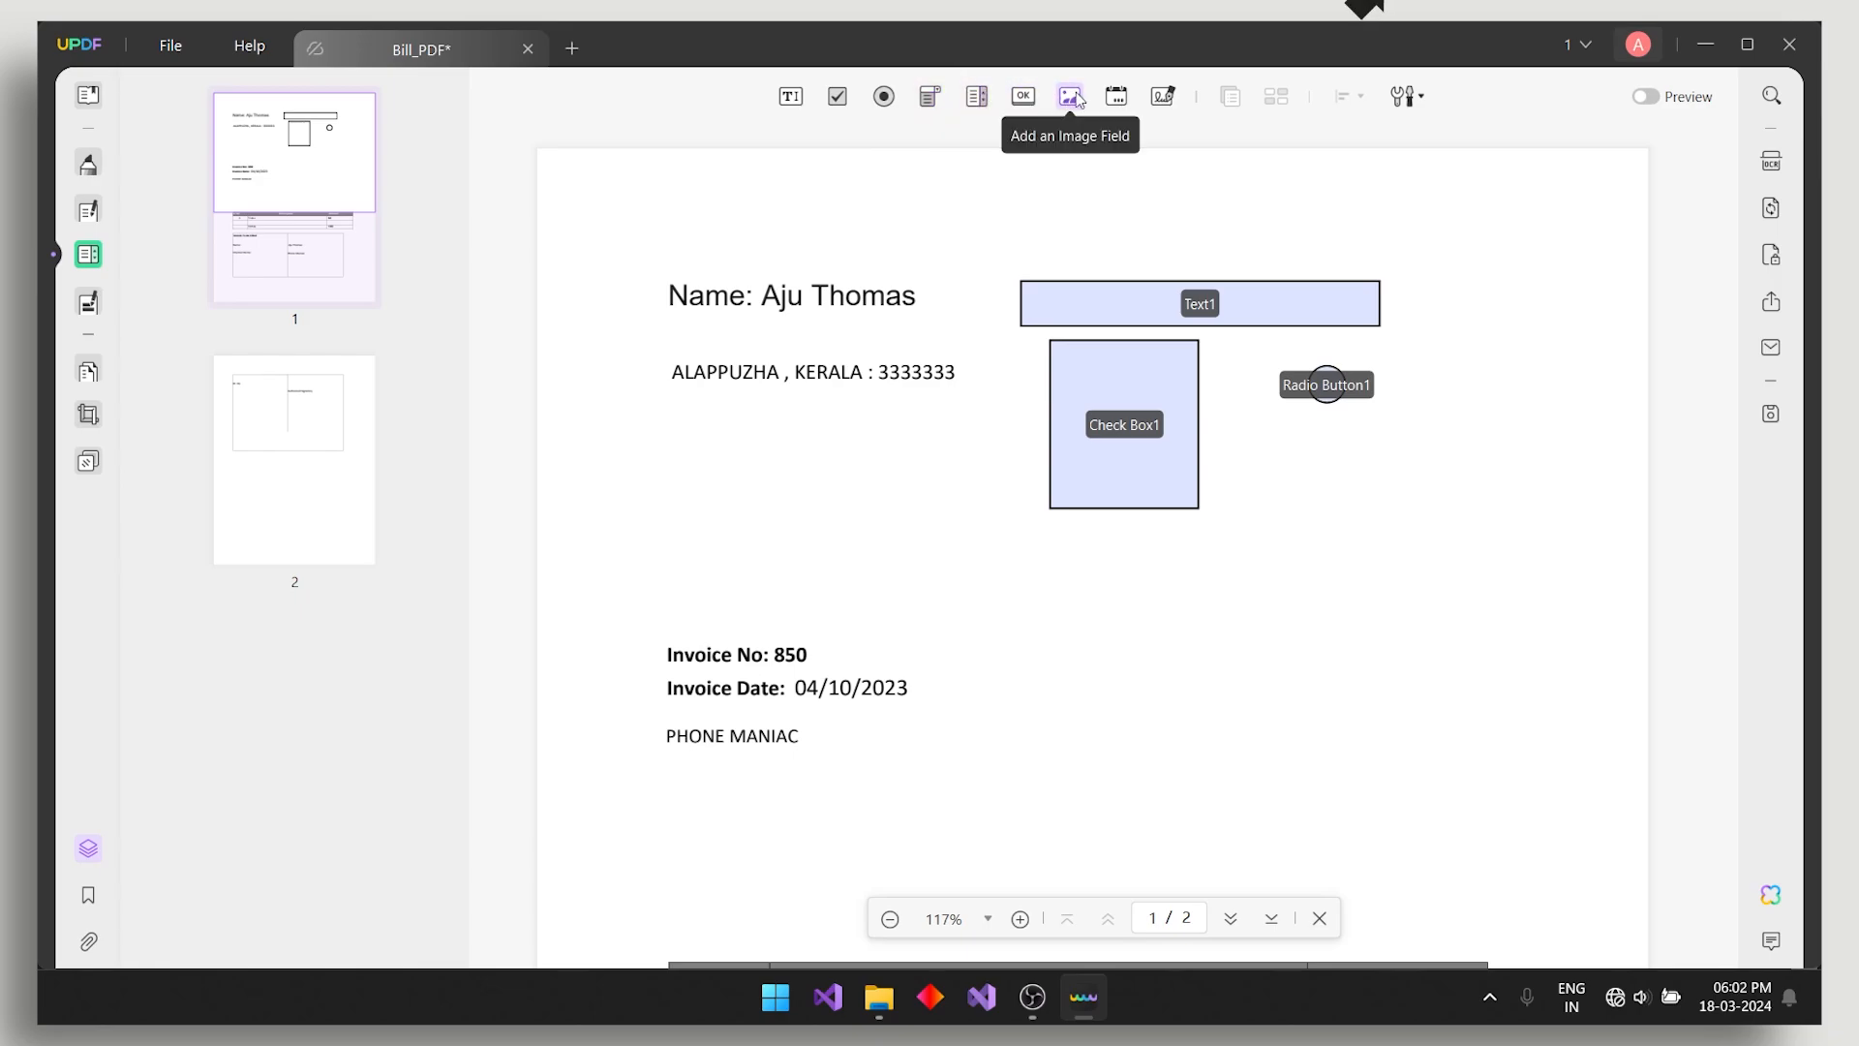
{"action": "left_click", "coordinate": [1116, 99]}
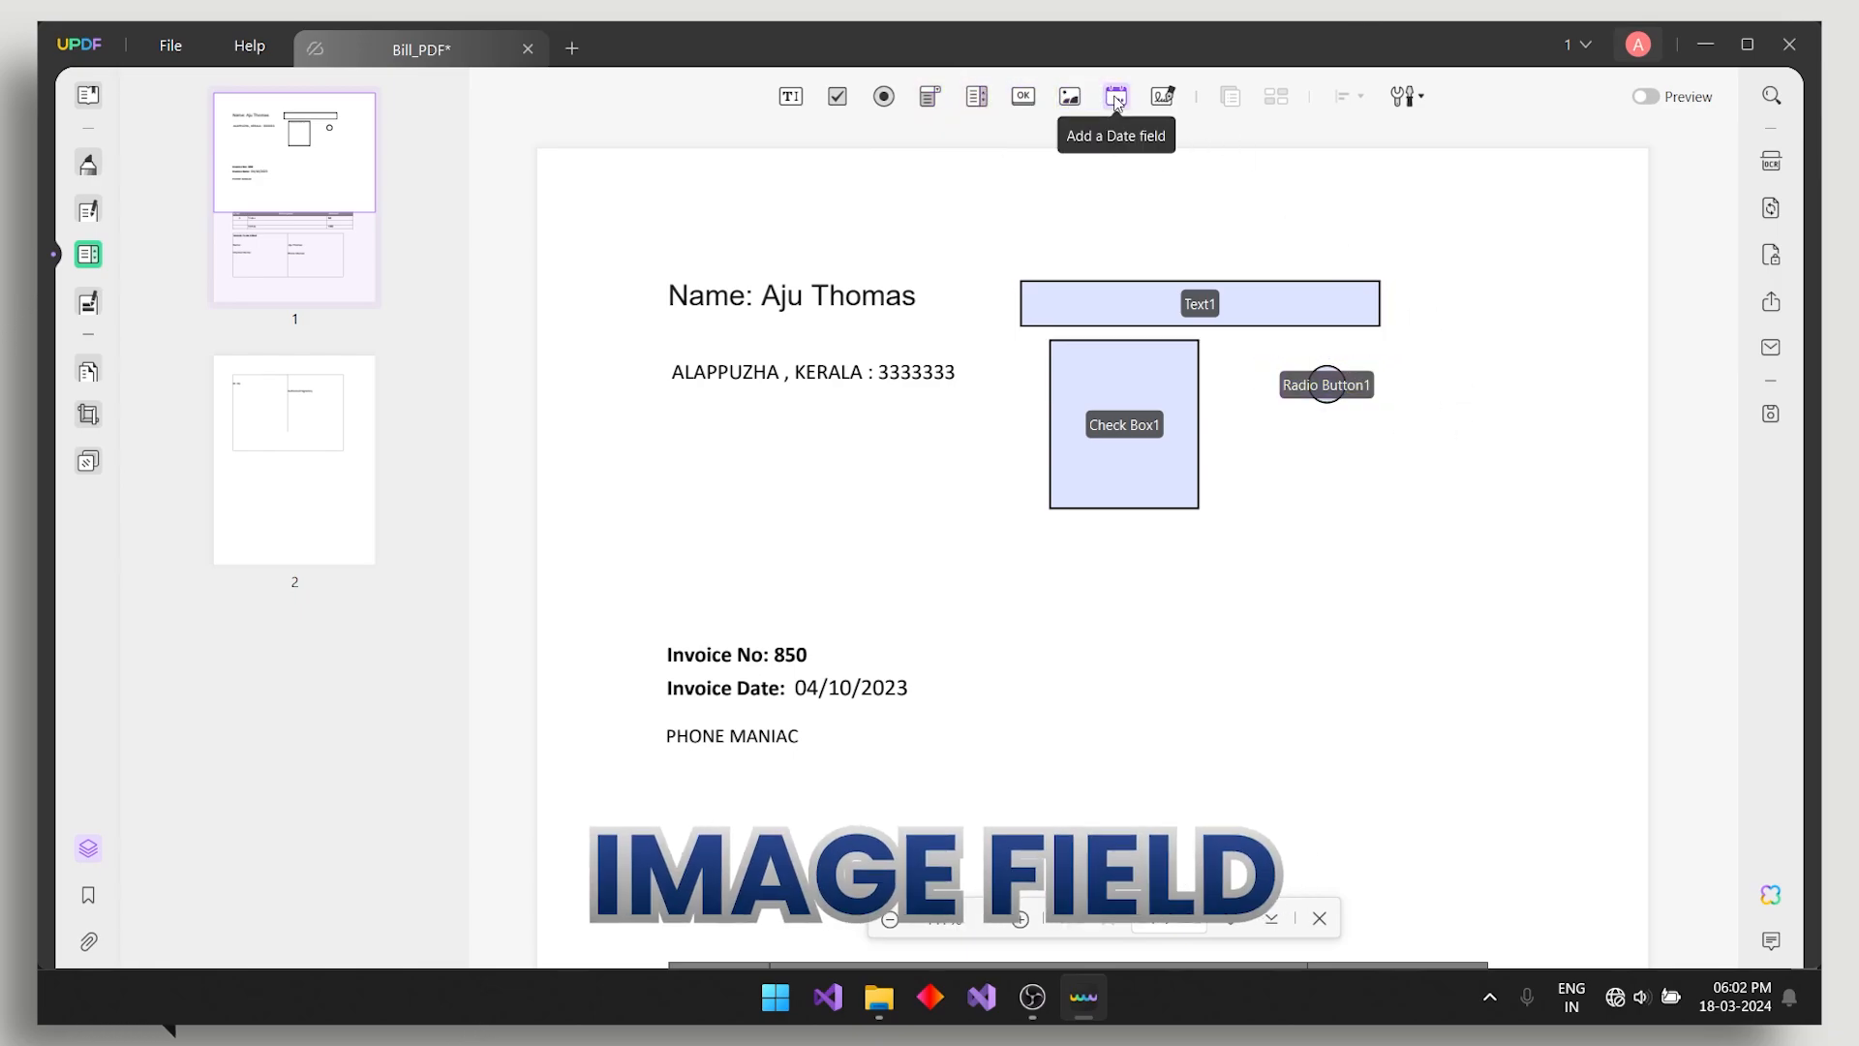
{"action": "left_click", "coordinate": [1162, 97]}
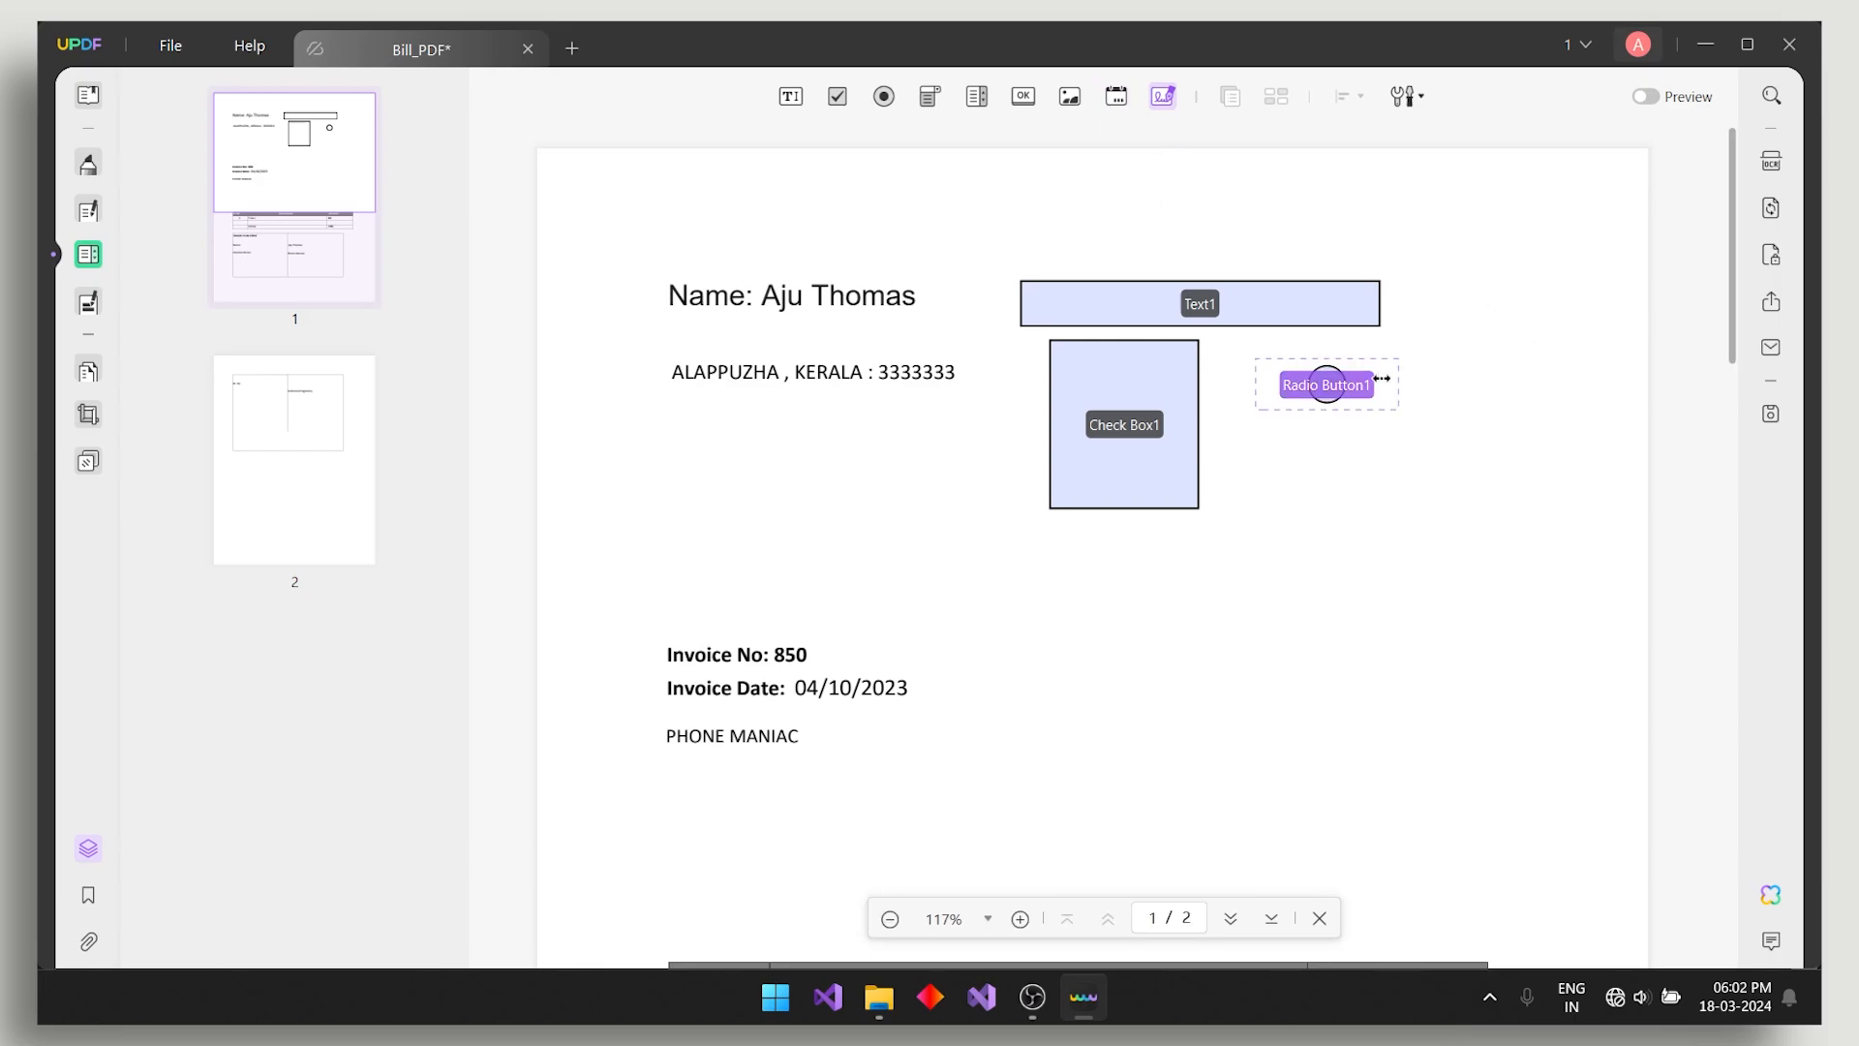
{"action": "left_click_drag", "start_coordinate": [1259, 516], "coordinate": [1534, 595]}
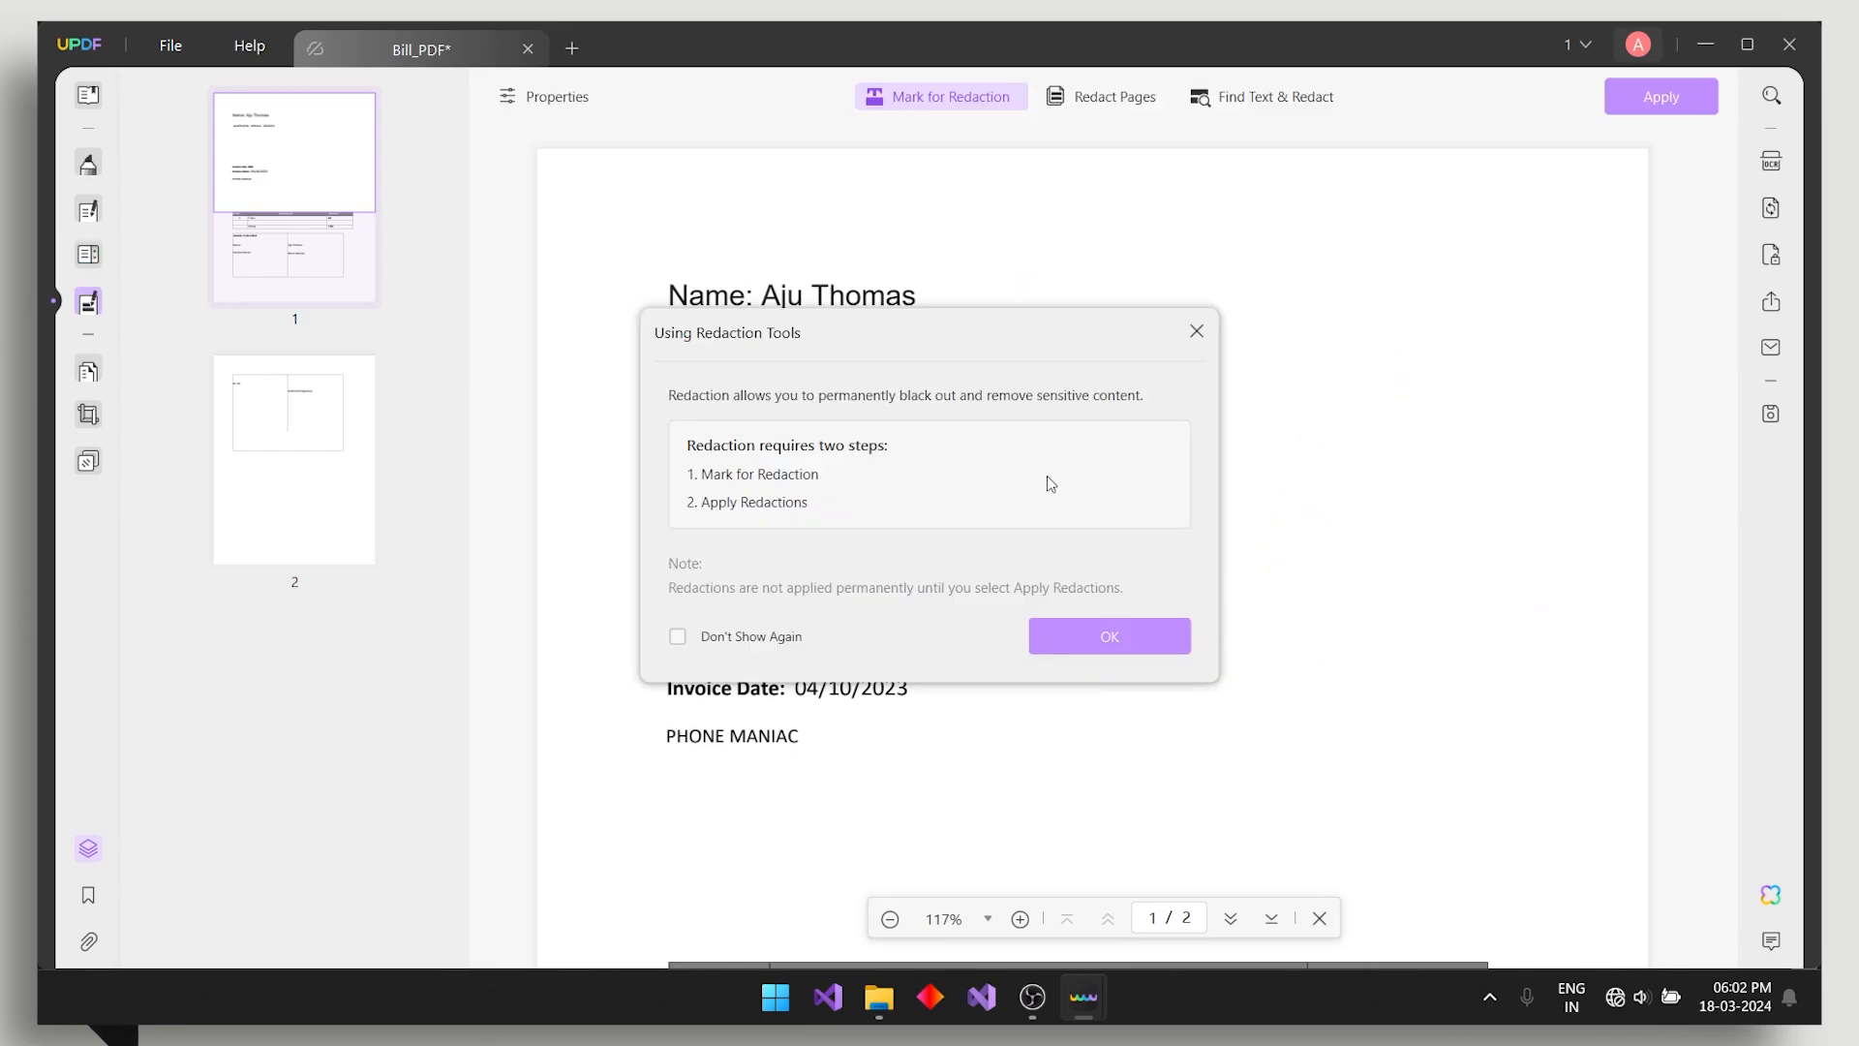
- Mark the address line for redaction, then test a search in the Find Text & Redact panel
{"action": "left_click", "coordinate": [1075, 629]}
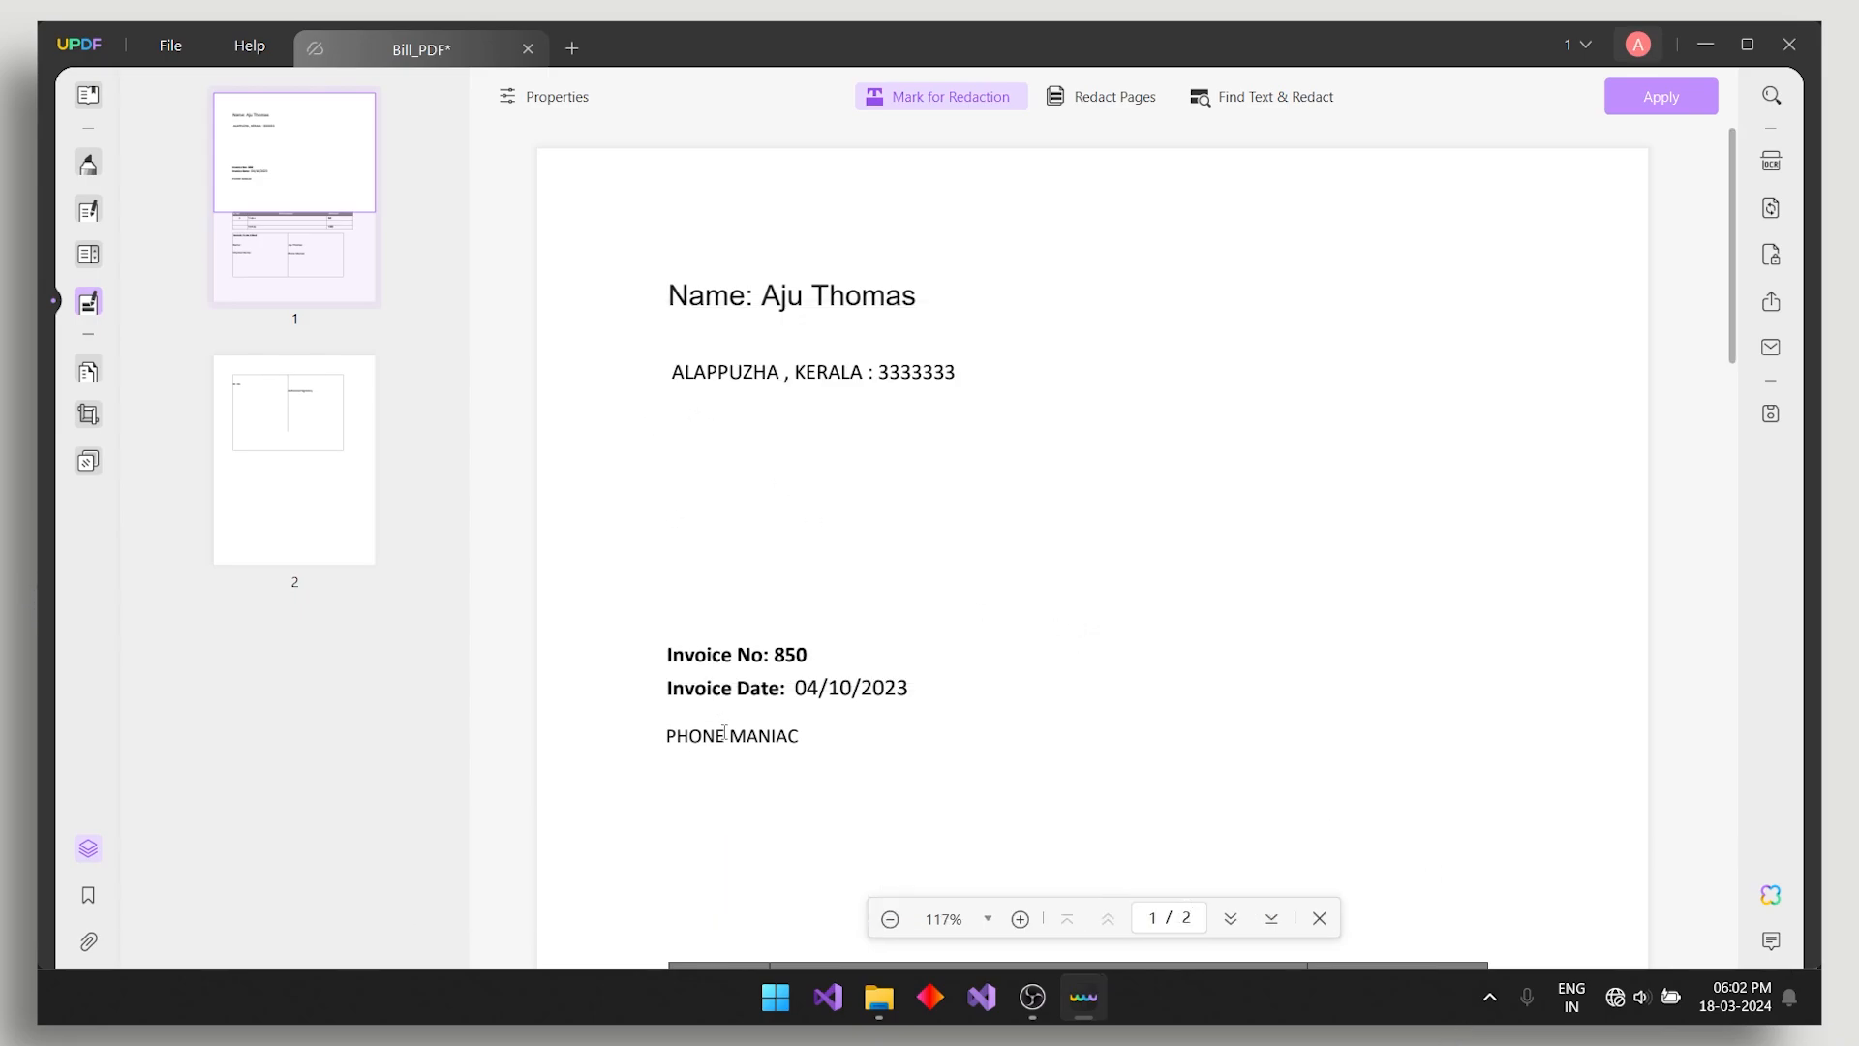
{"action": "left_click_drag", "start_coordinate": [642, 342], "coordinate": [983, 383]}
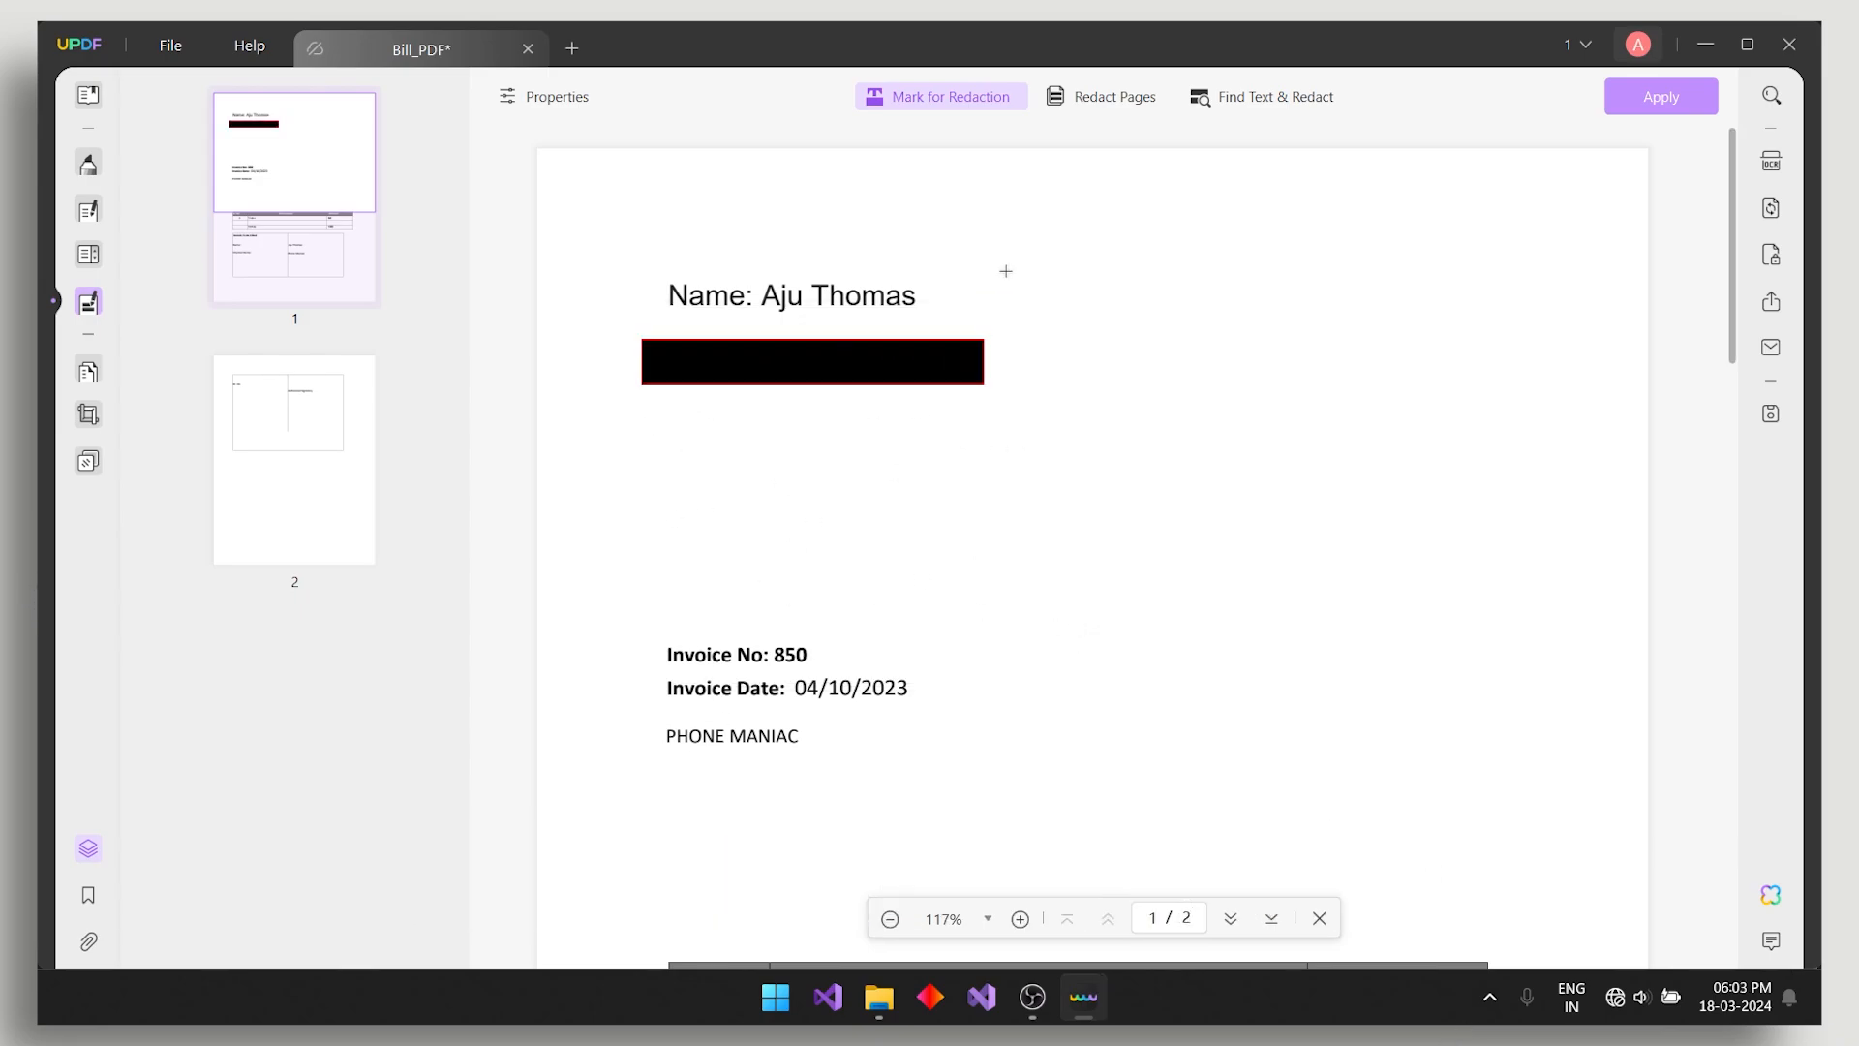
{"action": "left_click", "coordinate": [1275, 96]}
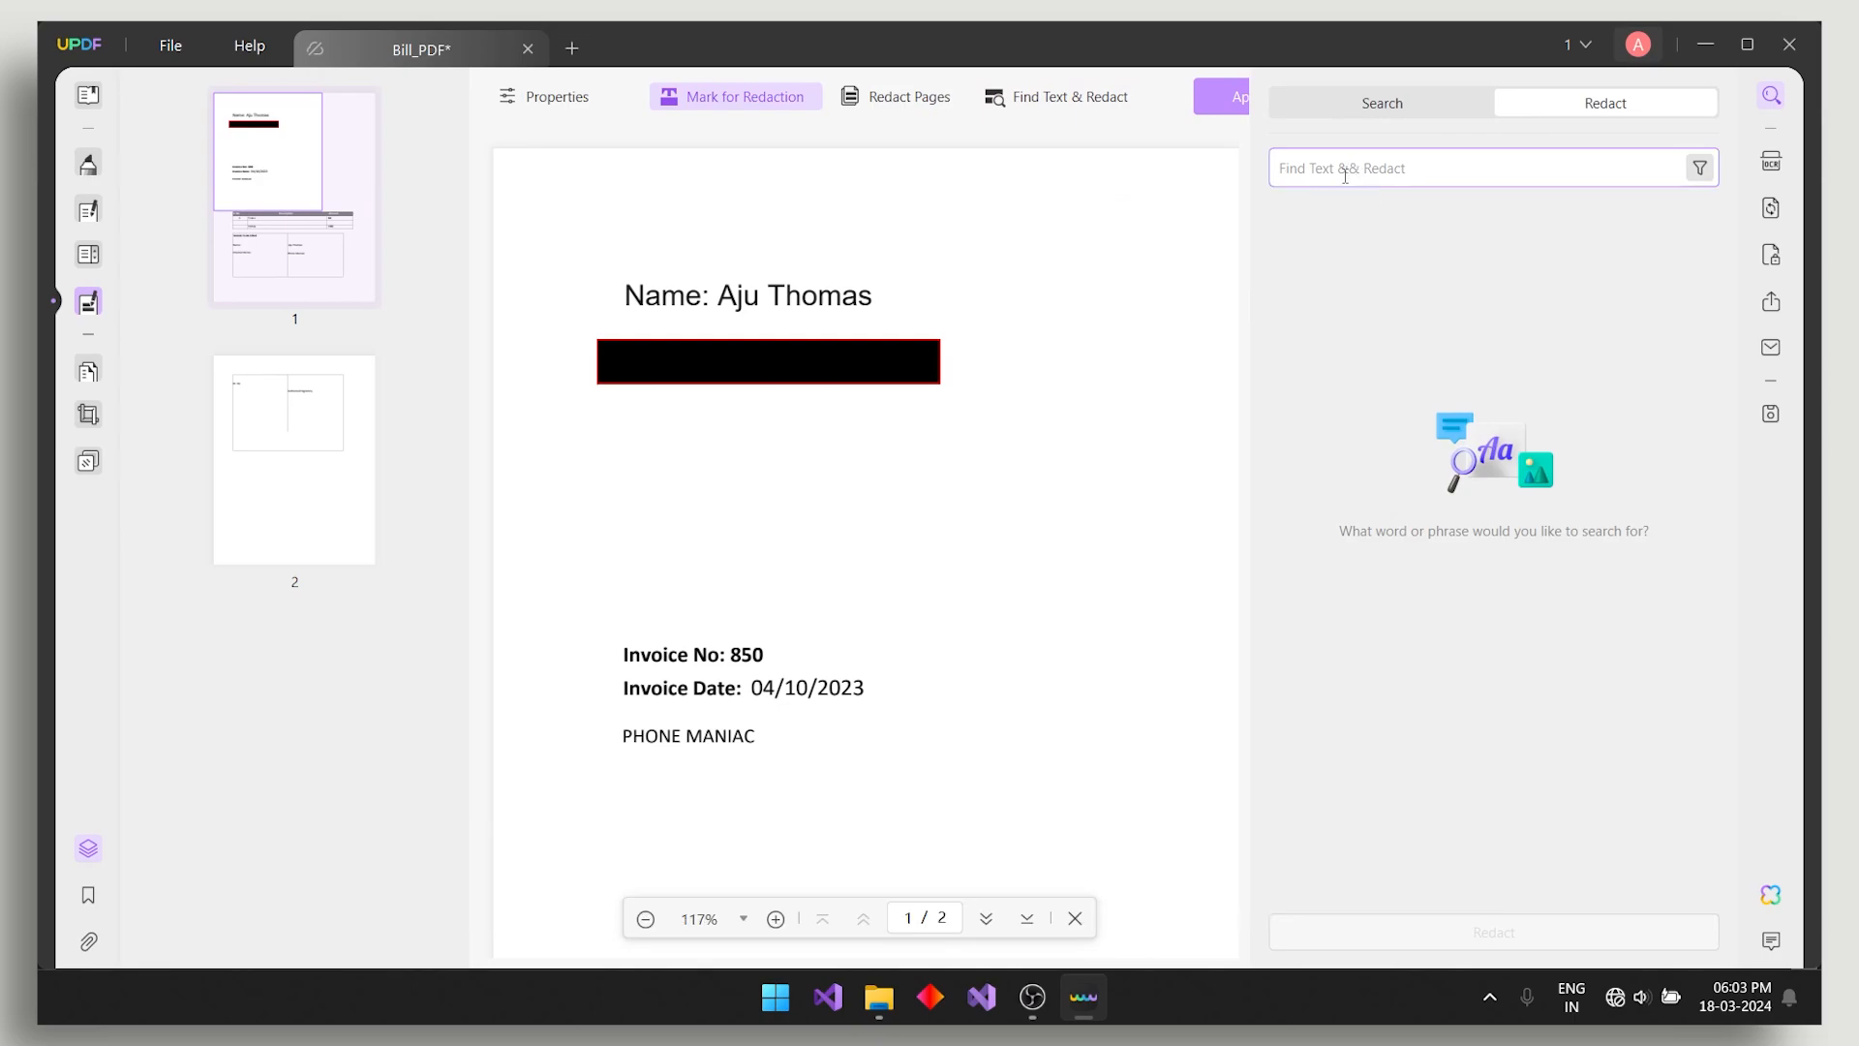
{"action": "type", "text": "afaf"}
{"action": "key", "text": "BackSpace"}
{"action": "key", "text": "BackSpace"}
{"action": "key", "text": "BackSpace"}
{"action": "key", "text": "BackSpace"}
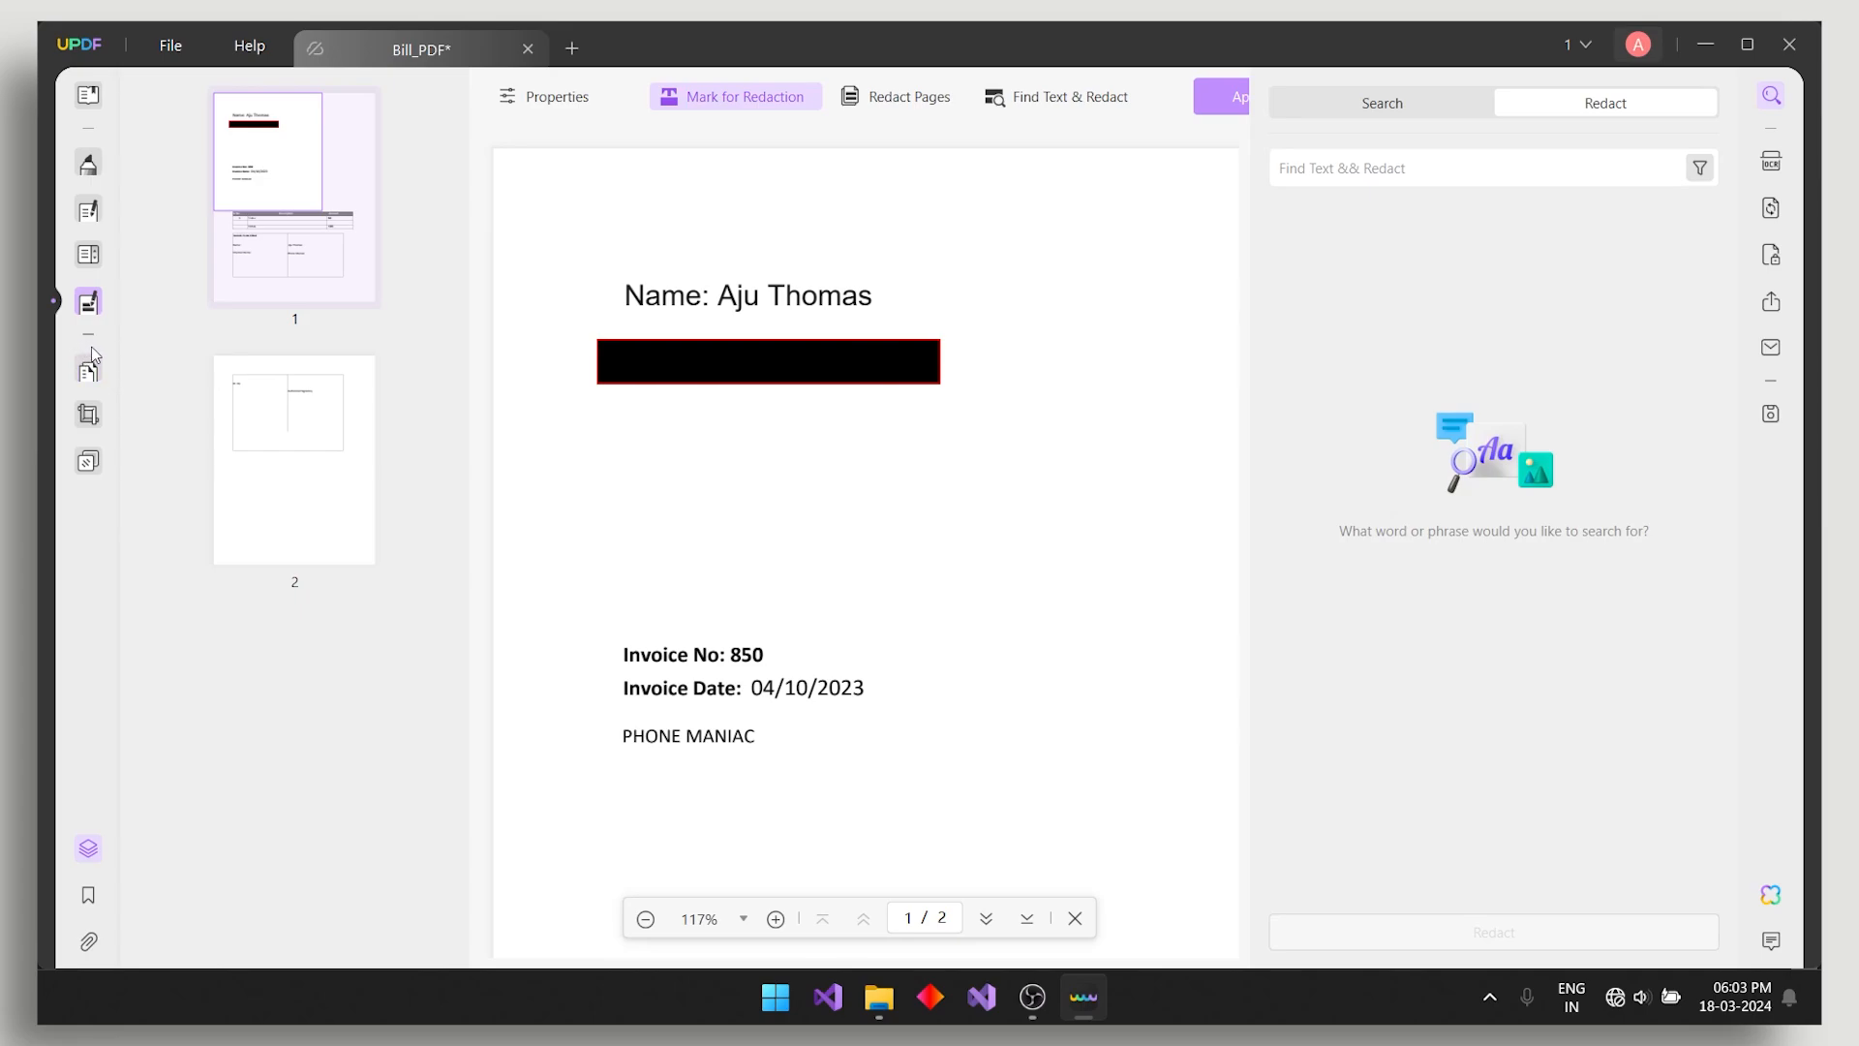
{"action": "left_click", "coordinate": [717, 366]}
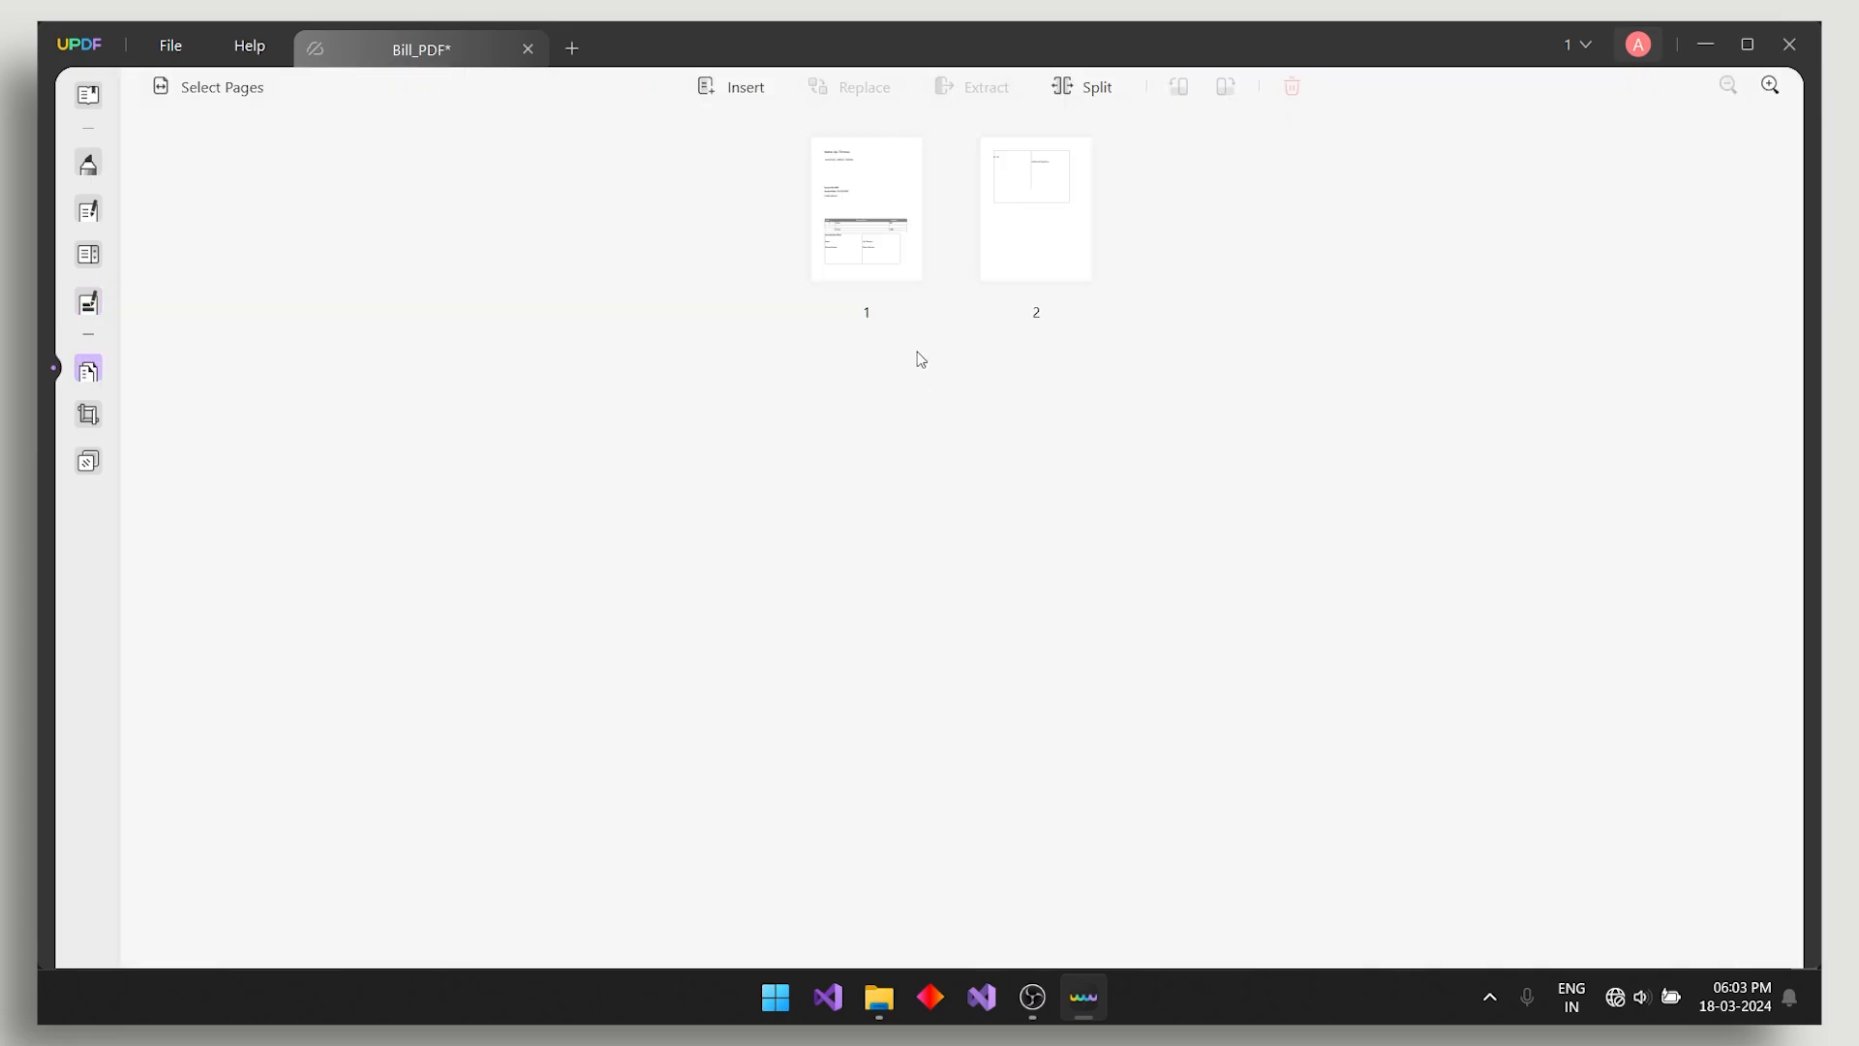
- Move the bill page after page 2, then crop page 2's empty bottom to 561.72 high
{"action": "left_click_drag", "start_coordinate": [871, 208], "coordinate": [1089, 247]}
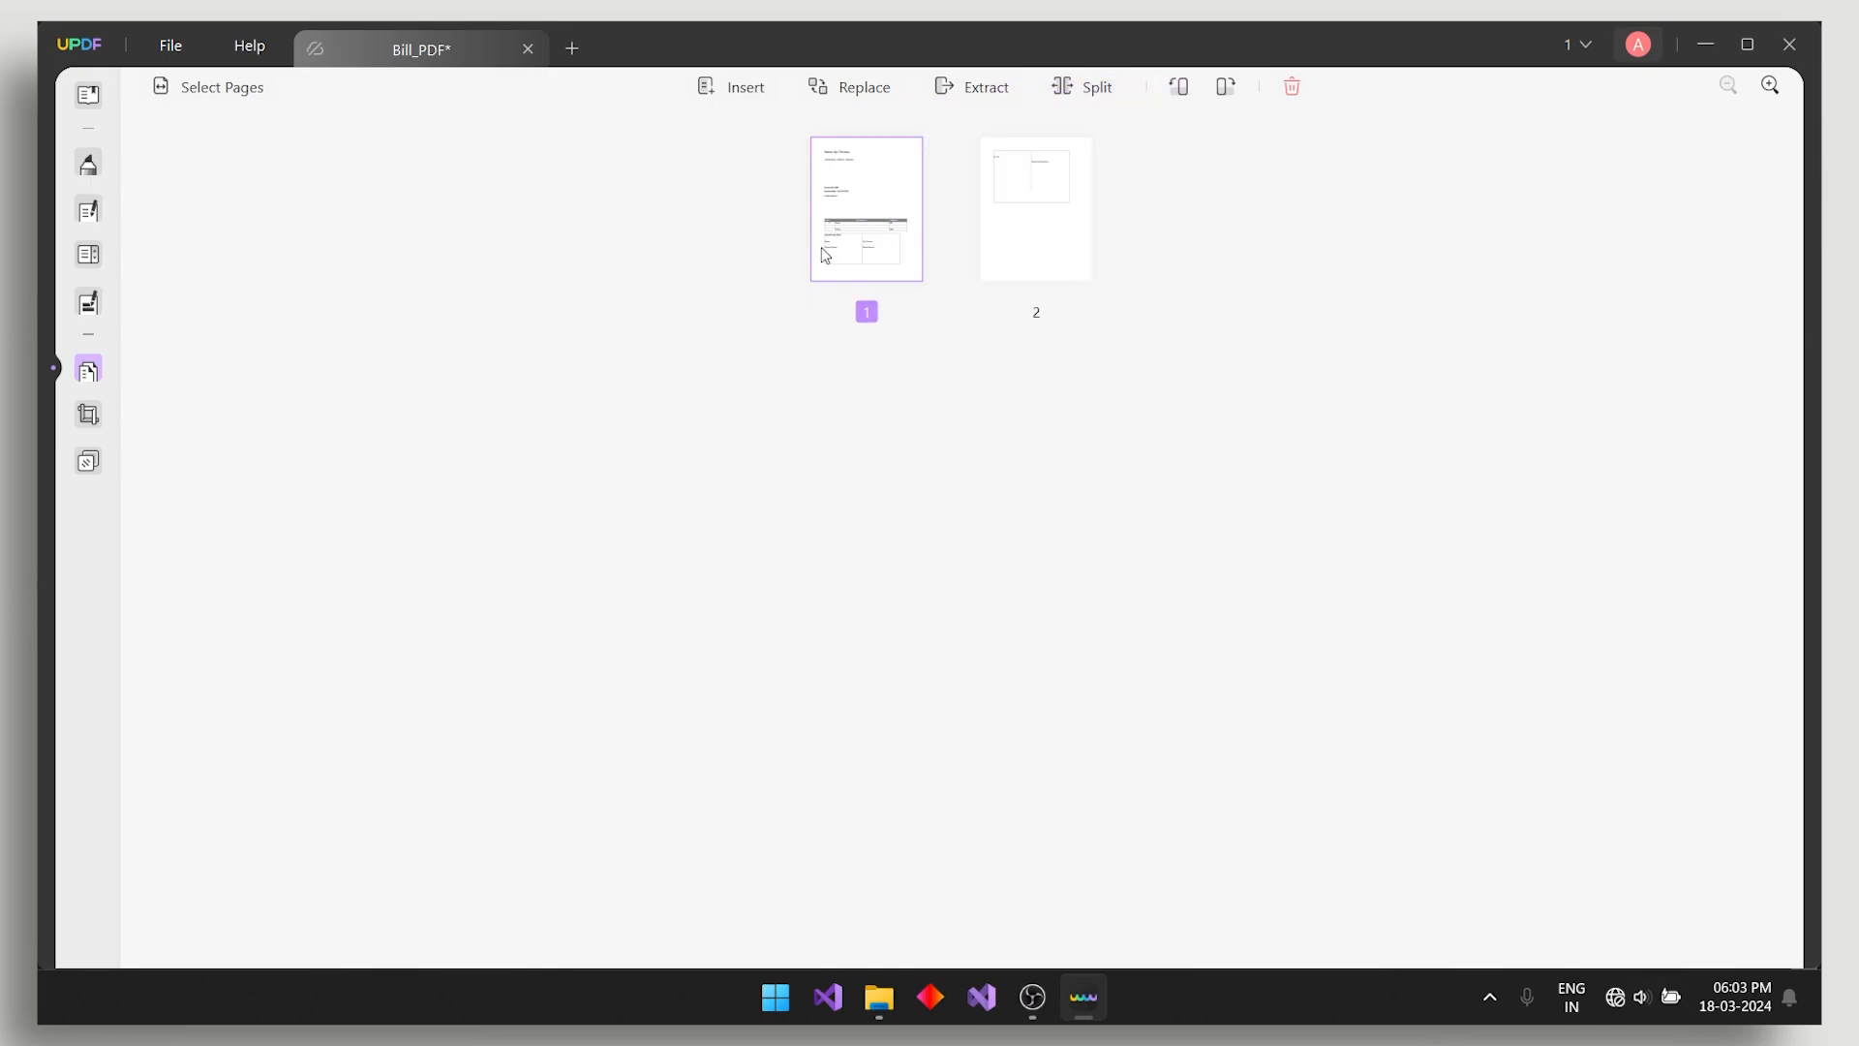
{"action": "left_click_drag", "start_coordinate": [823, 184], "coordinate": [792, 230]}
{"action": "left_click", "coordinate": [89, 415]}
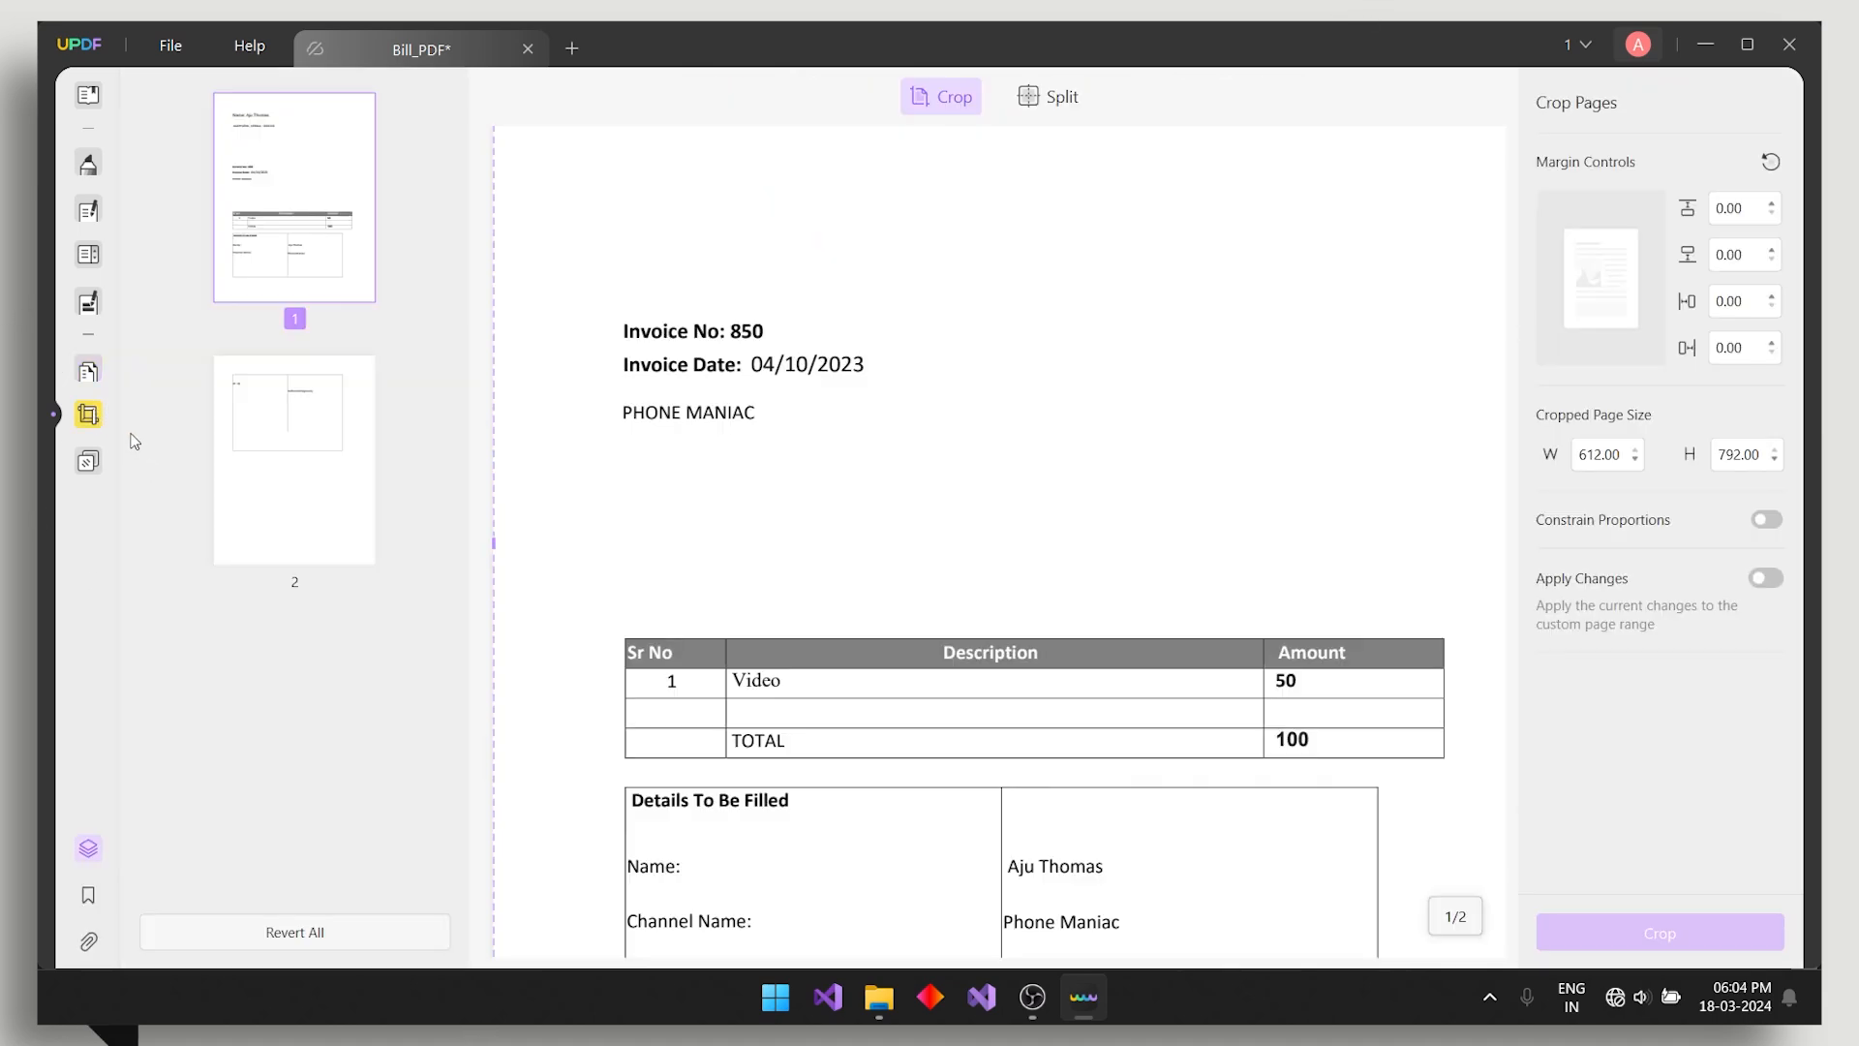
{"action": "scroll", "coordinate": [1036, 518], "scroll_direction": "down", "scroll_amount": 7}
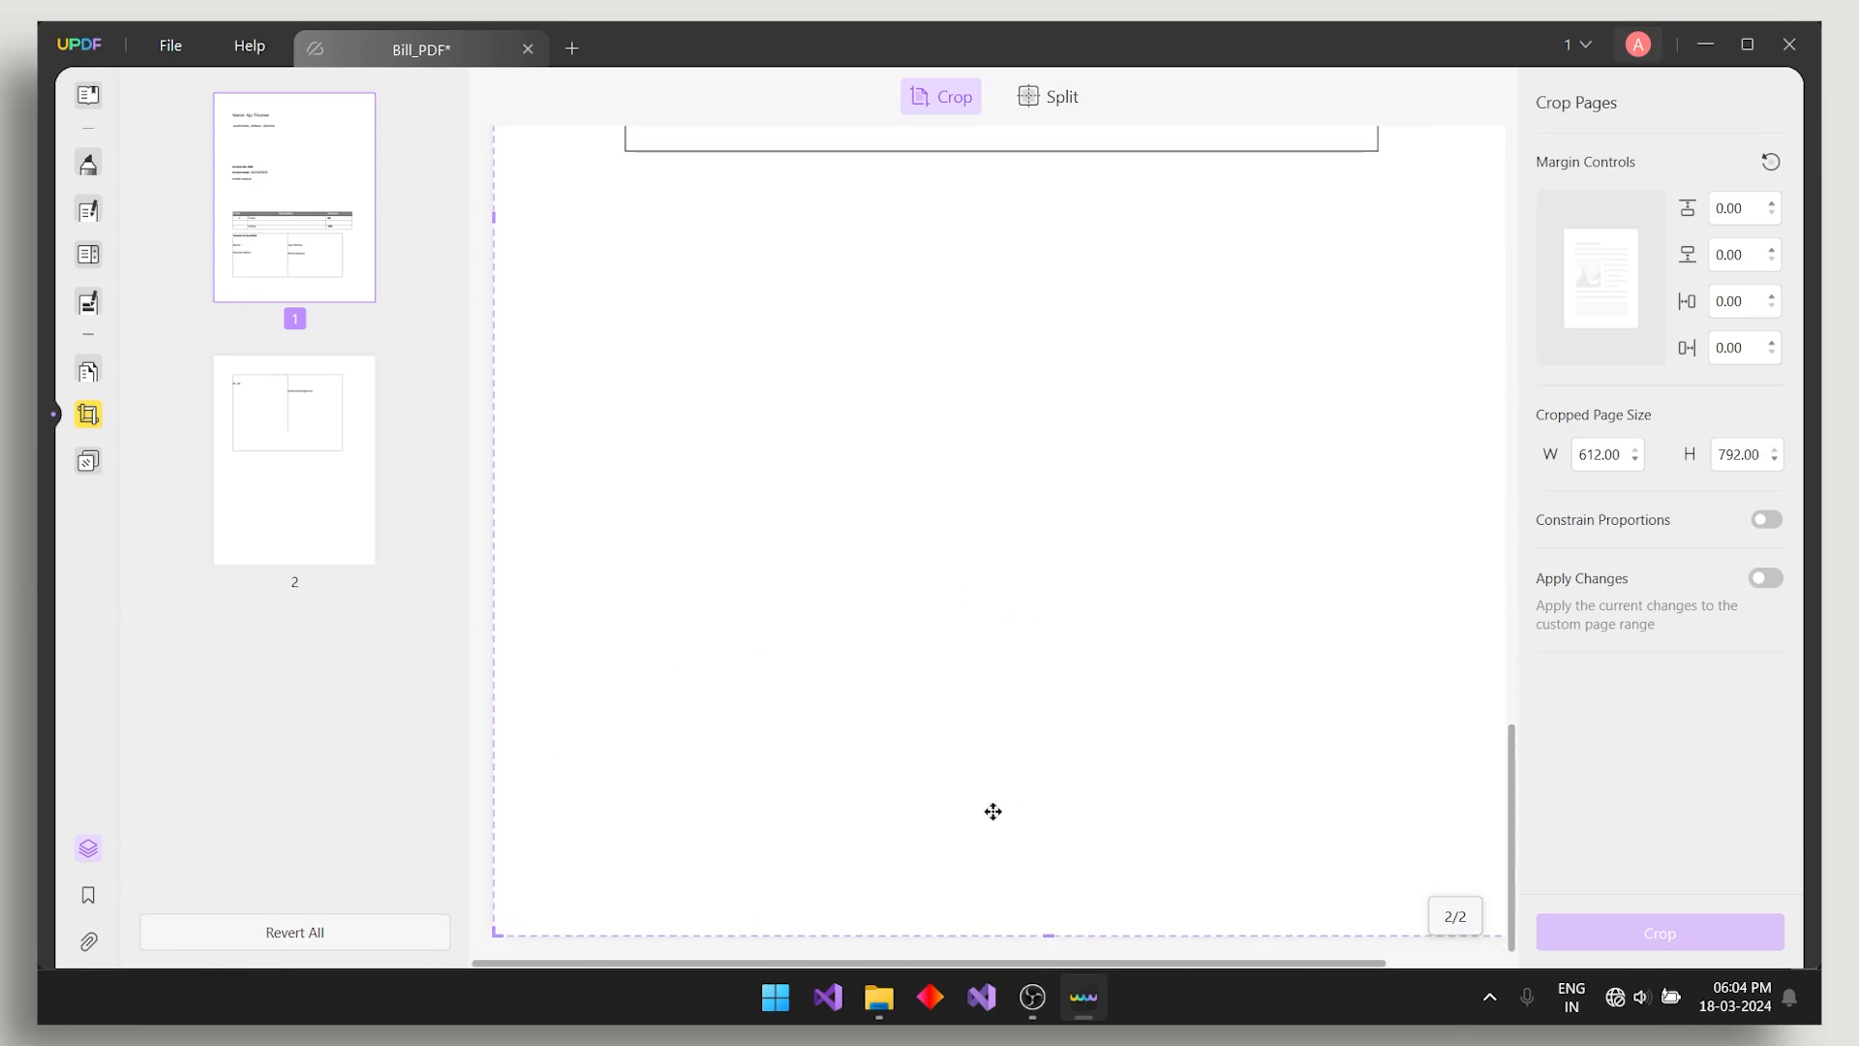
{"action": "scroll", "coordinate": [991, 810], "scroll_direction": "up", "scroll_amount": 15}
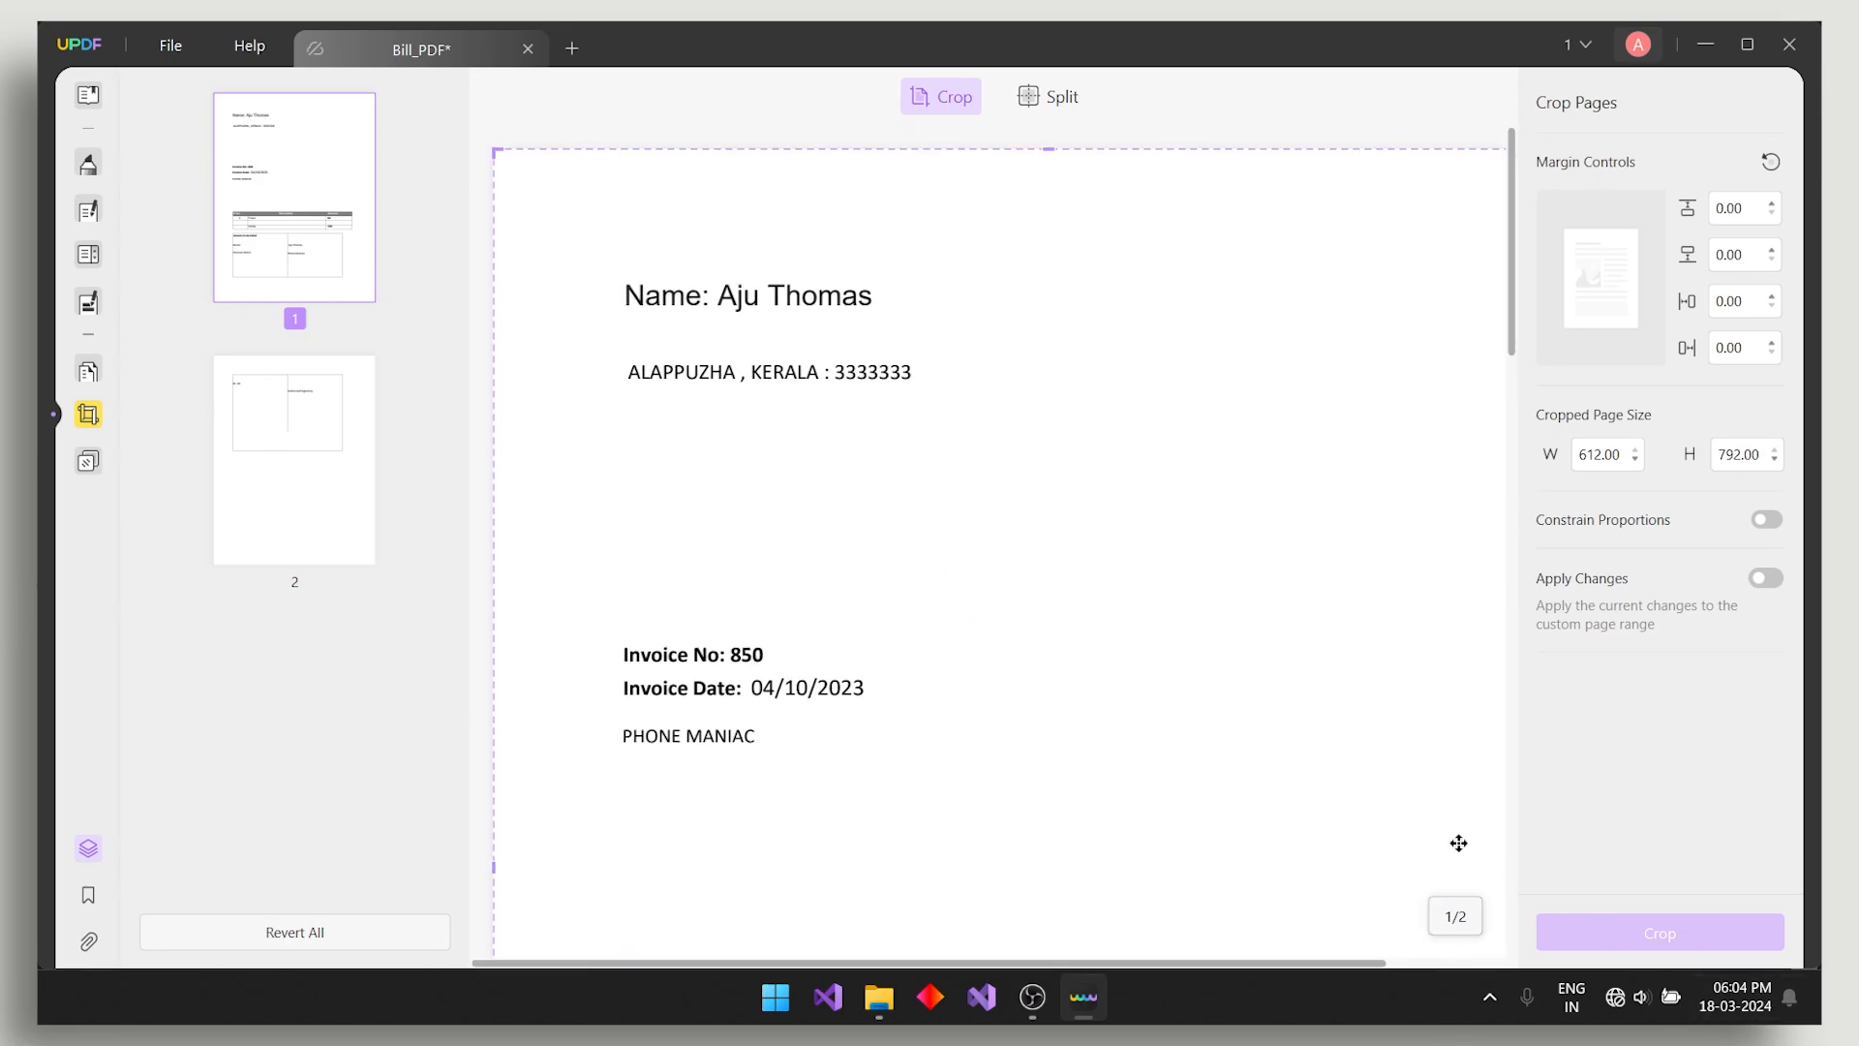
{"action": "scroll", "coordinate": [1302, 661], "scroll_direction": "down", "scroll_amount": 10}
{"action": "scroll", "coordinate": [1079, 809], "scroll_direction": "down", "scroll_amount": 4}
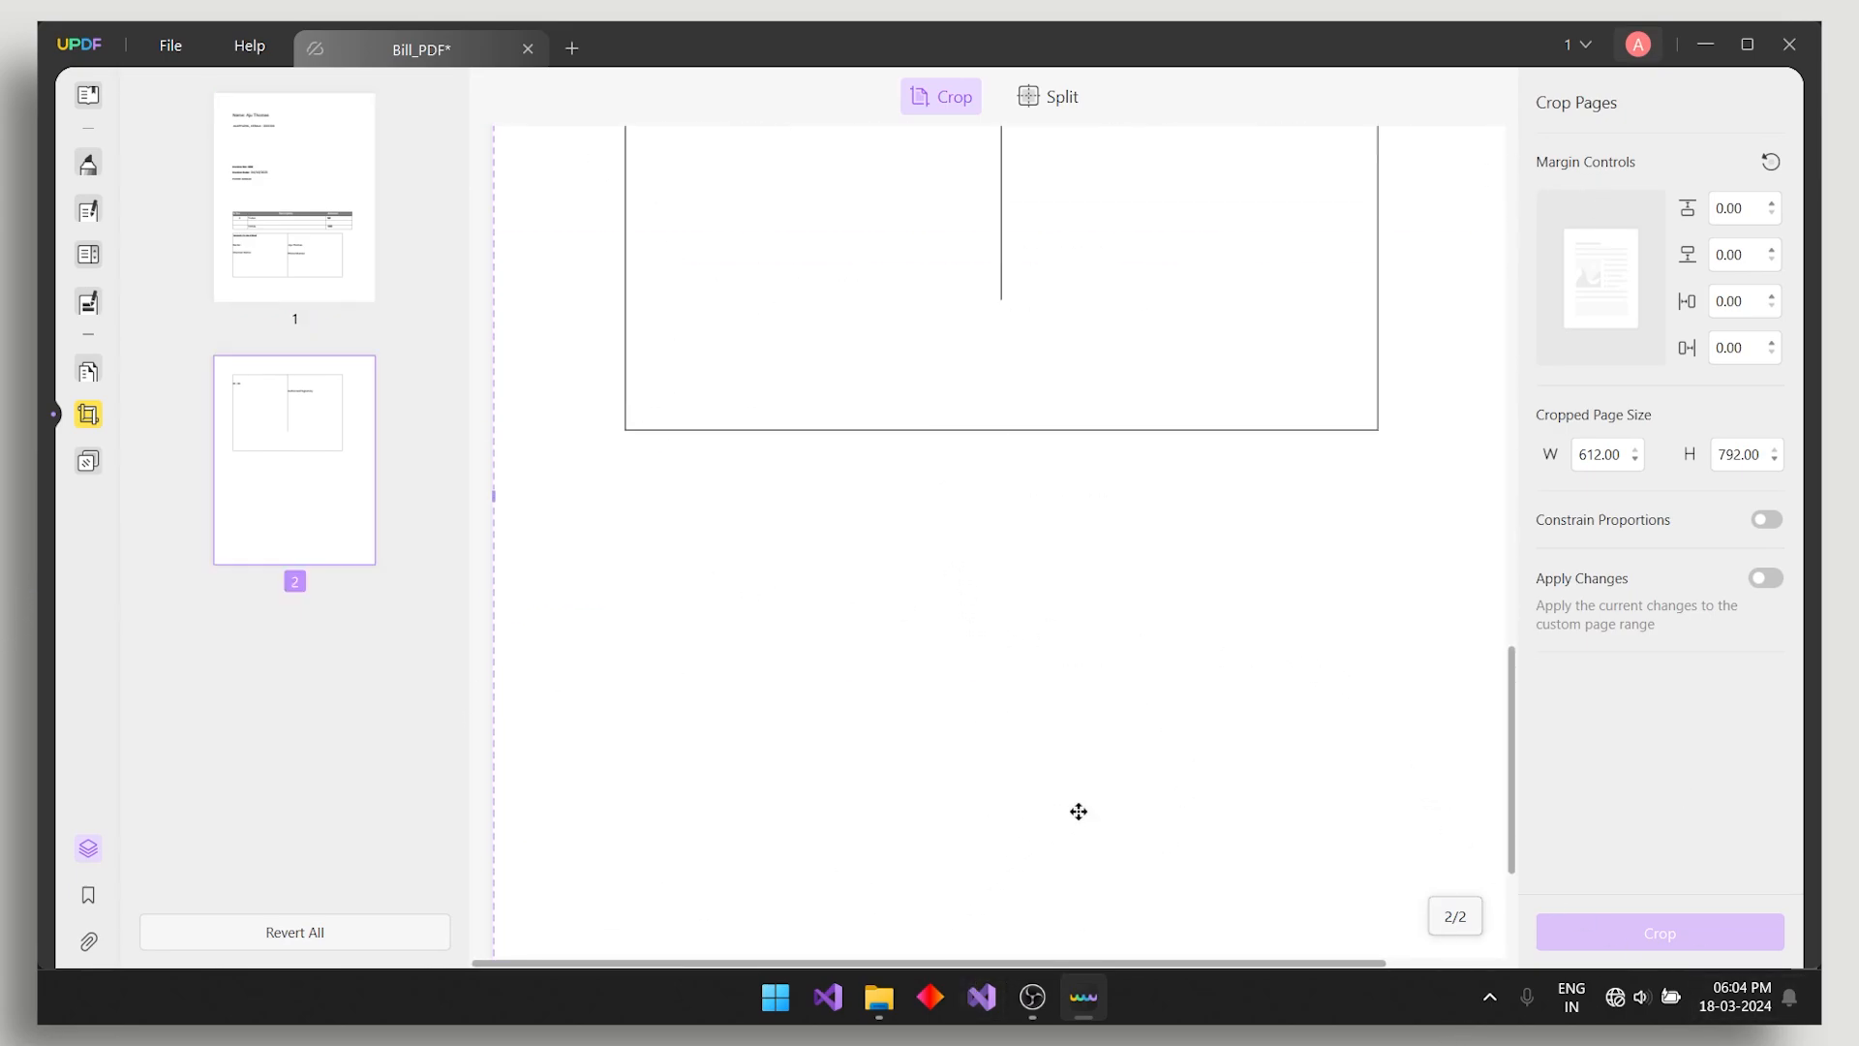
{"action": "left_click_drag", "start_coordinate": [848, 927], "coordinate": [913, 501]}
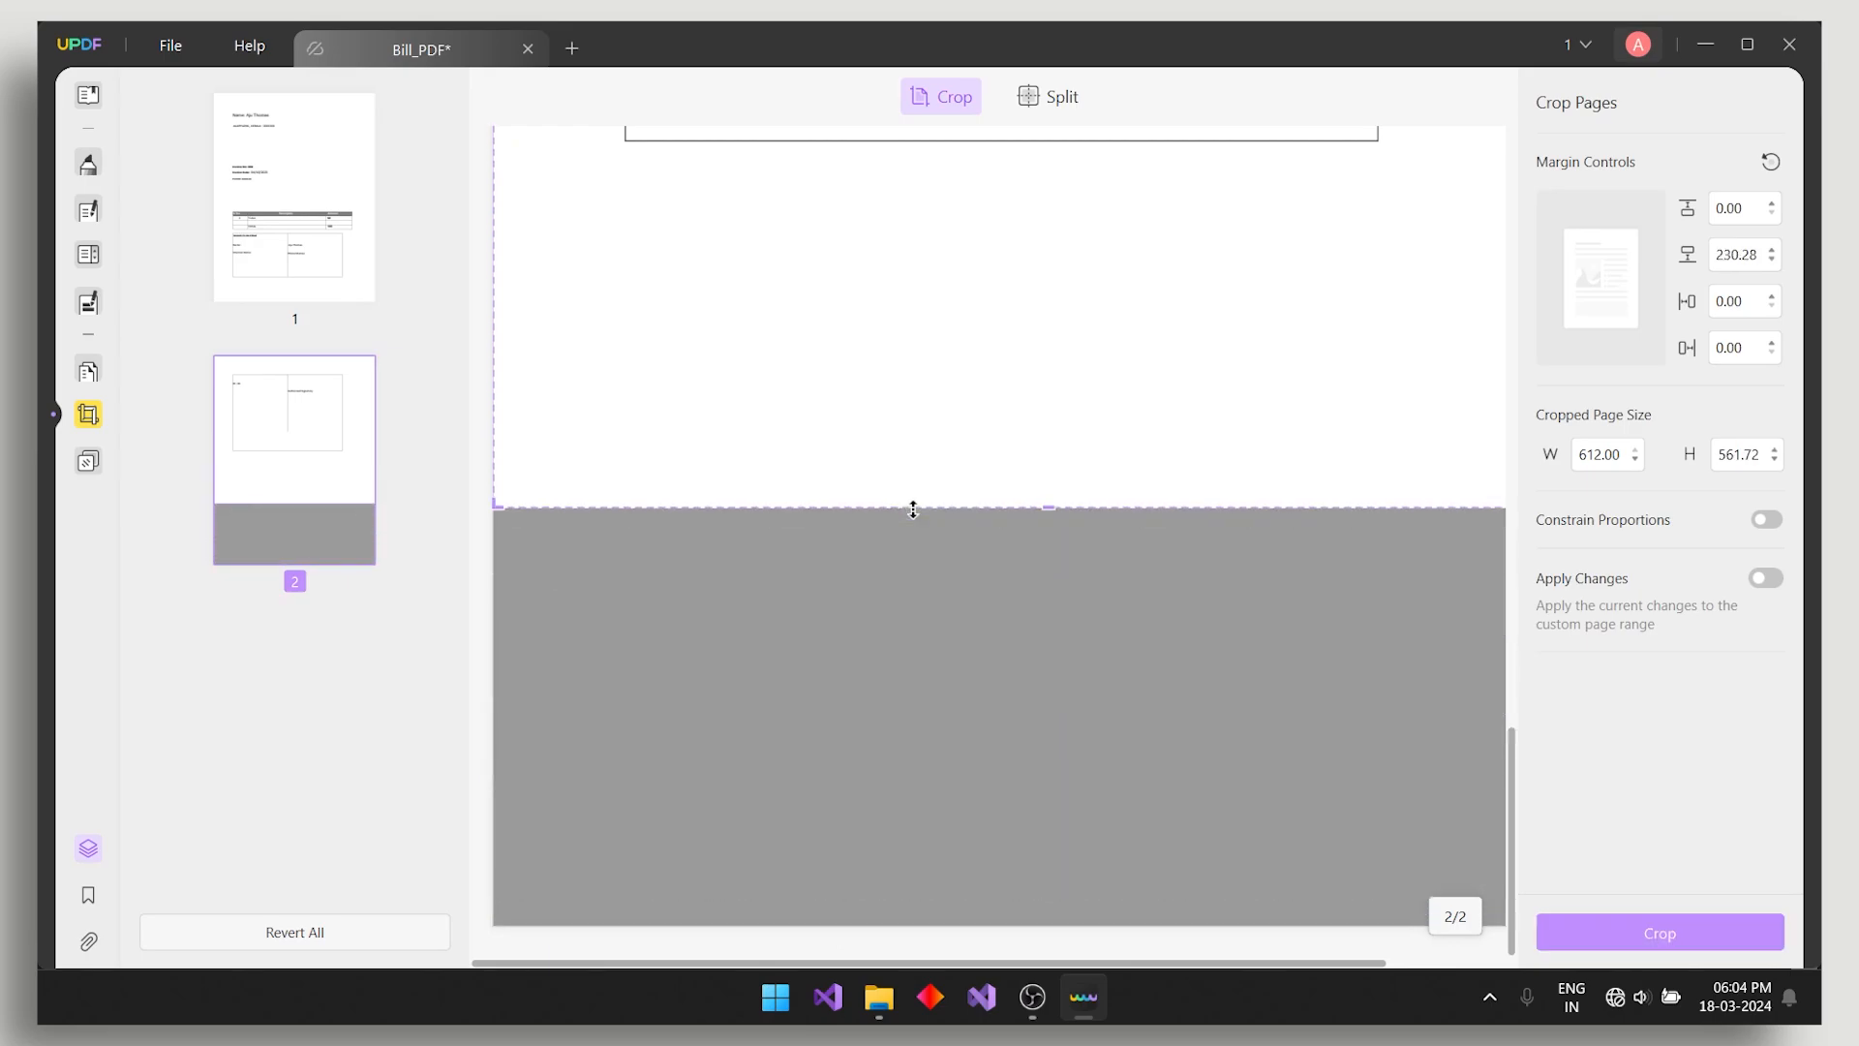
{"action": "scroll", "coordinate": [915, 498], "scroll_direction": "up", "scroll_amount": 5}
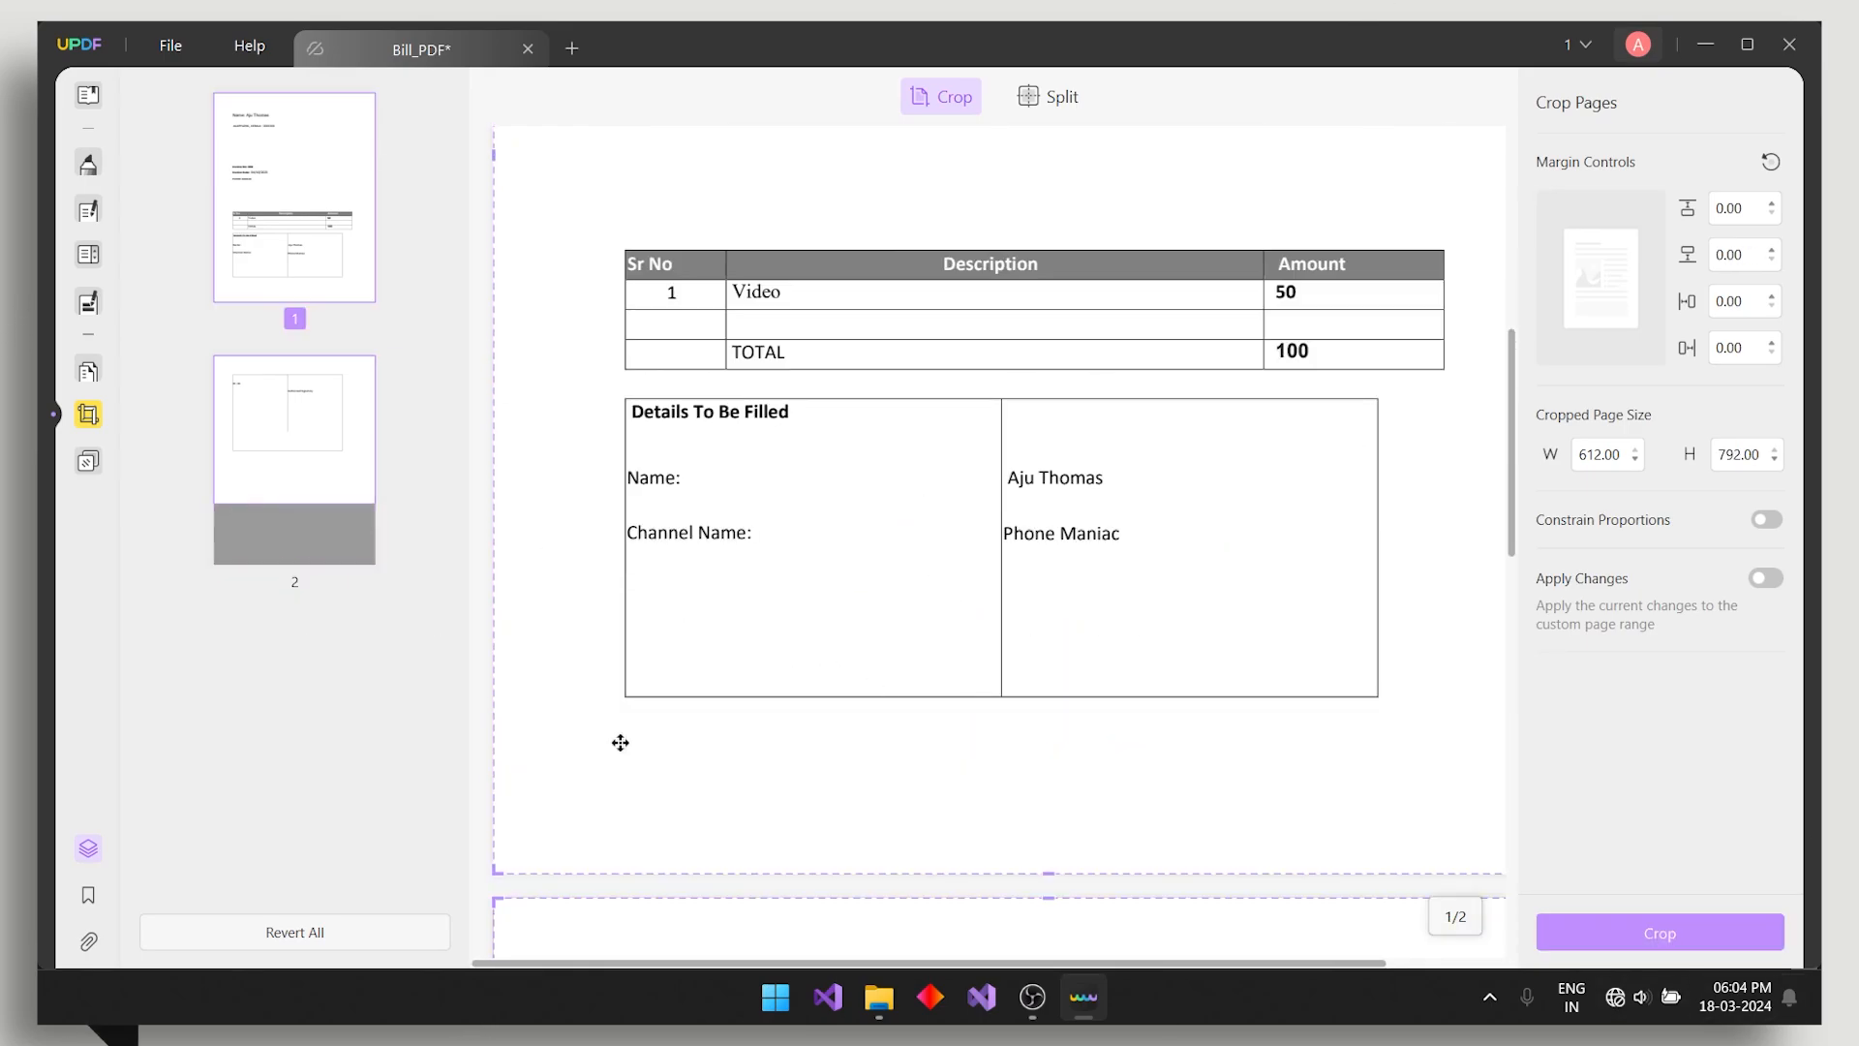
{"action": "left_click", "coordinate": [97, 461]}
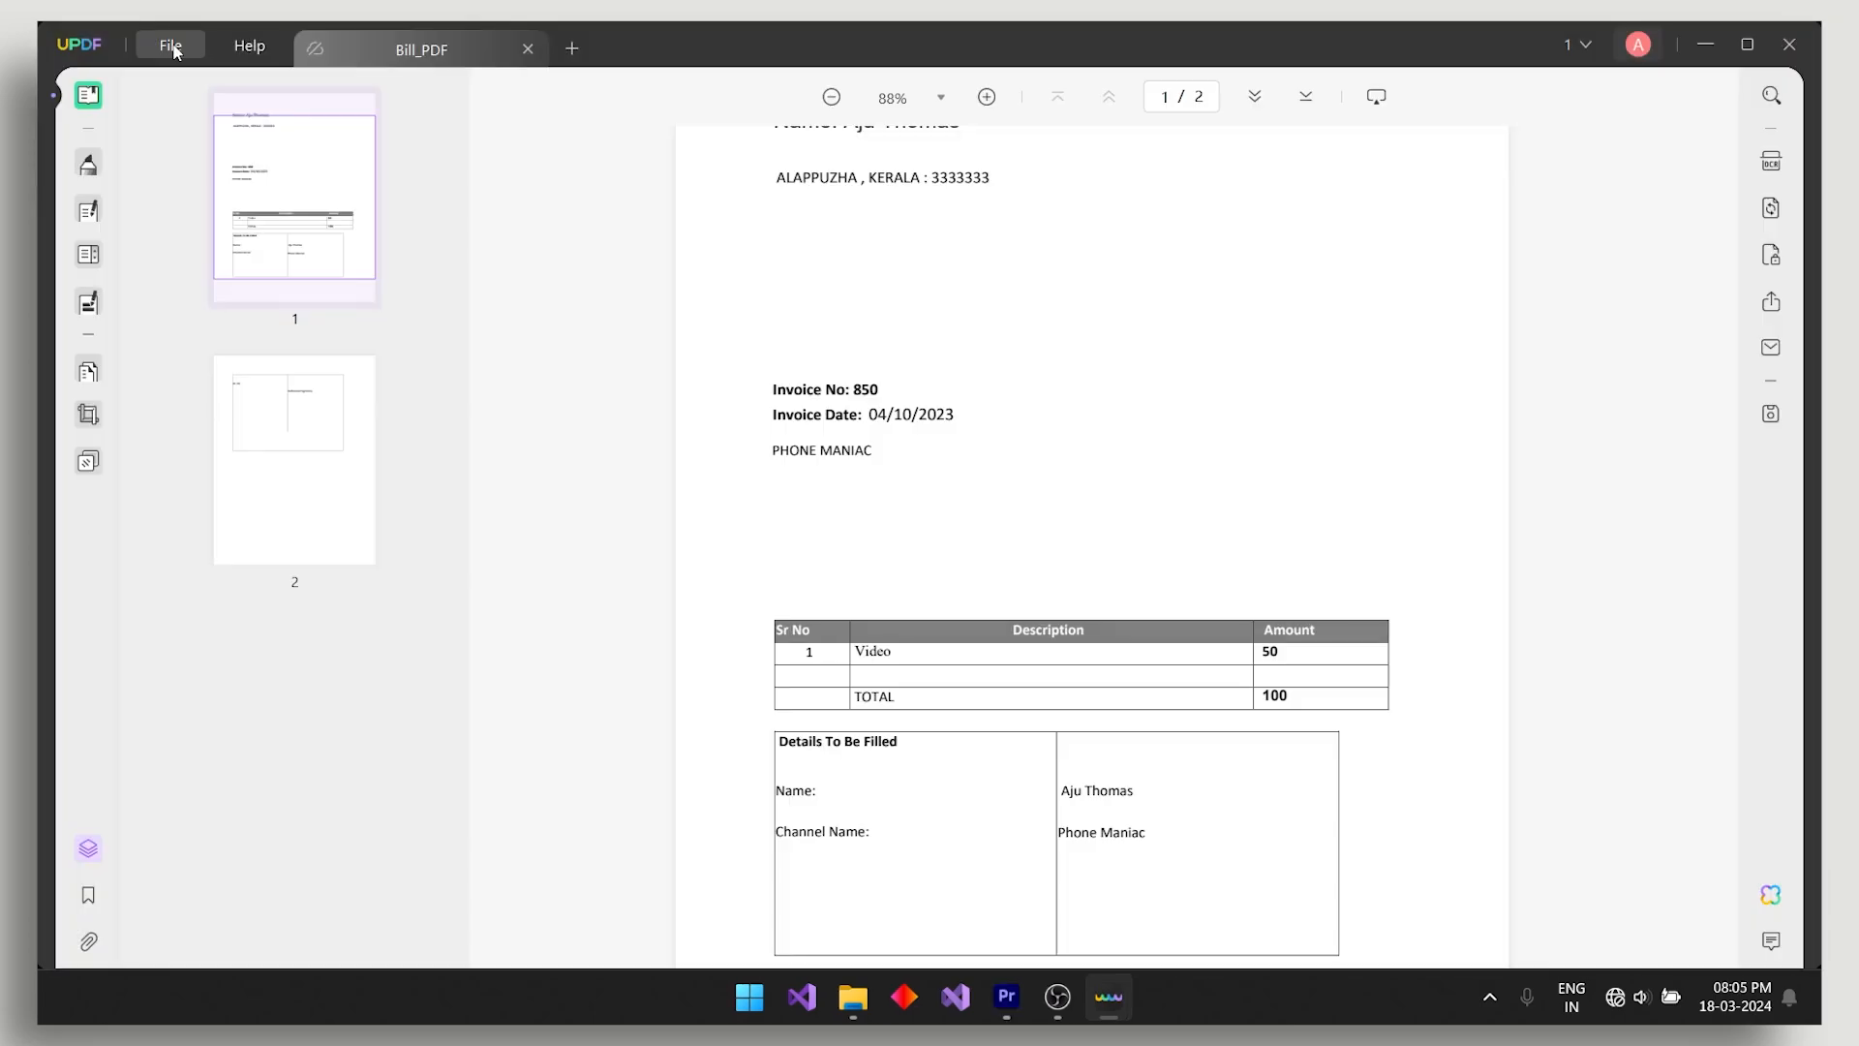
- Review the Reduce File Size quality options for the 1.09 MB Bill_PDF, then cancel
{"action": "left_click", "coordinate": [172, 46]}
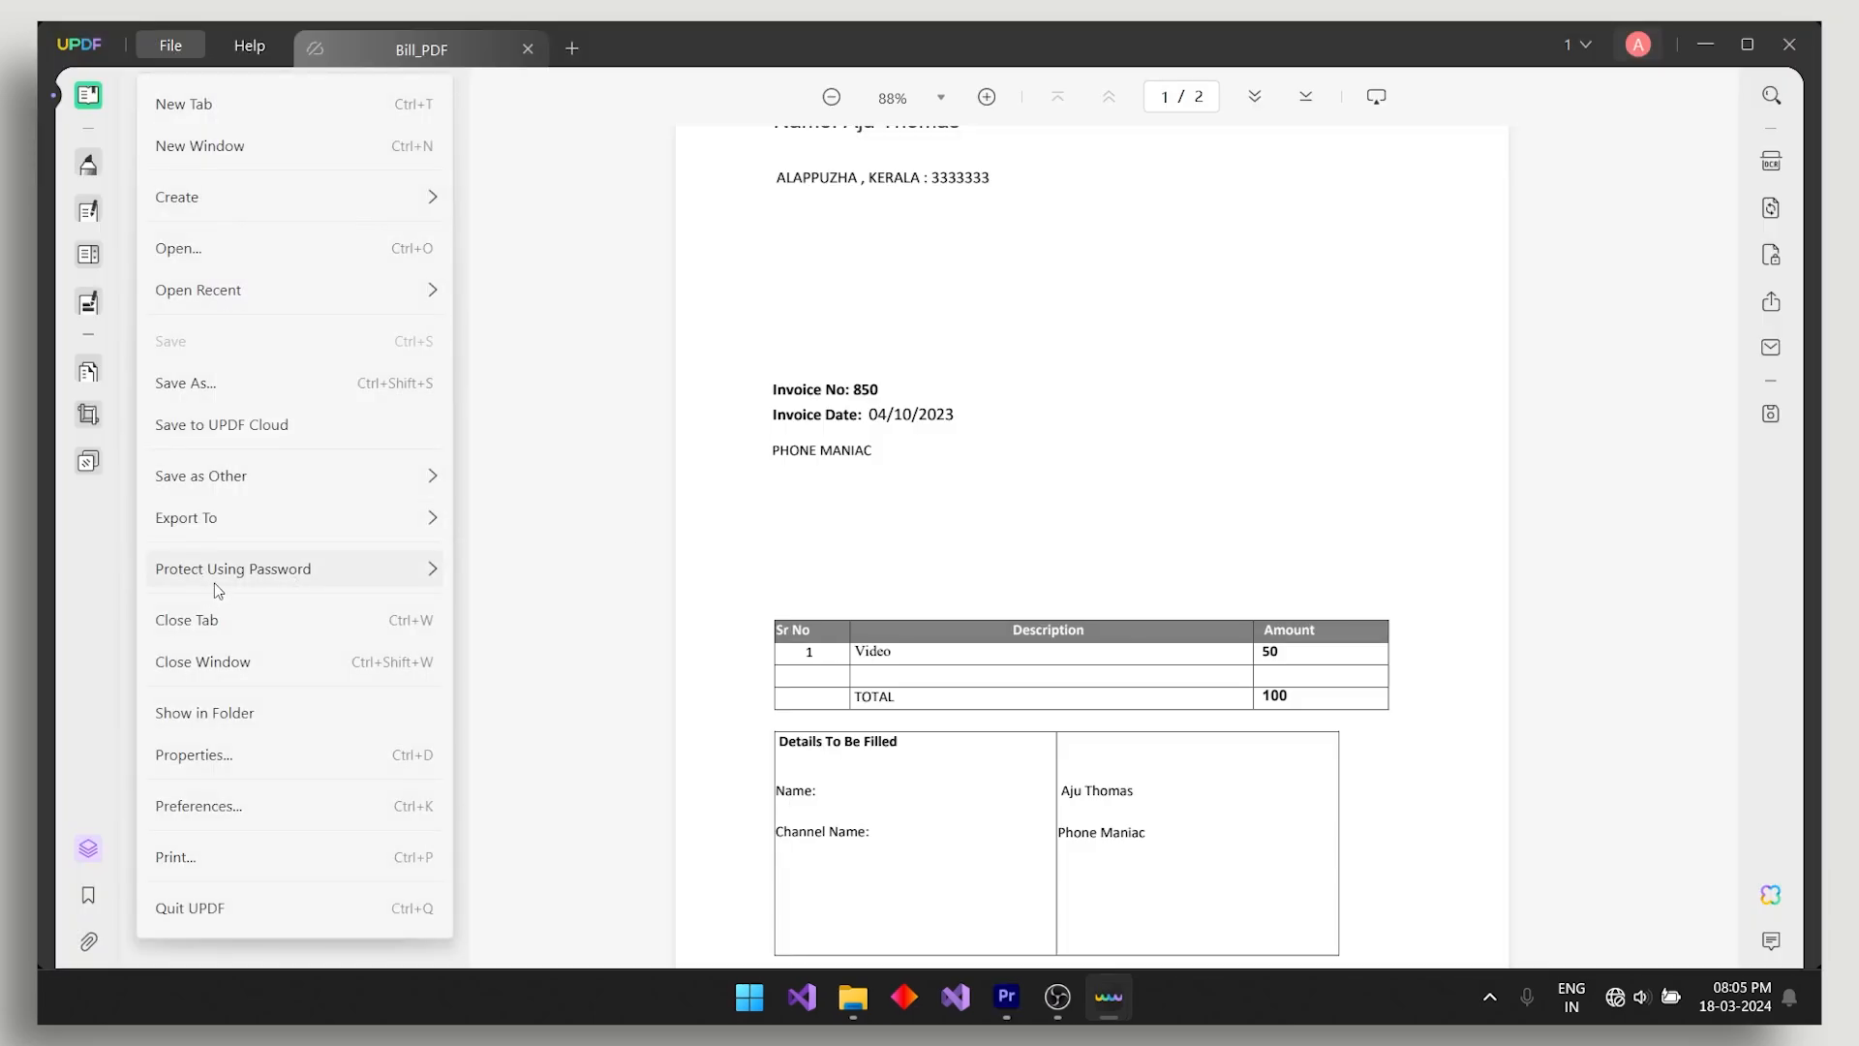
{"action": "mouse_move", "coordinate": [284, 577]}
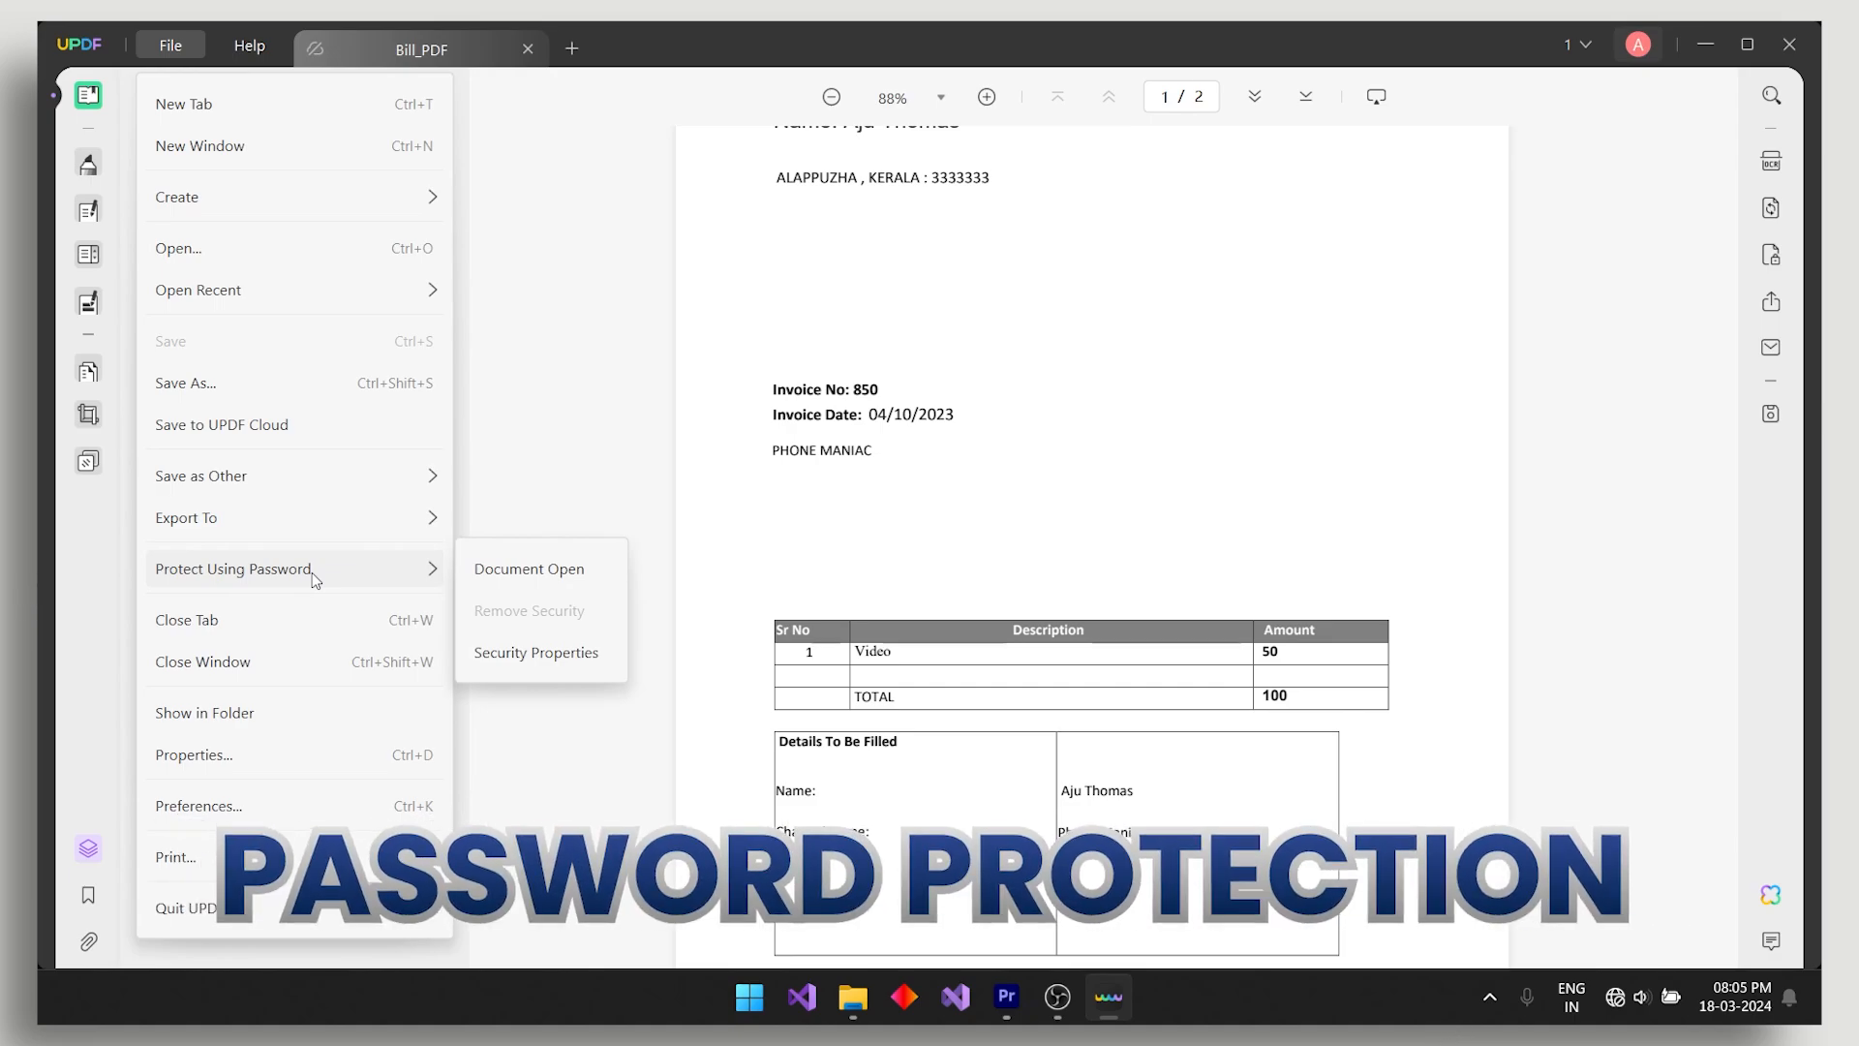
{"action": "mouse_move", "coordinate": [282, 519]}
{"action": "mouse_move", "coordinate": [284, 475]}
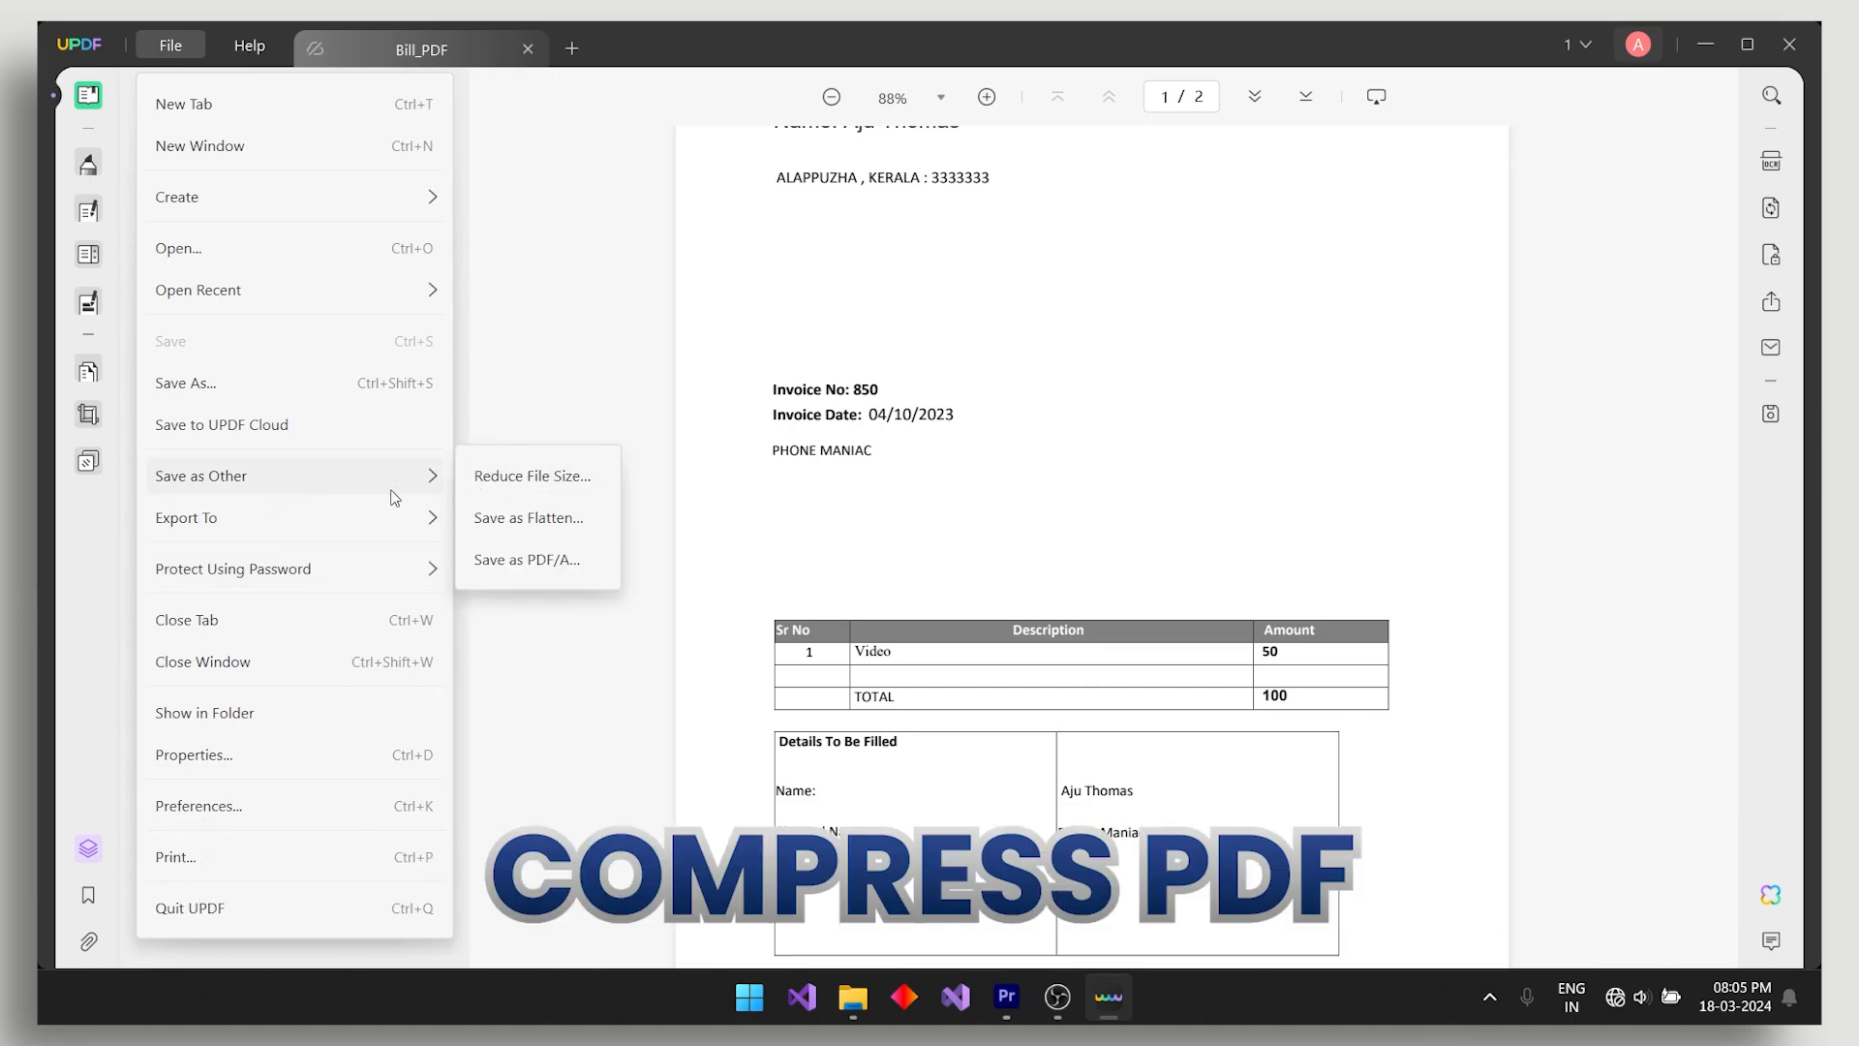
{"action": "left_click", "coordinate": [535, 477]}
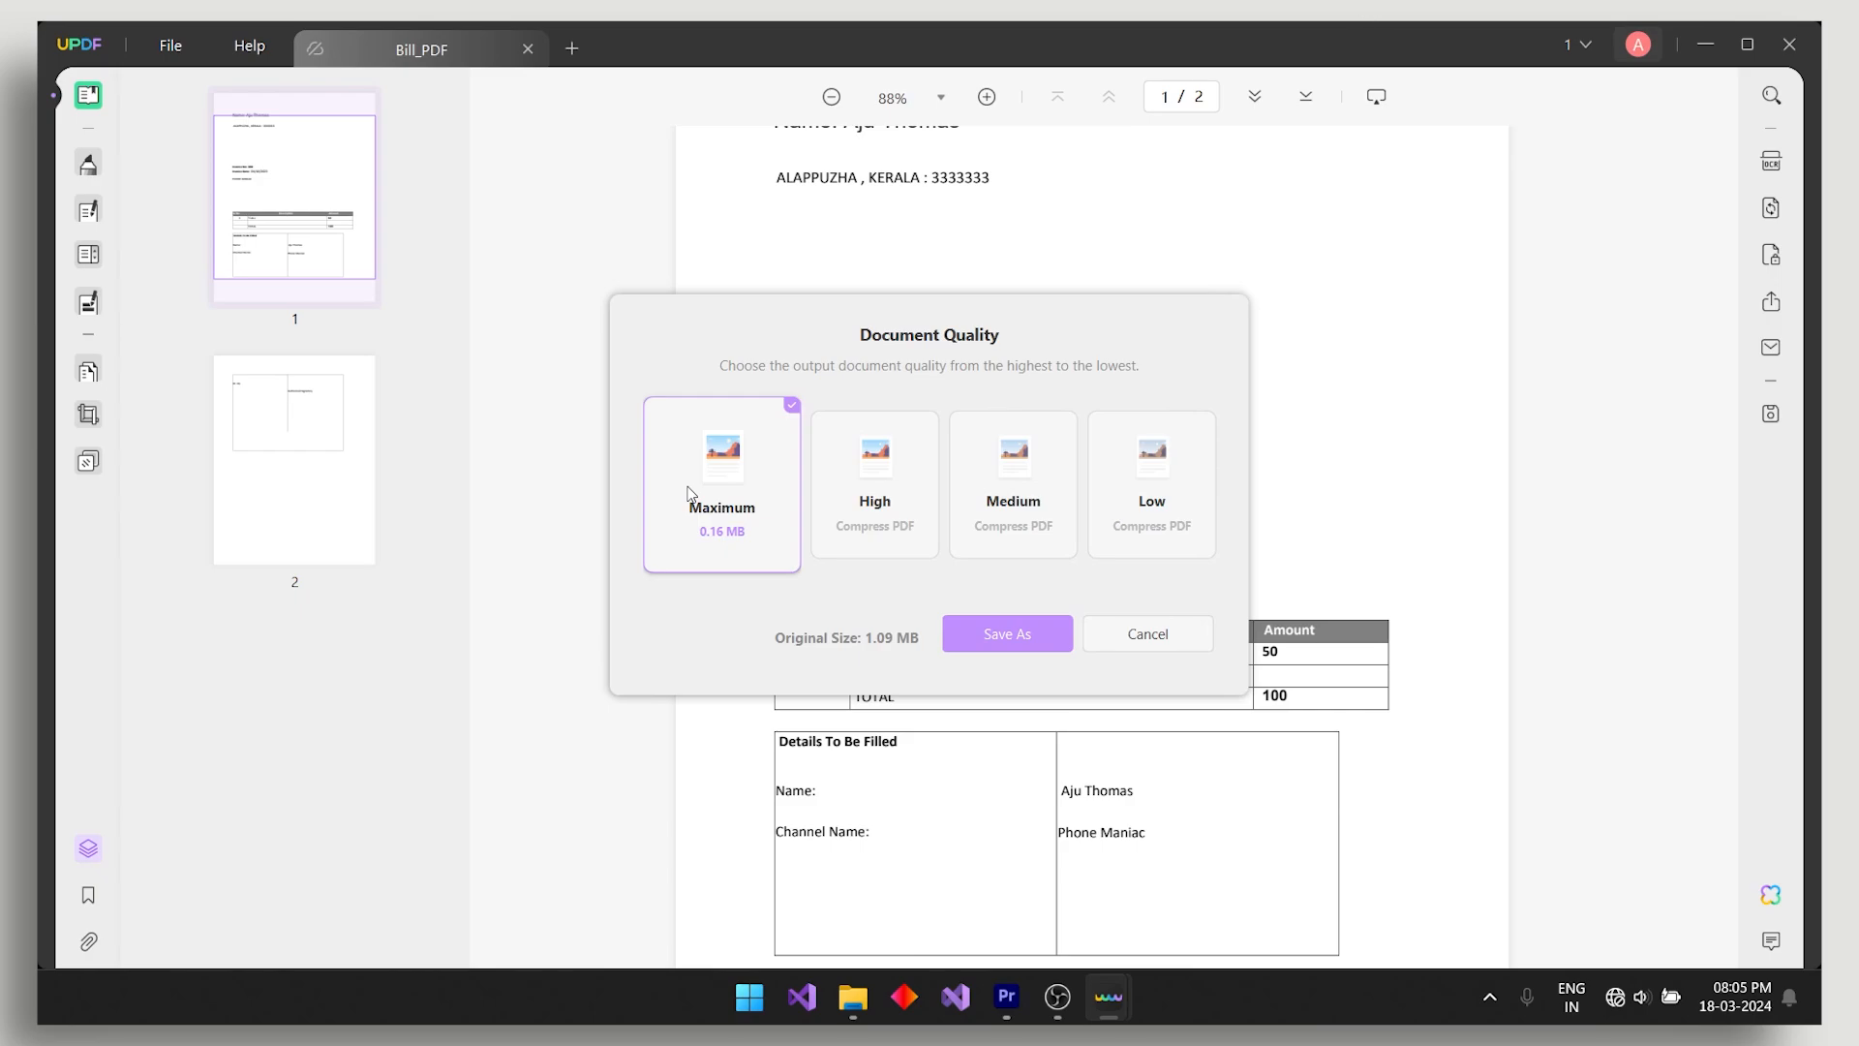
{"action": "left_click", "coordinate": [1123, 627]}
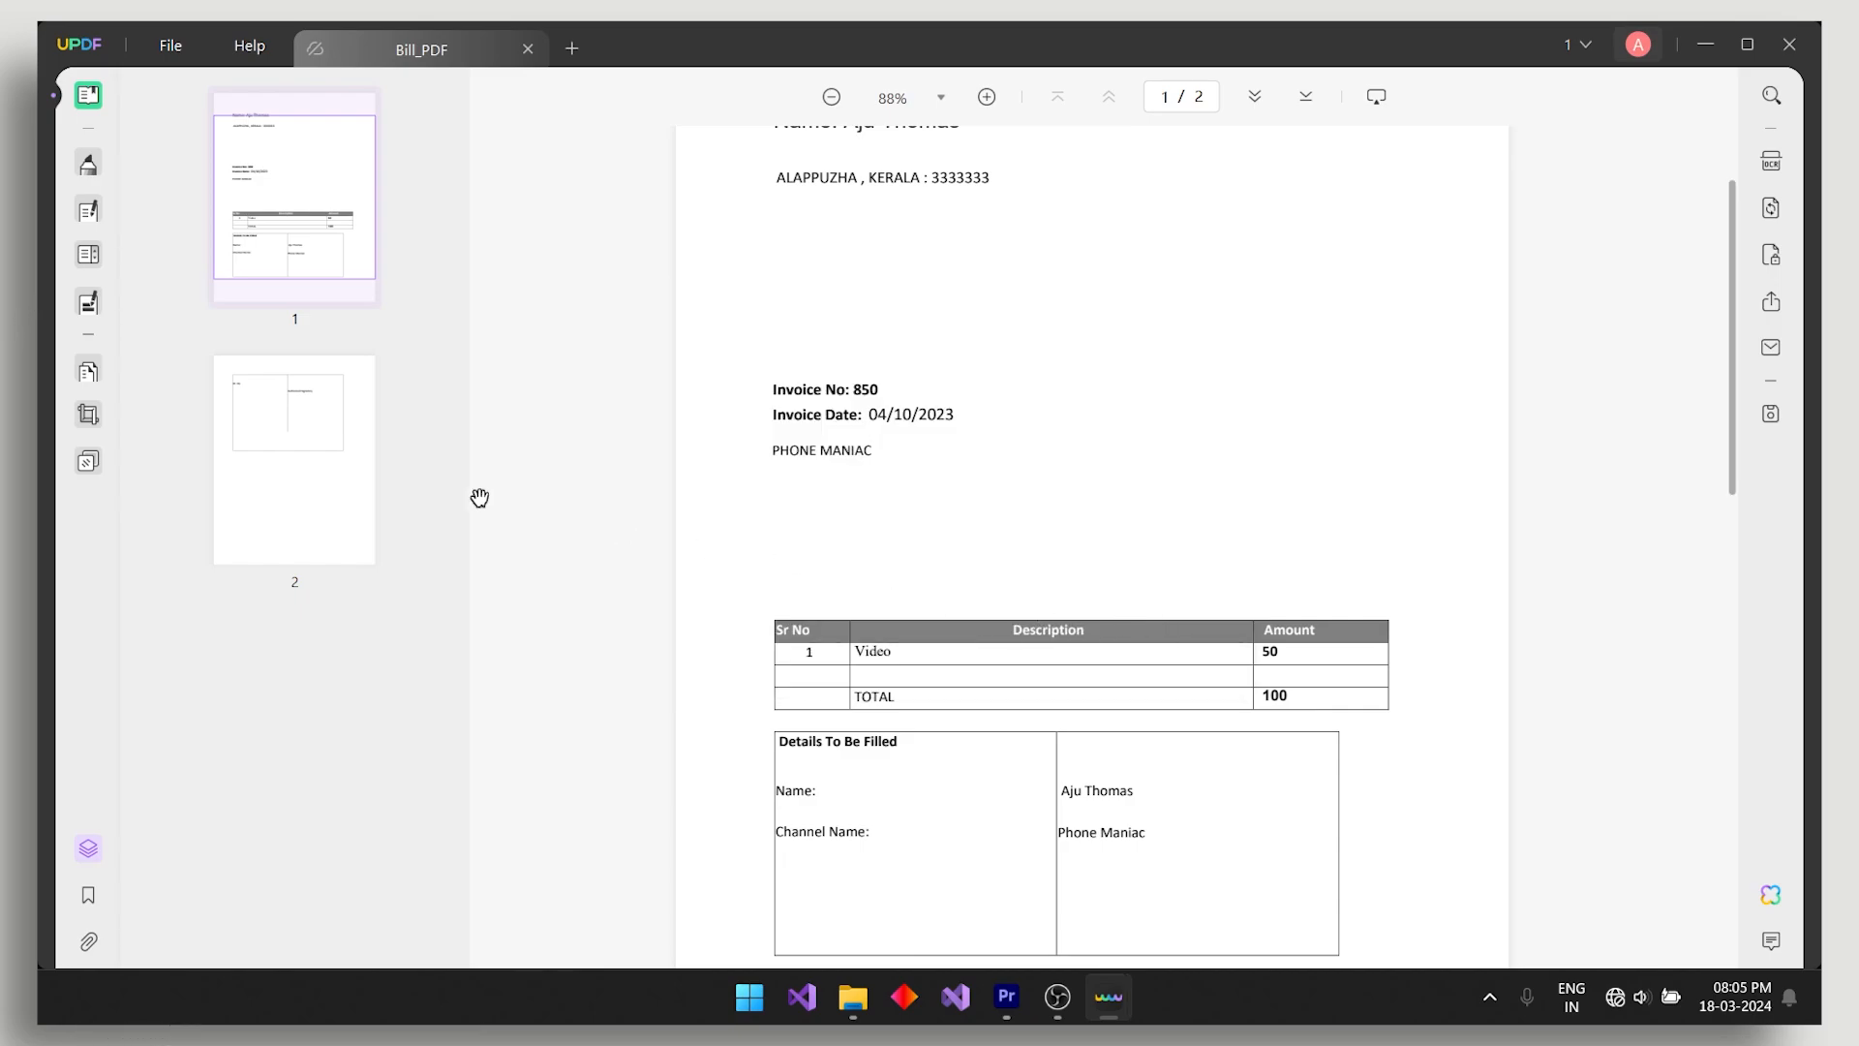
- Open the Share a Link panel for Bill_PDF and close it again
{"action": "left_click", "coordinate": [1770, 303]}
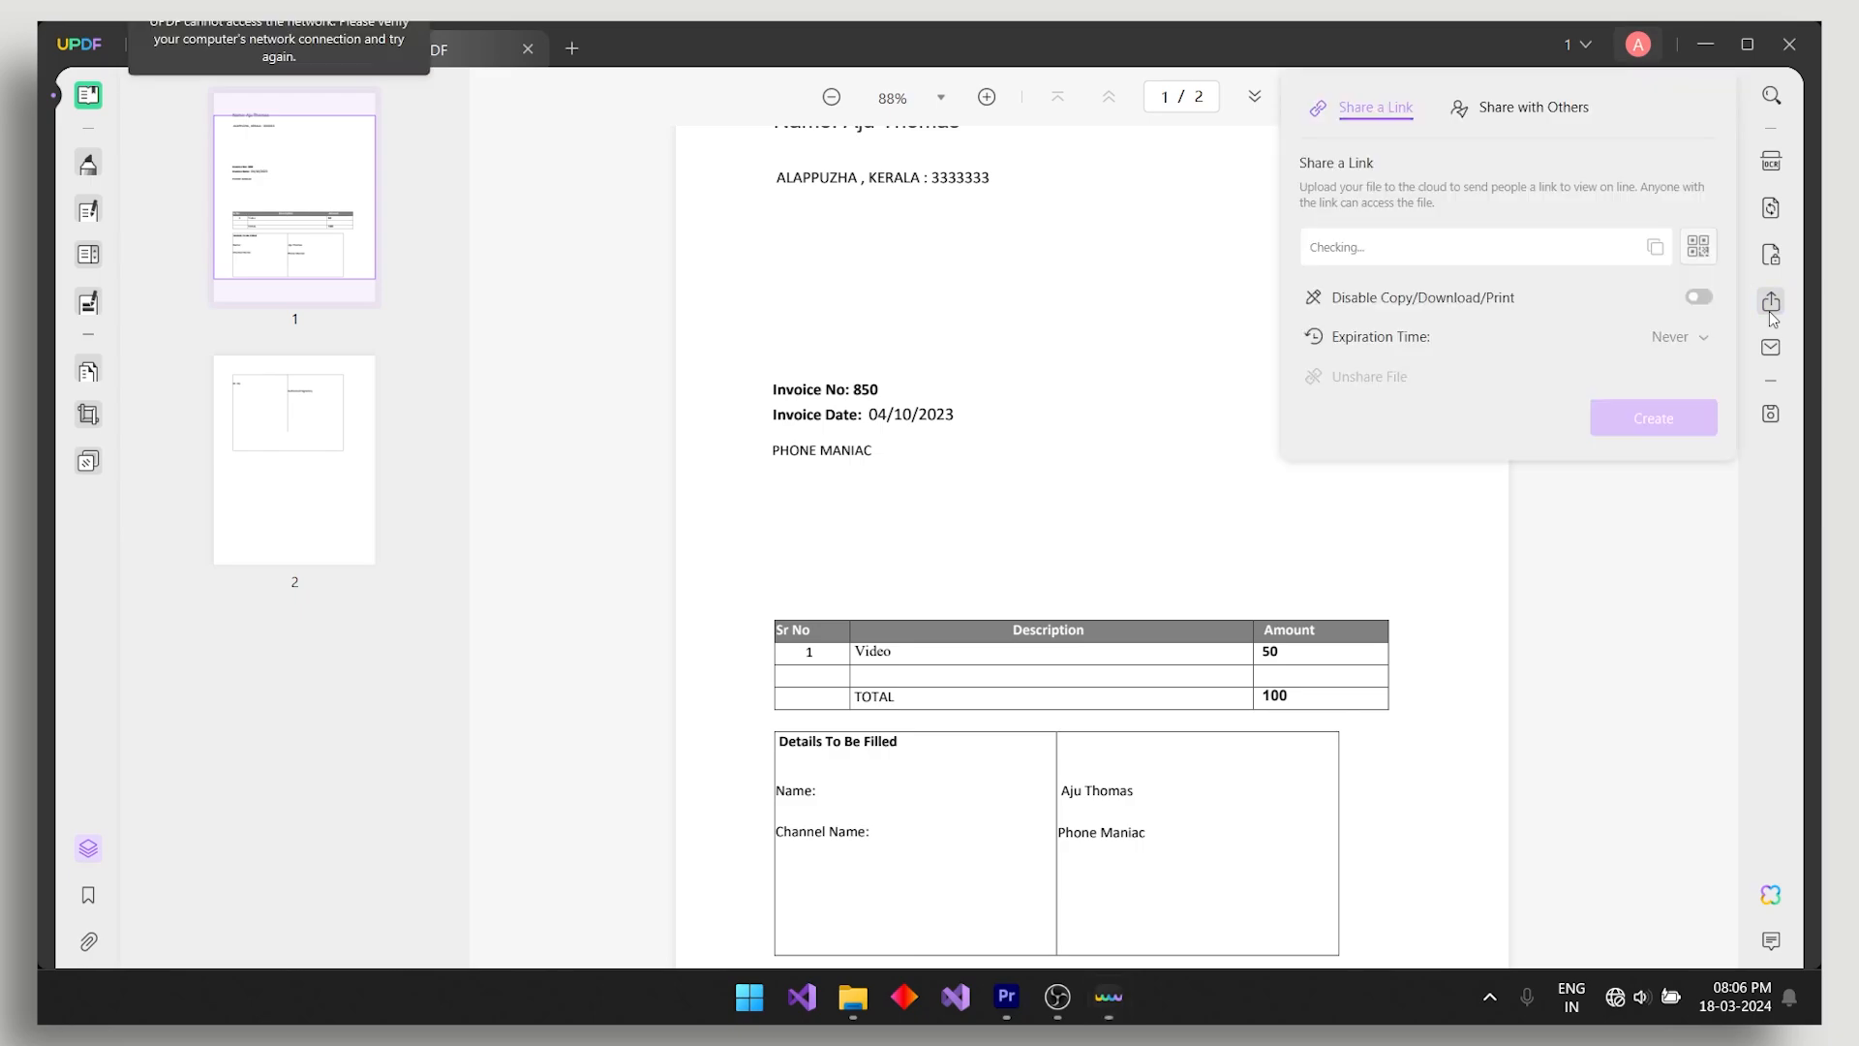
{"action": "left_click", "coordinate": [1041, 263]}
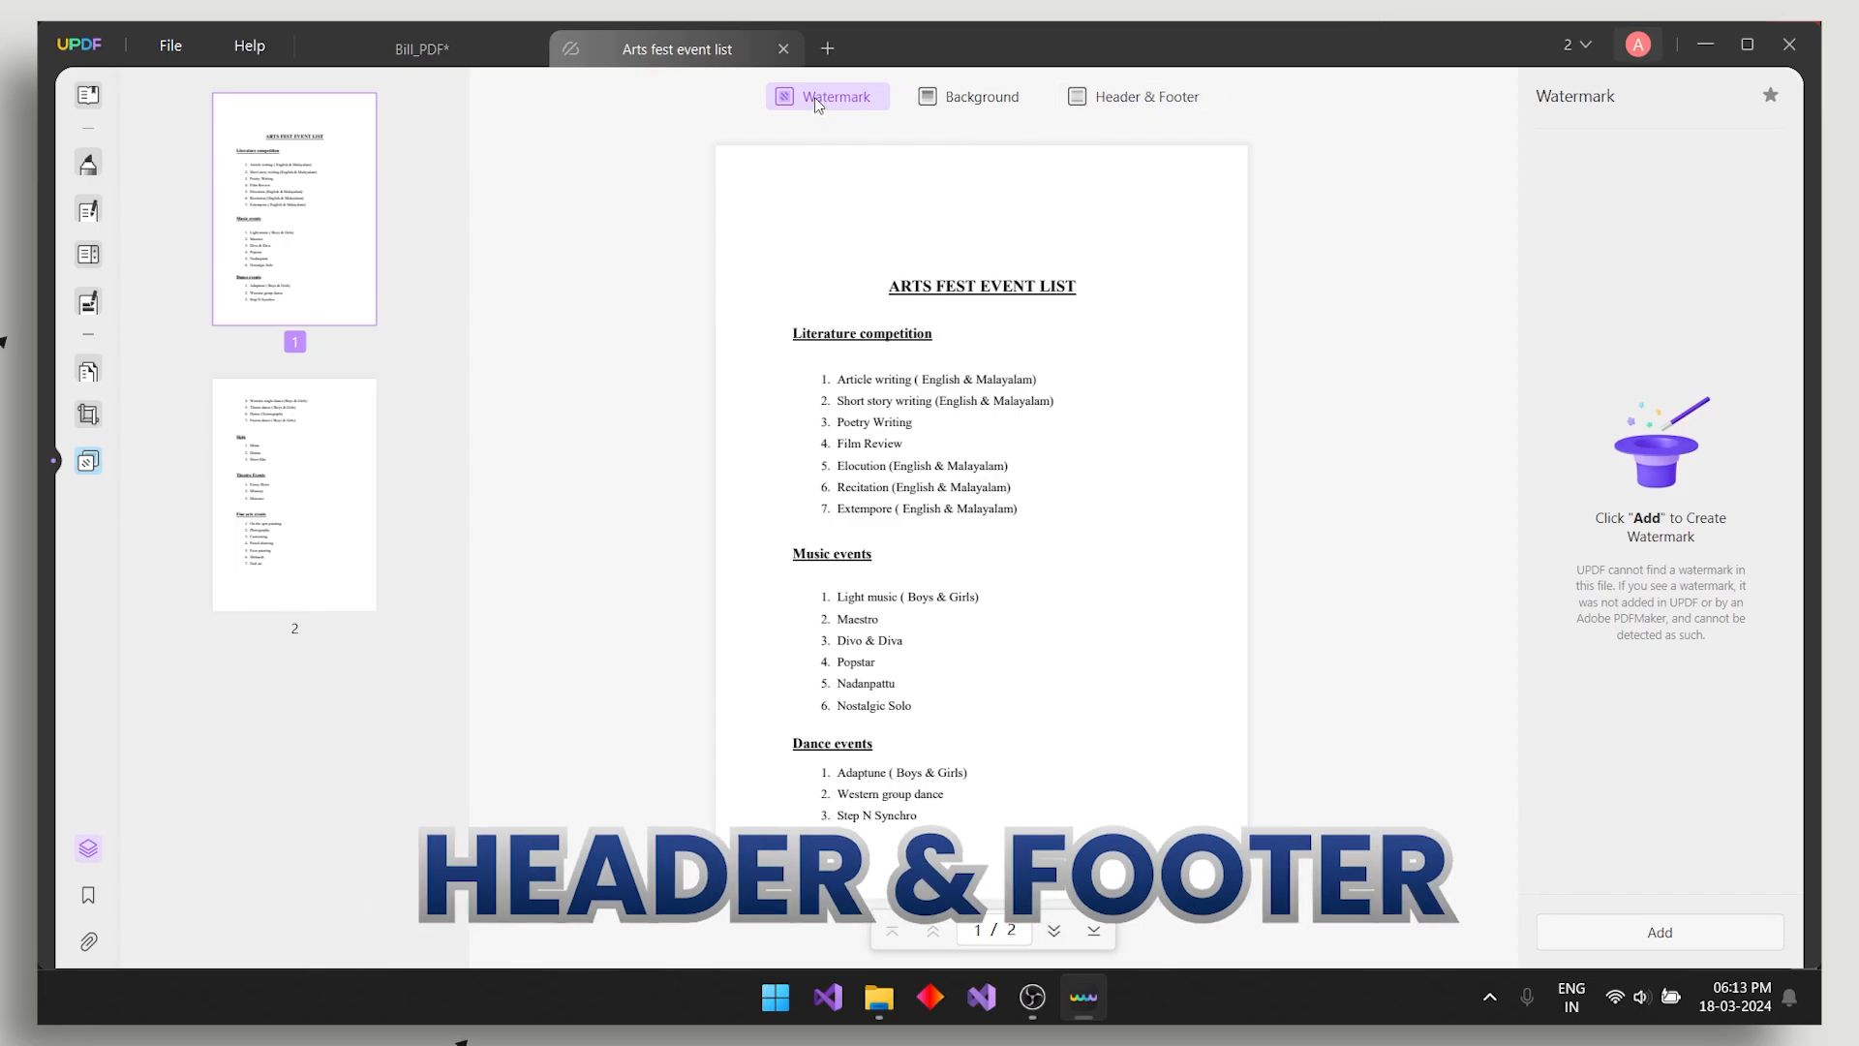
- Start a new text watermark reading 'maniac'
{"action": "left_click", "coordinate": [1650, 937]}
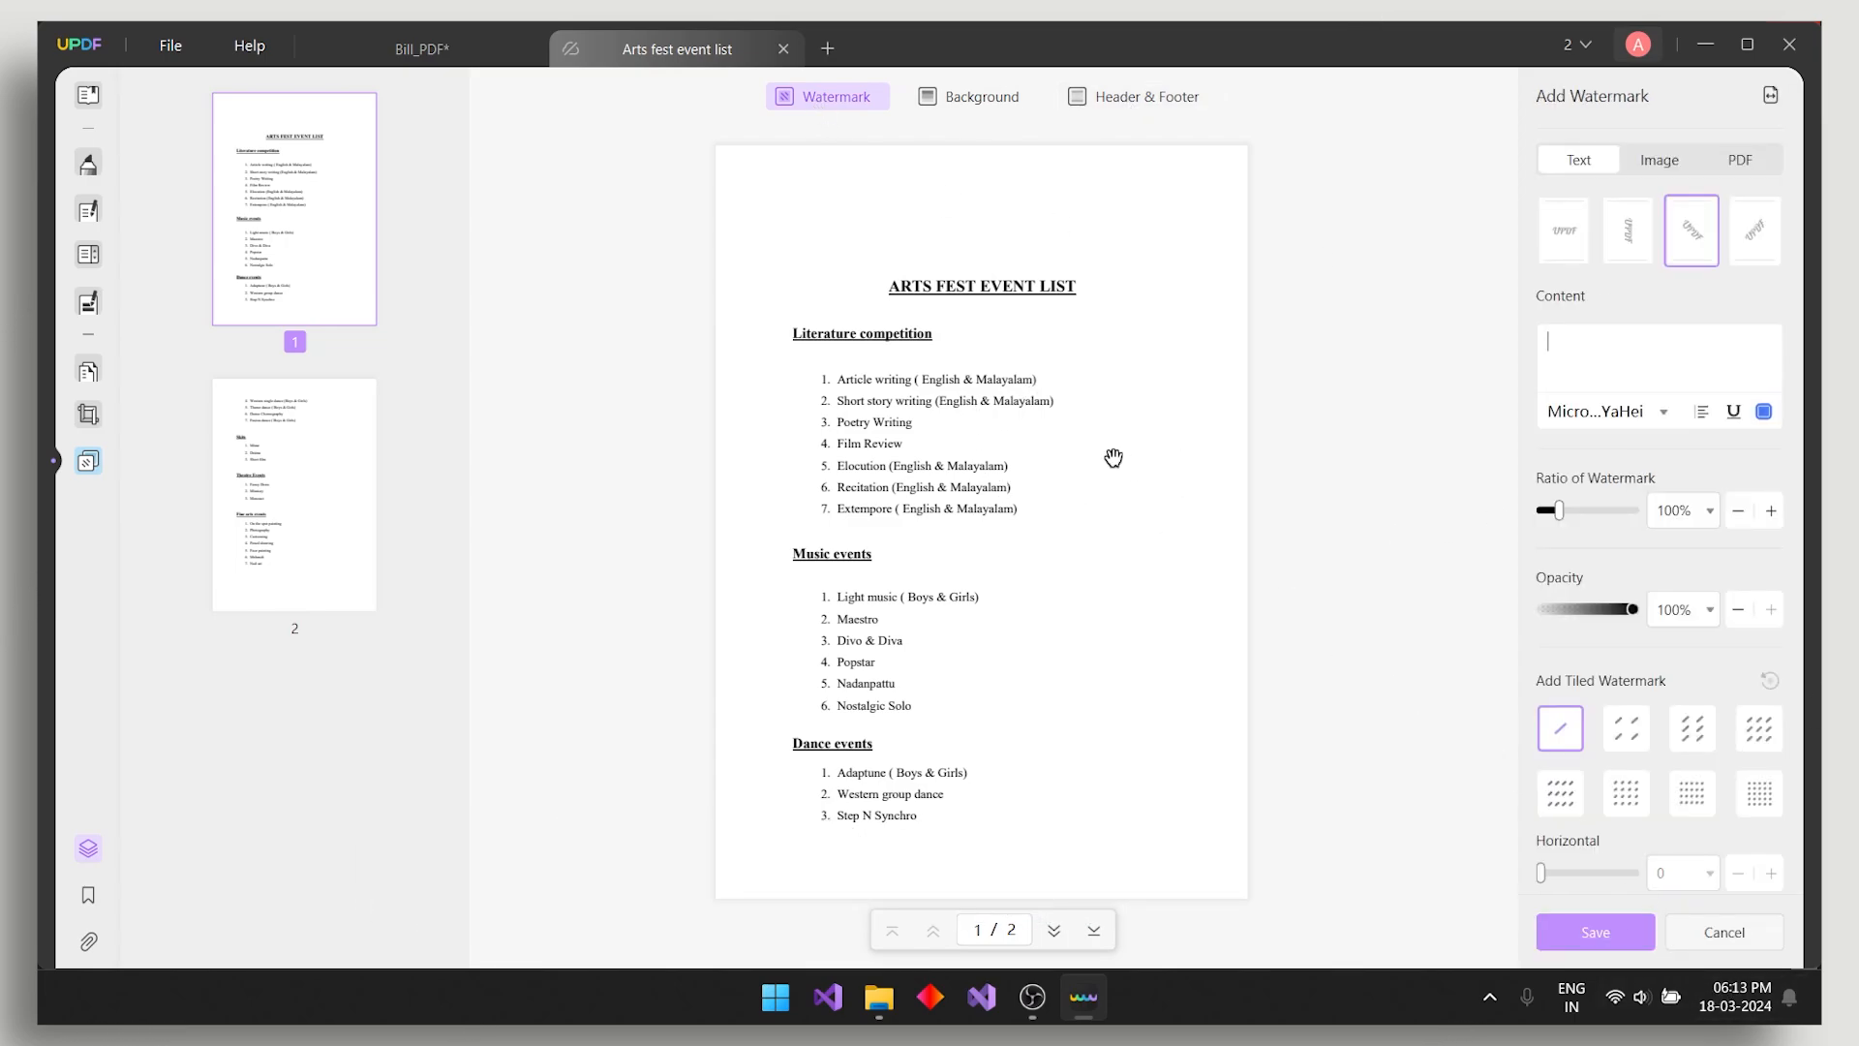
{"action": "left_click", "coordinate": [1563, 236]}
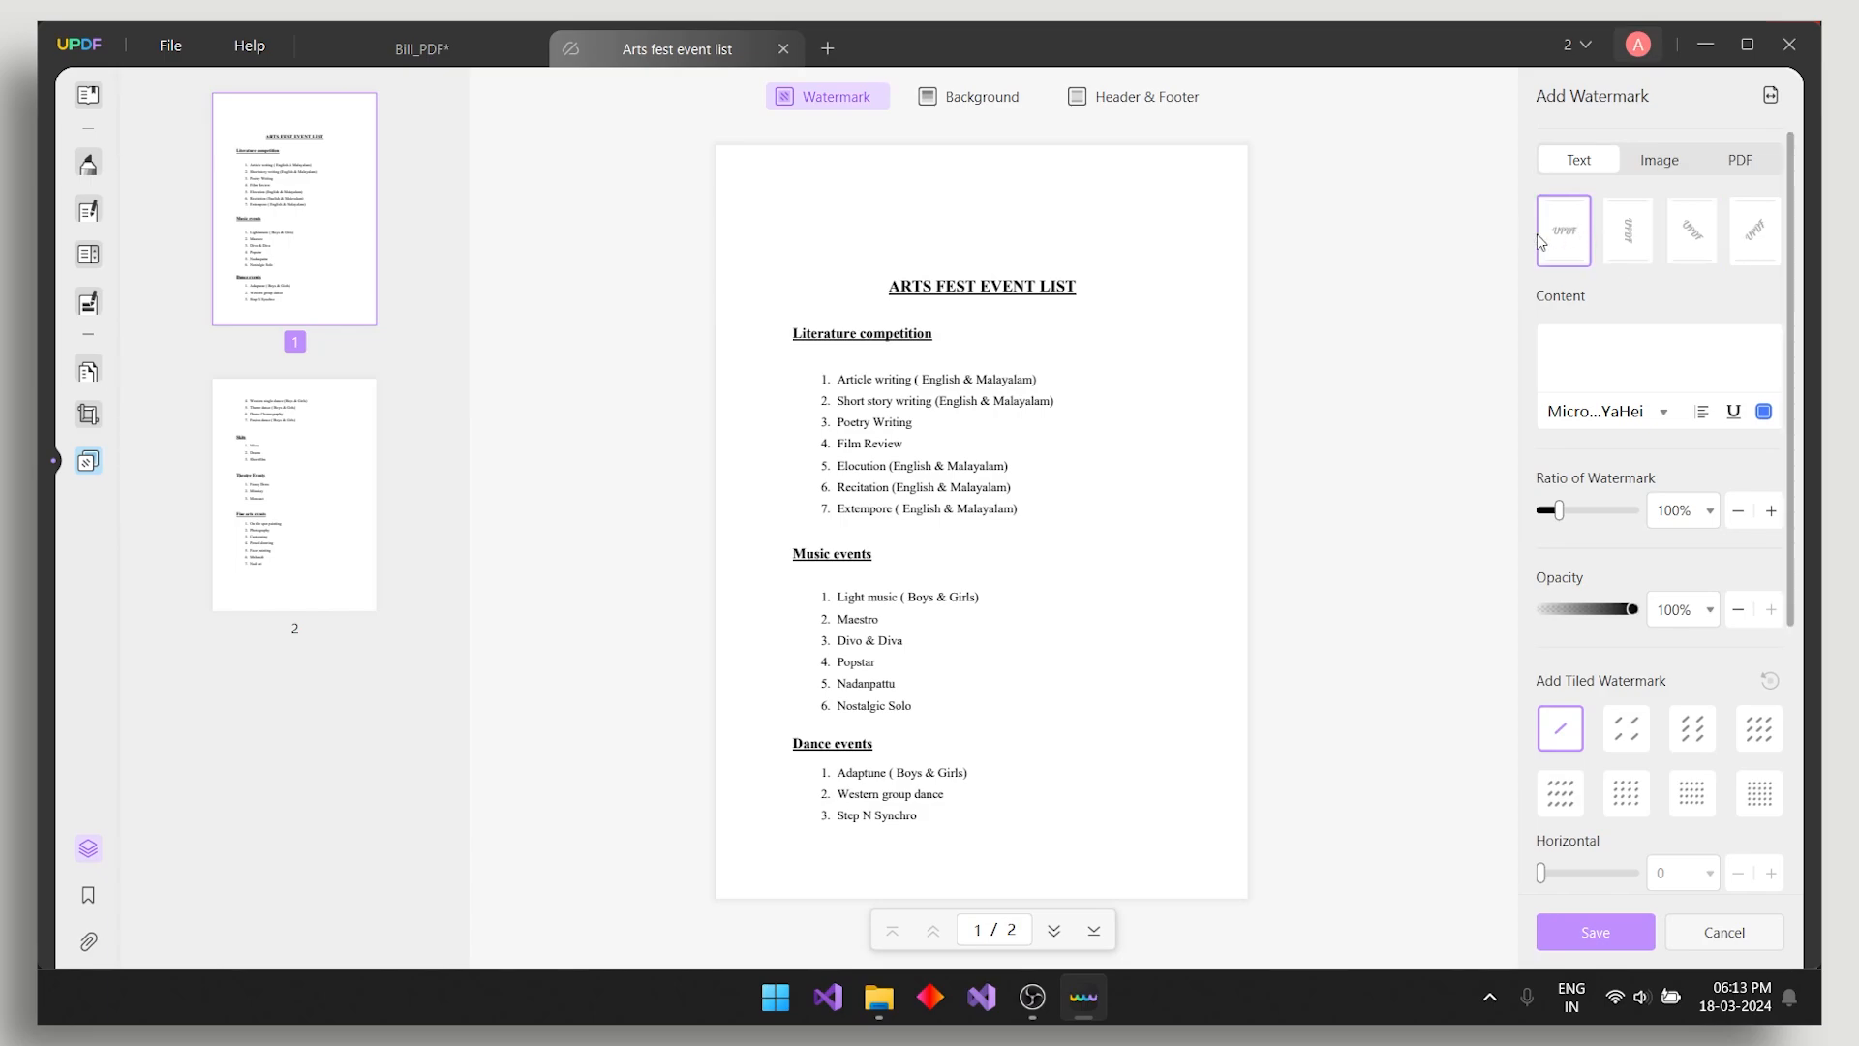
{"action": "left_click", "coordinate": [1612, 342]}
{"action": "type", "text": "maniac"}
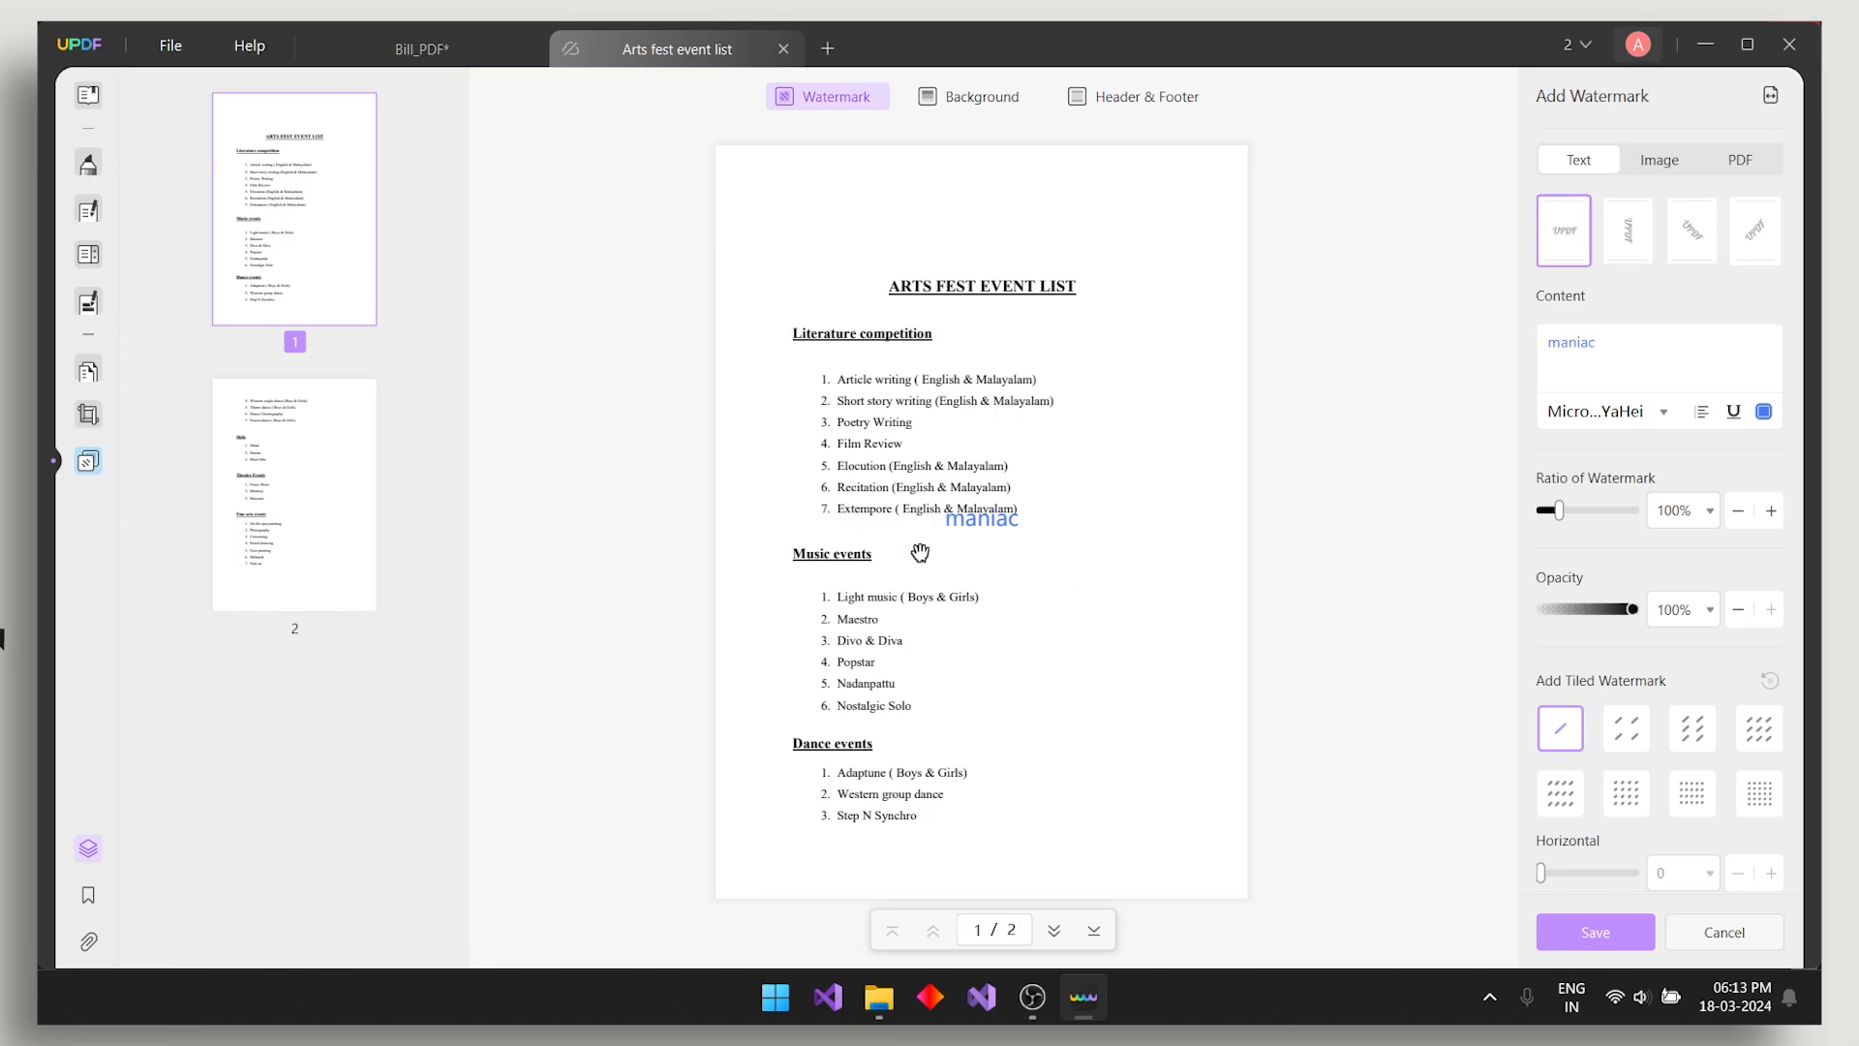
- Make the watermark a dense diagonal tile in dark grey
{"action": "left_click", "coordinate": [1627, 733]}
{"action": "left_click", "coordinate": [1692, 730]}
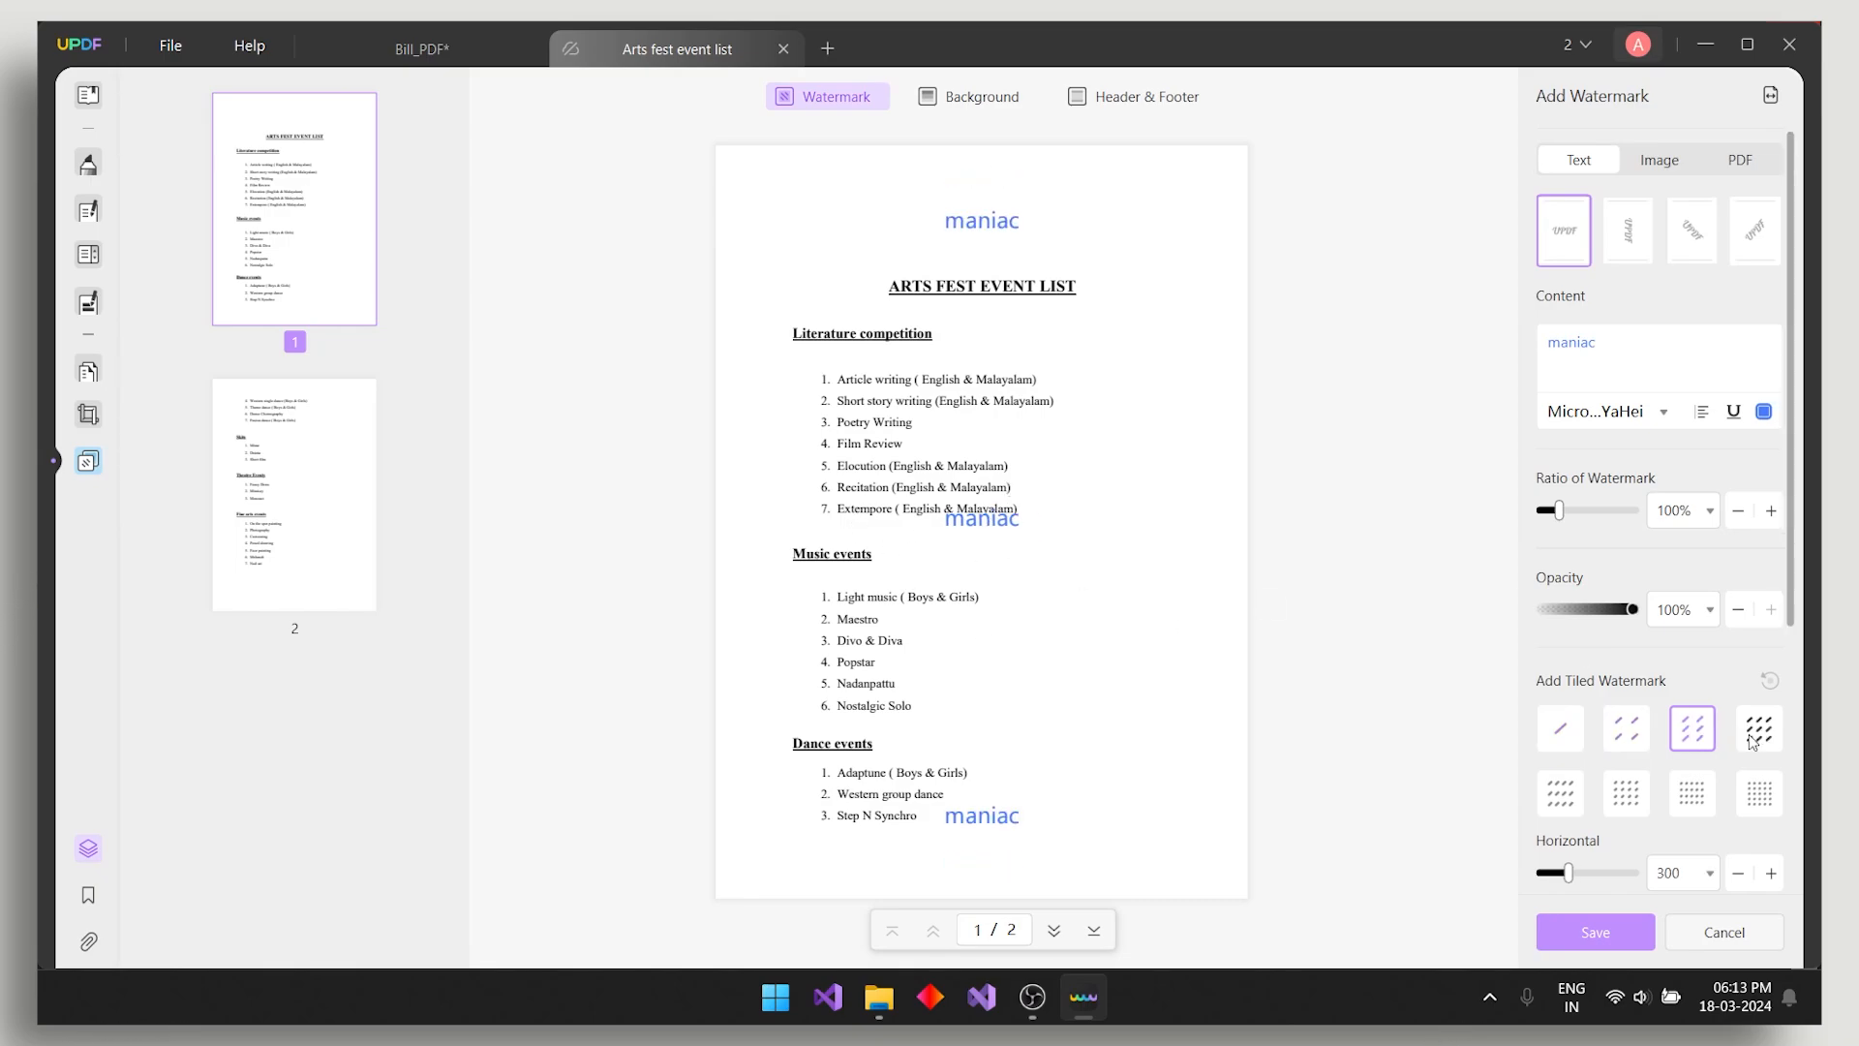
{"action": "left_click", "coordinate": [1628, 233]}
{"action": "left_click", "coordinate": [1694, 234]}
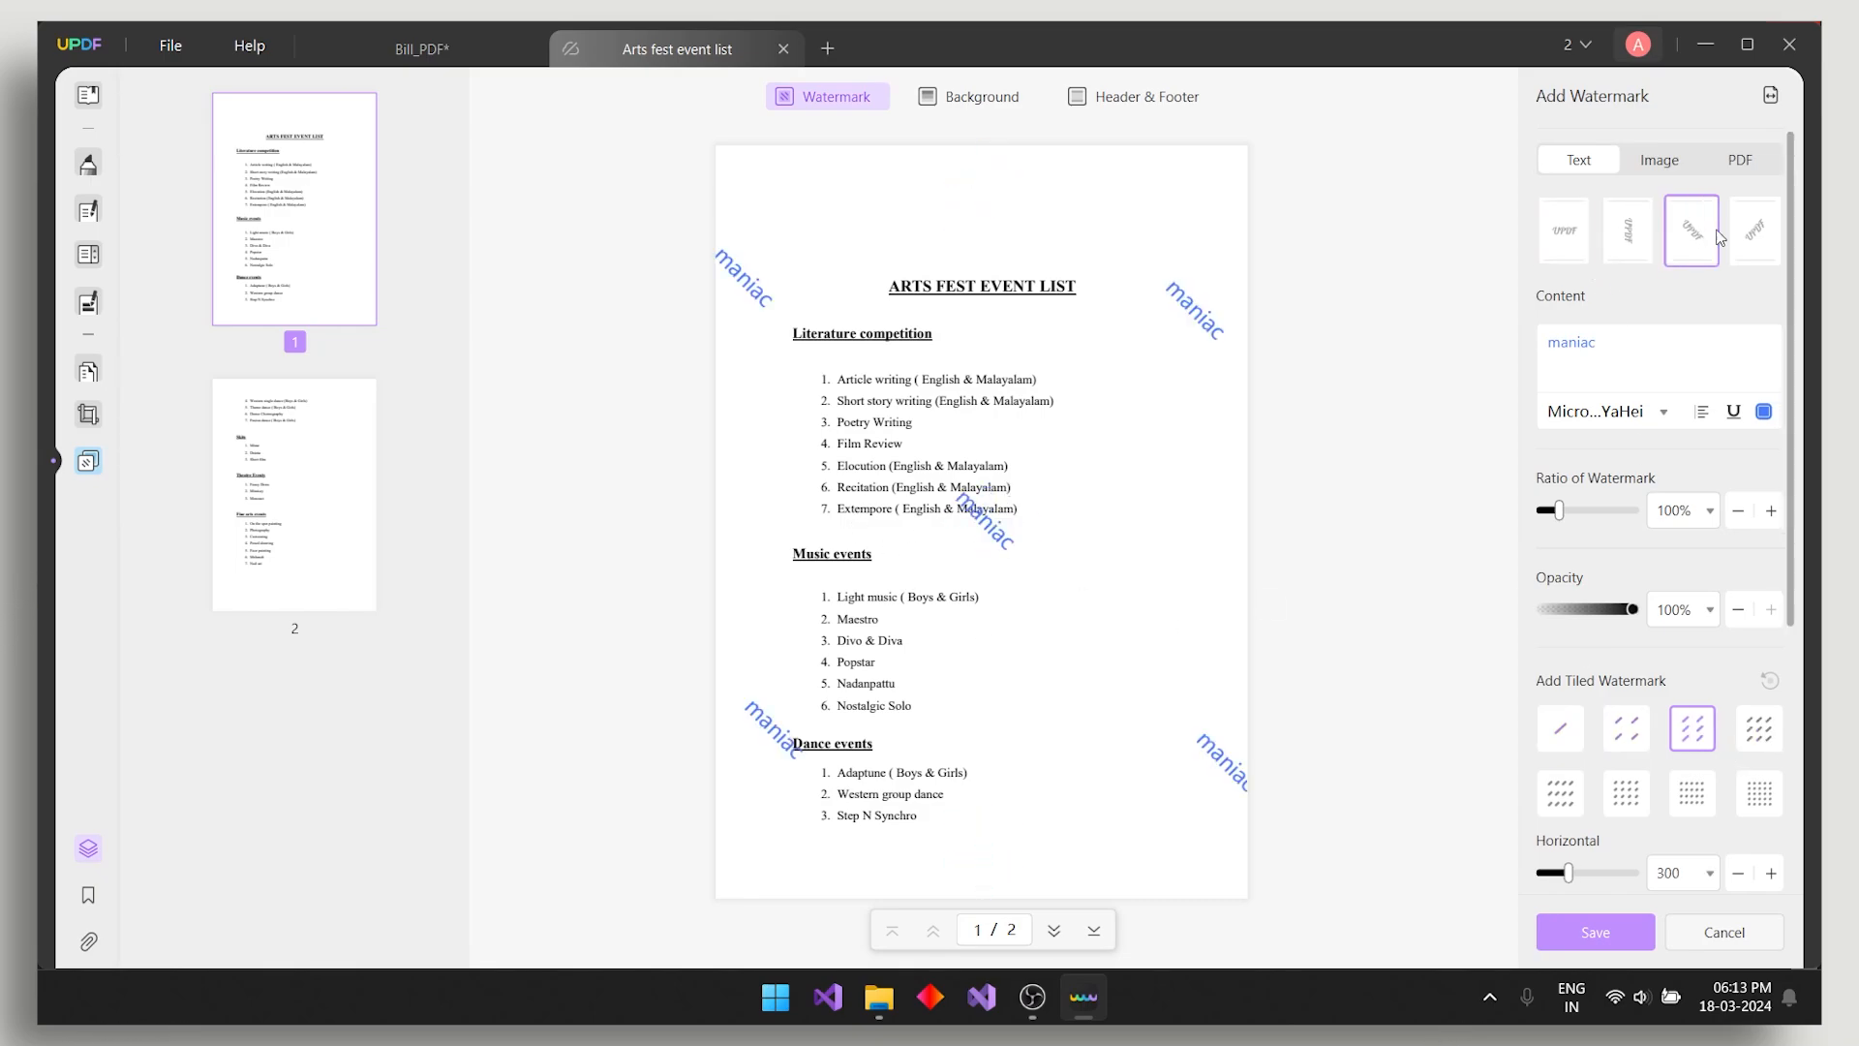
{"action": "left_click", "coordinate": [1763, 411]}
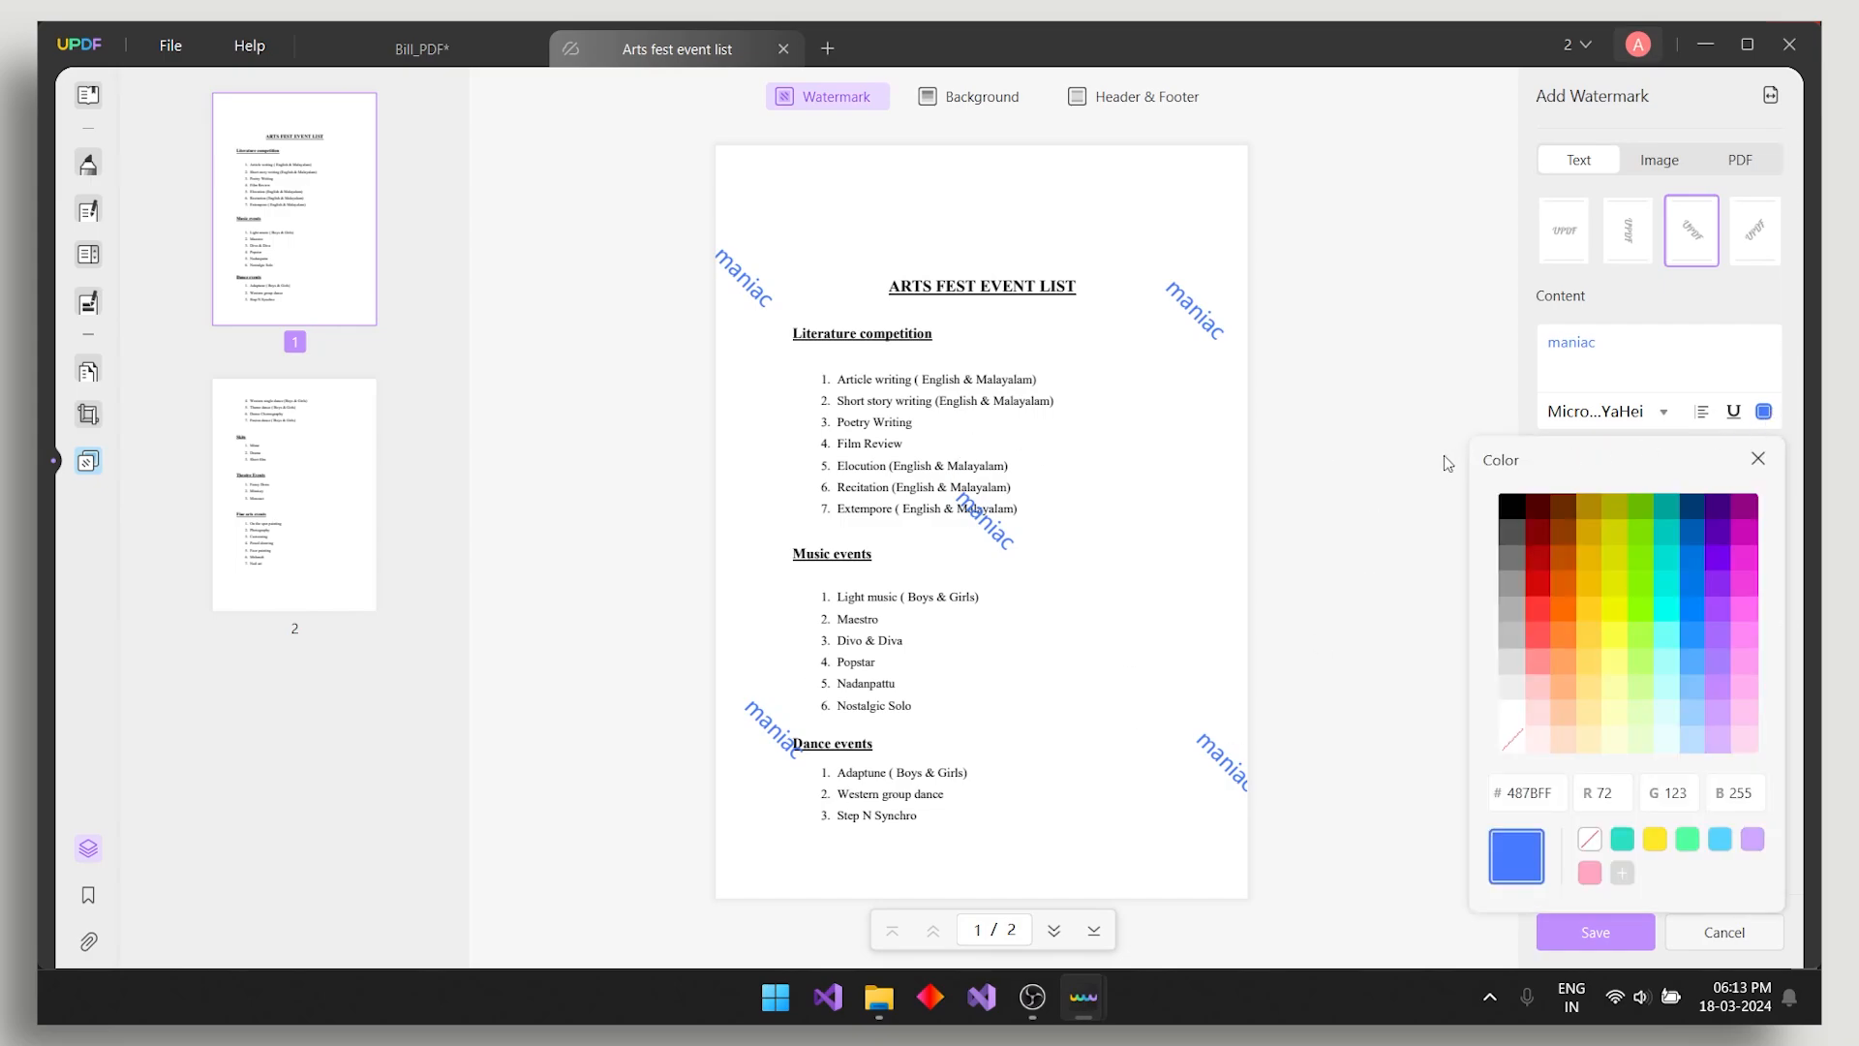
{"action": "left_click", "coordinate": [1516, 532]}
{"action": "left_click", "coordinate": [170, 46]}
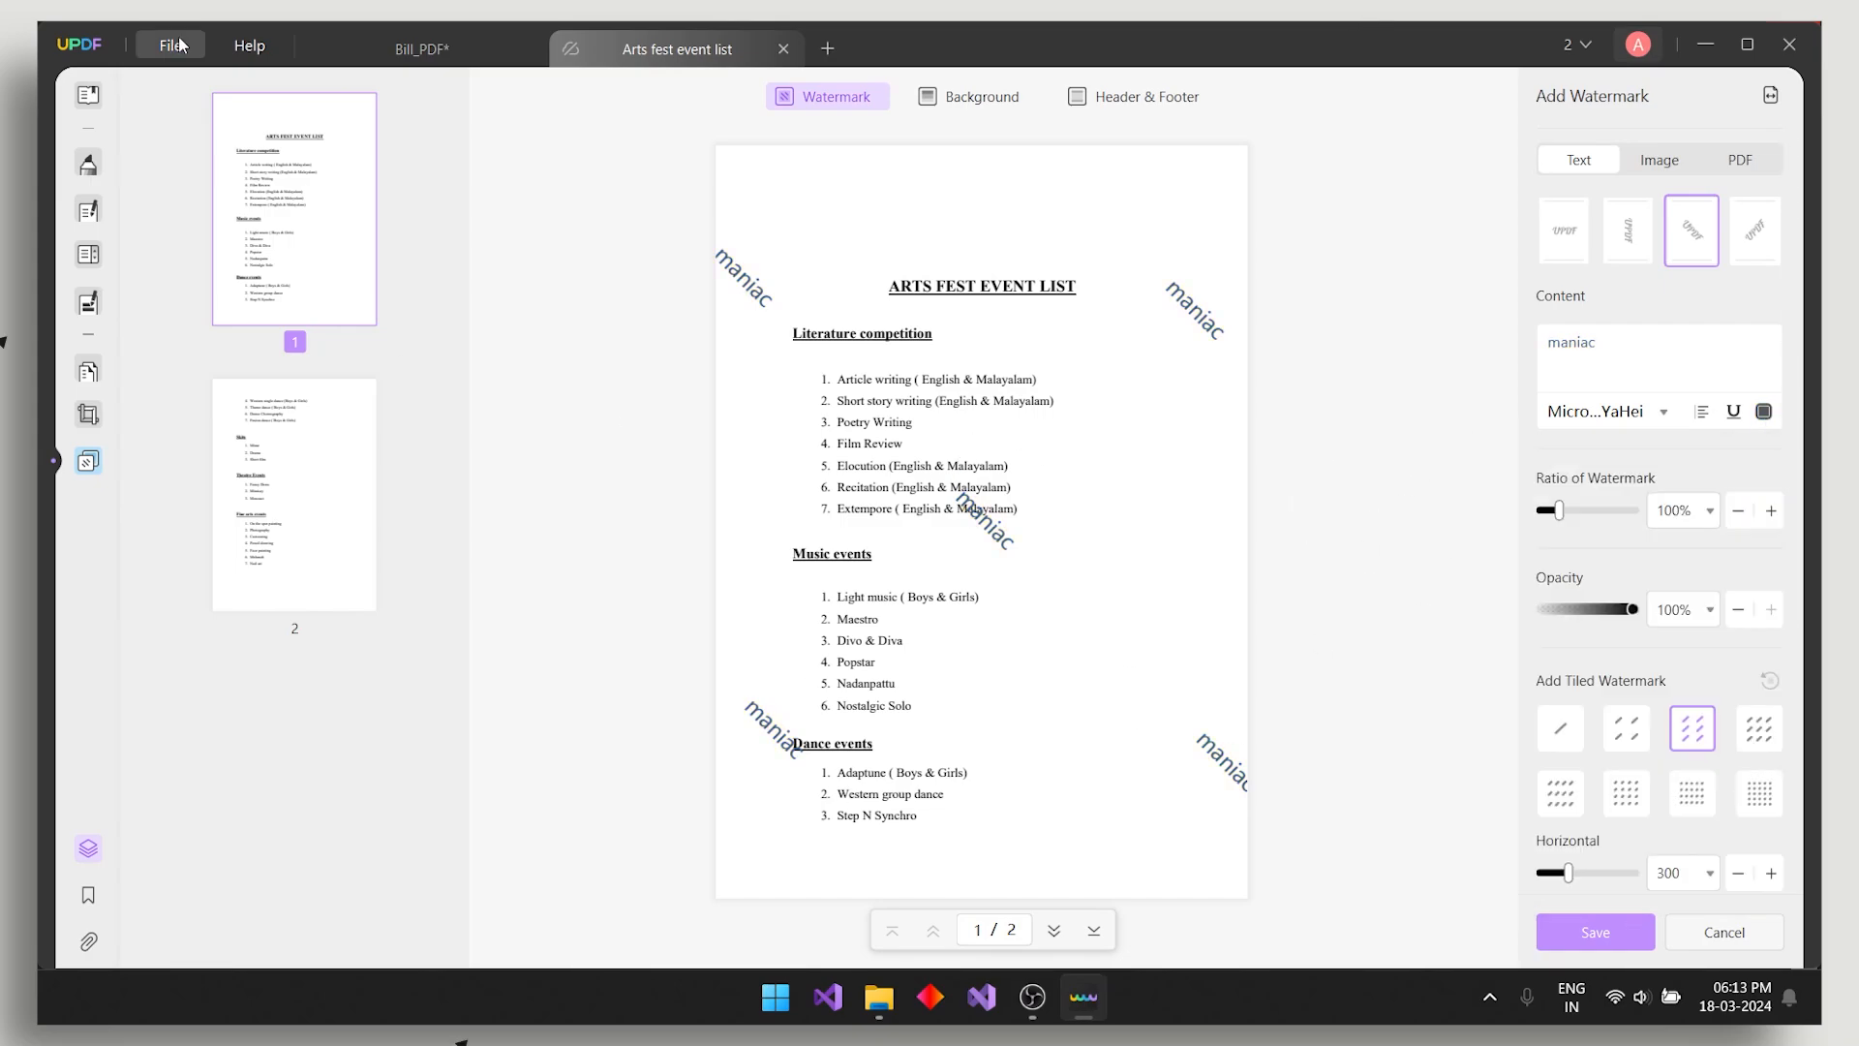
- Save pages 1–2 of the Arts fest event list as a Word .docx file, then launch UPDF AI
{"action": "mouse_move", "coordinate": [426, 517]}
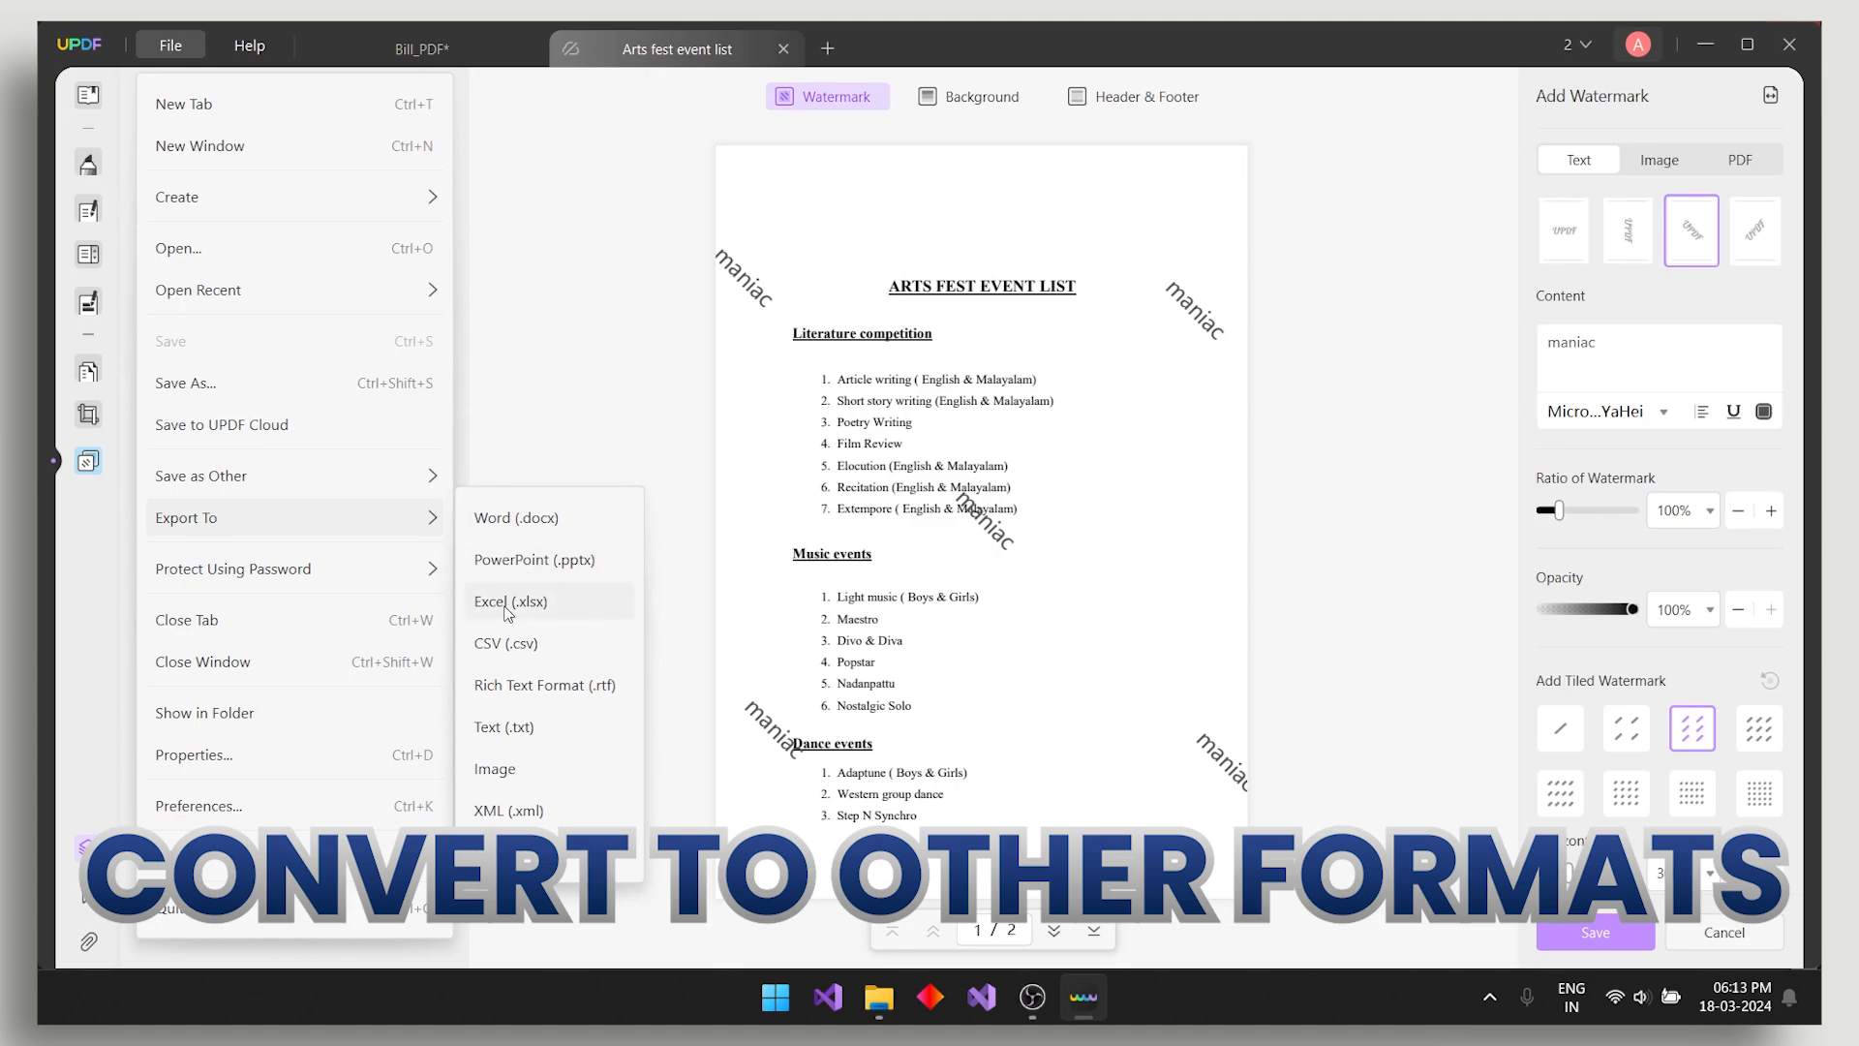
{"action": "left_click", "coordinate": [532, 541]}
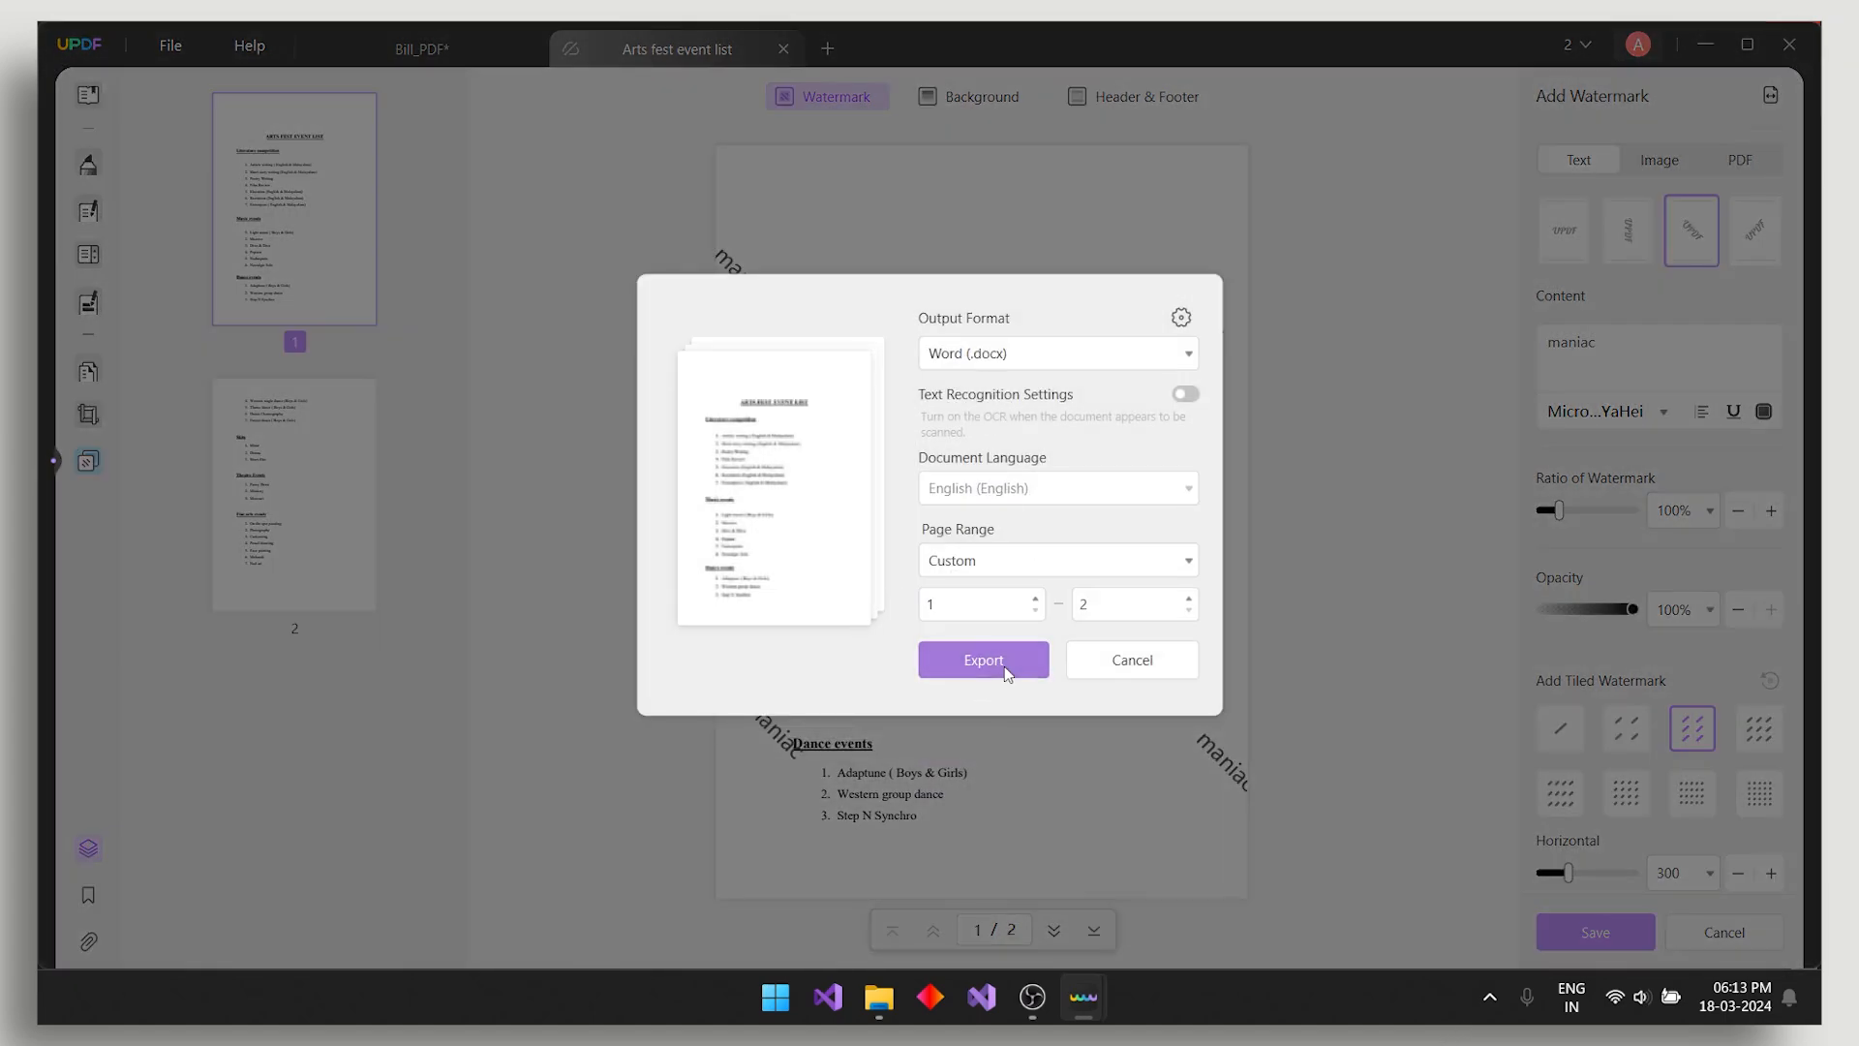
{"action": "left_click", "coordinate": [1003, 666]}
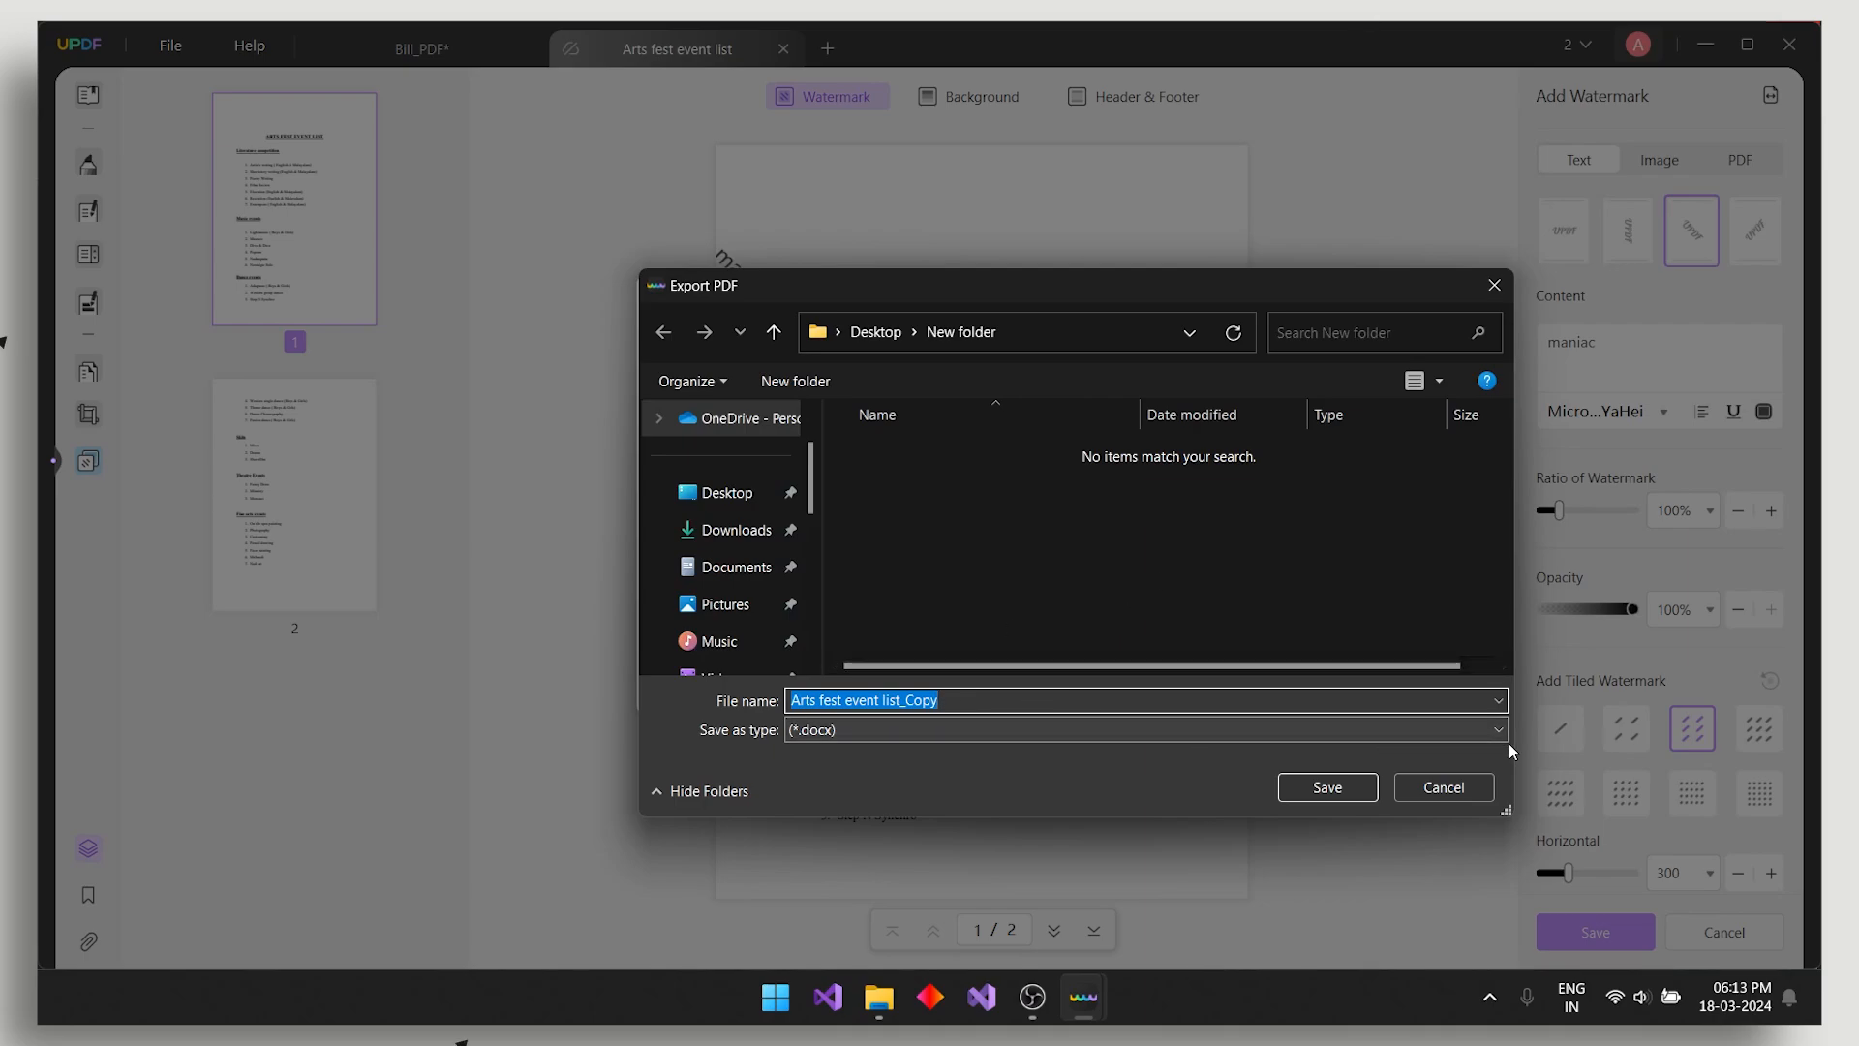
{"action": "left_click", "coordinate": [1336, 787]}
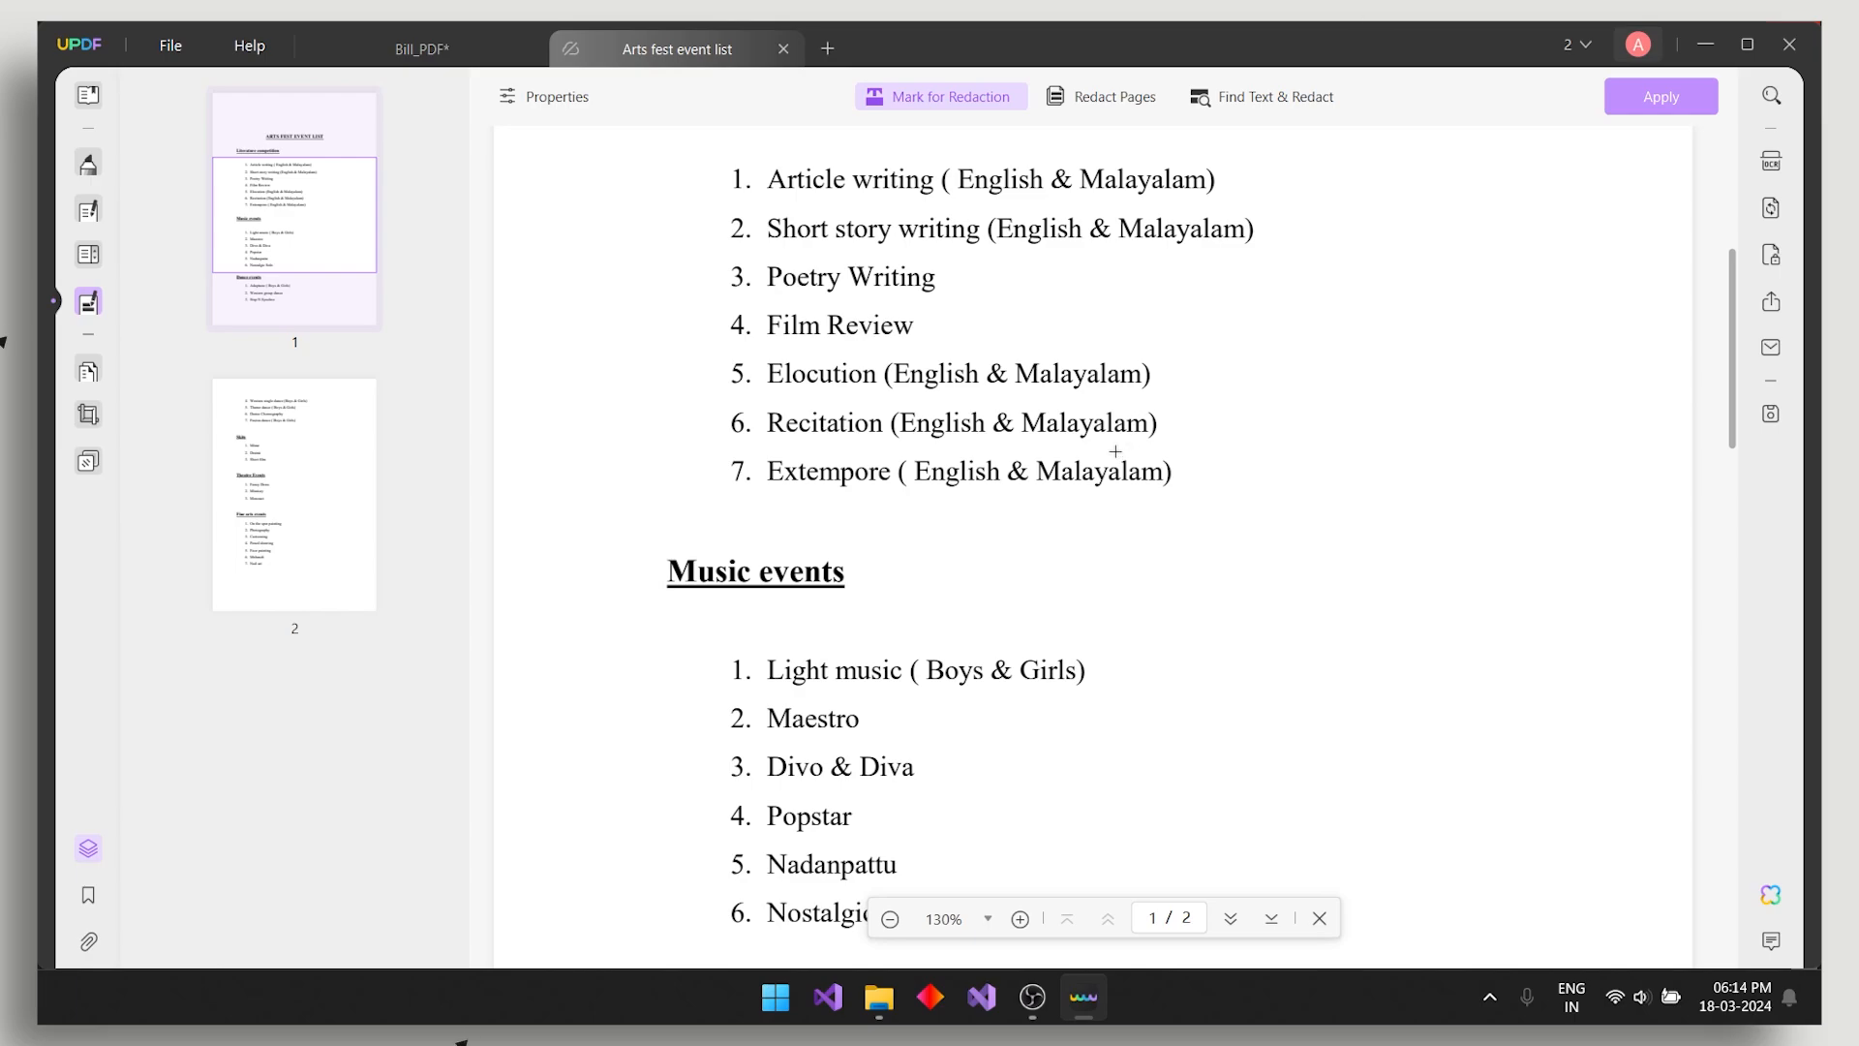
{"action": "left_click", "coordinate": [1770, 895]}
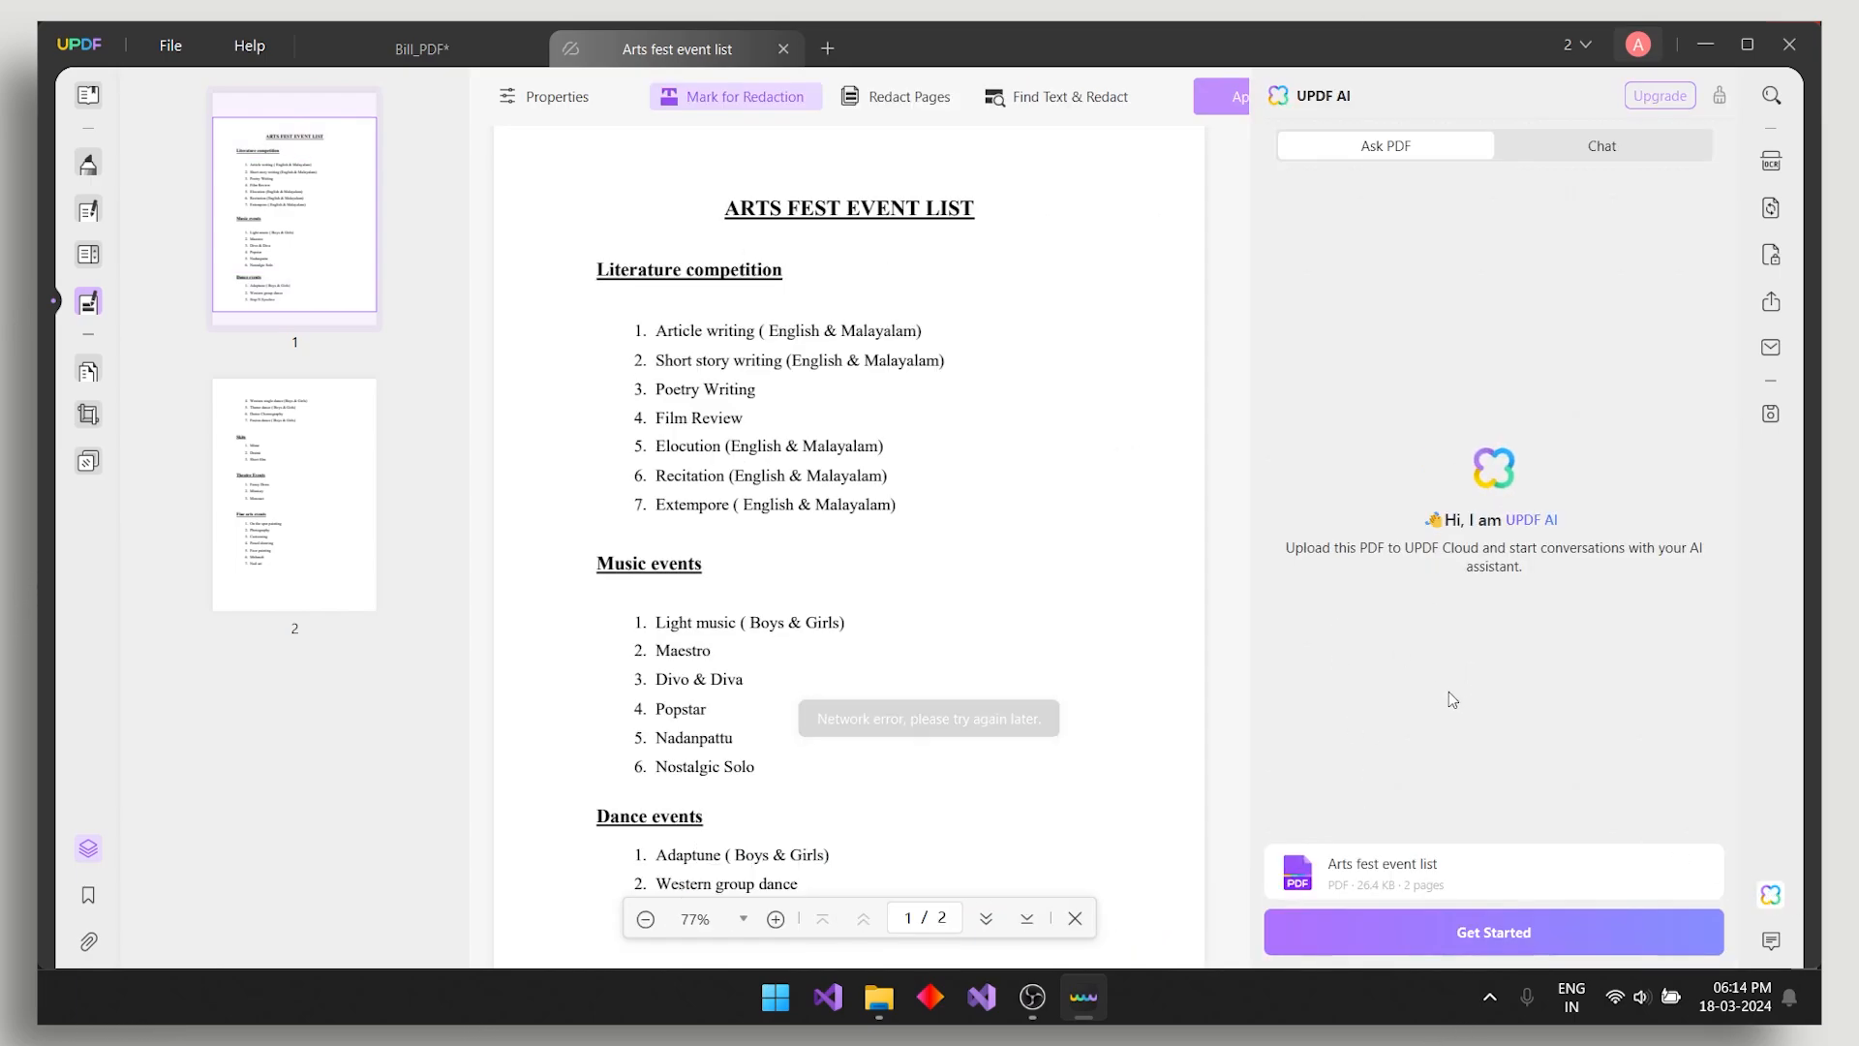